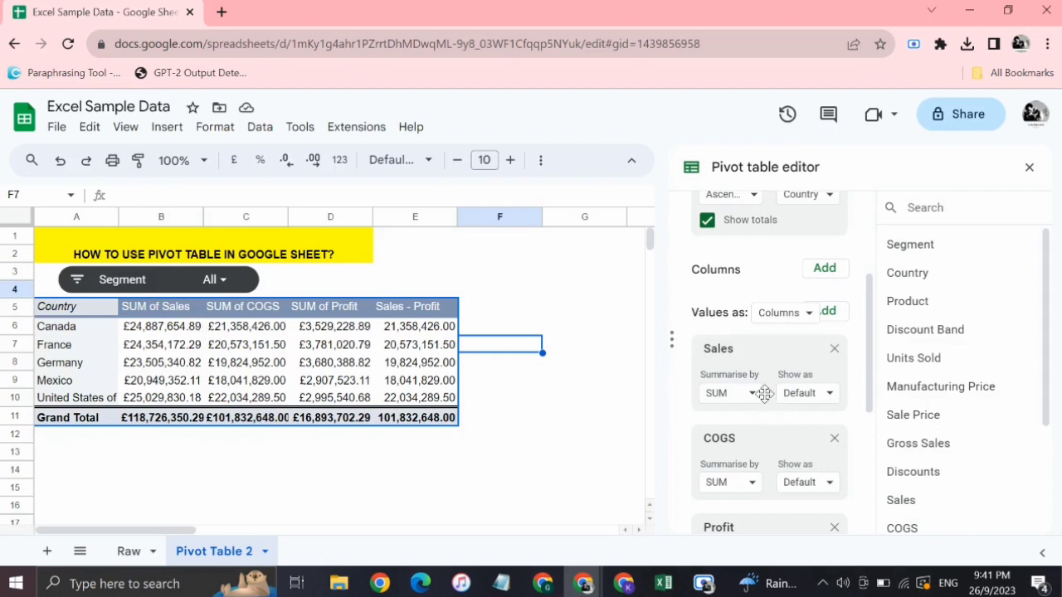
# Review the finished pivot table and its value fields in the pivot table editor.
pyautogui.scroll(-1, 764, 394)
pyautogui.scroll(-2, 763, 394)
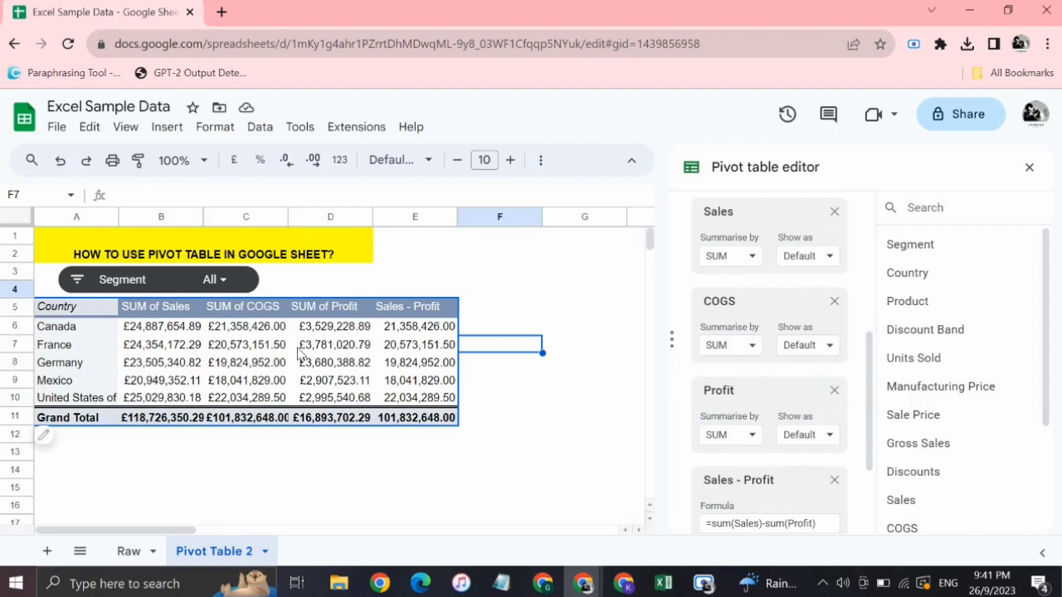
pyautogui.click(419, 440)
pyautogui.scroll(-1, 418, 445)
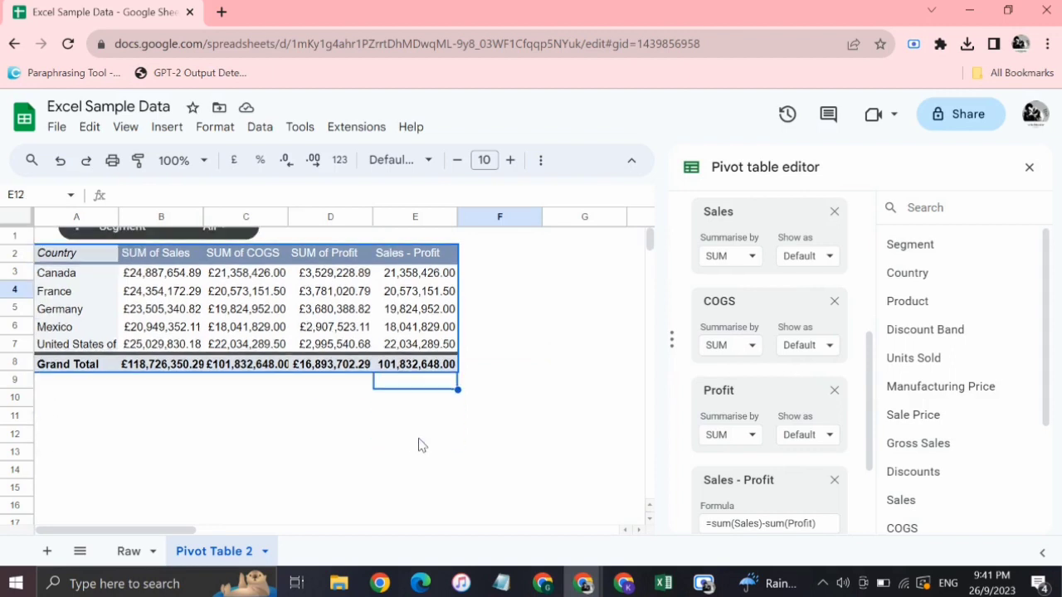
# Open the Raw sheet and go to the rows that hold the source data.
pyautogui.click(128, 551)
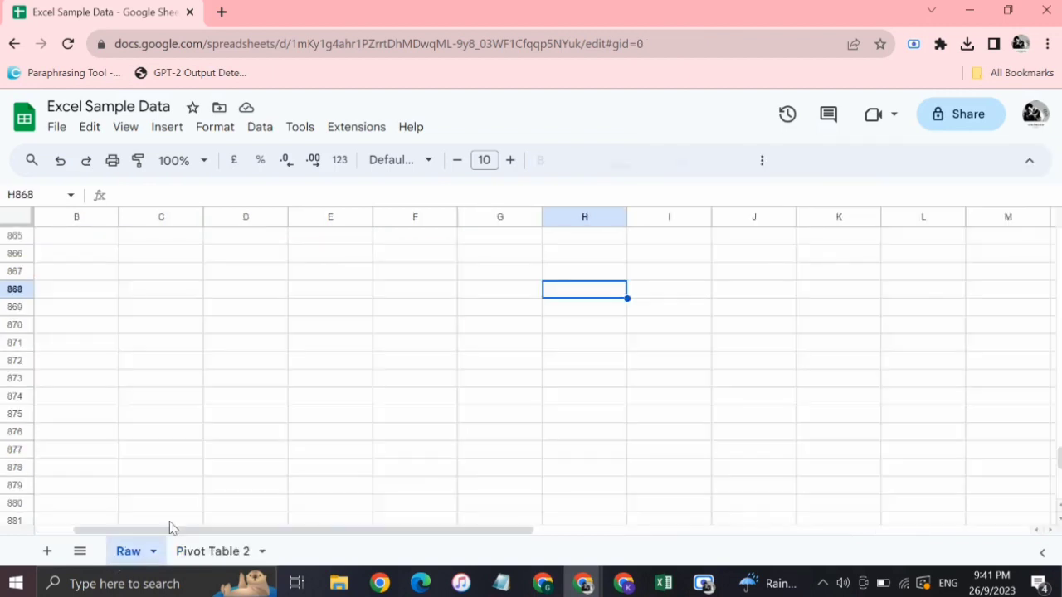
pyautogui.scroll(10, 457, 410)
pyautogui.hscroll(-1, 457, 410)
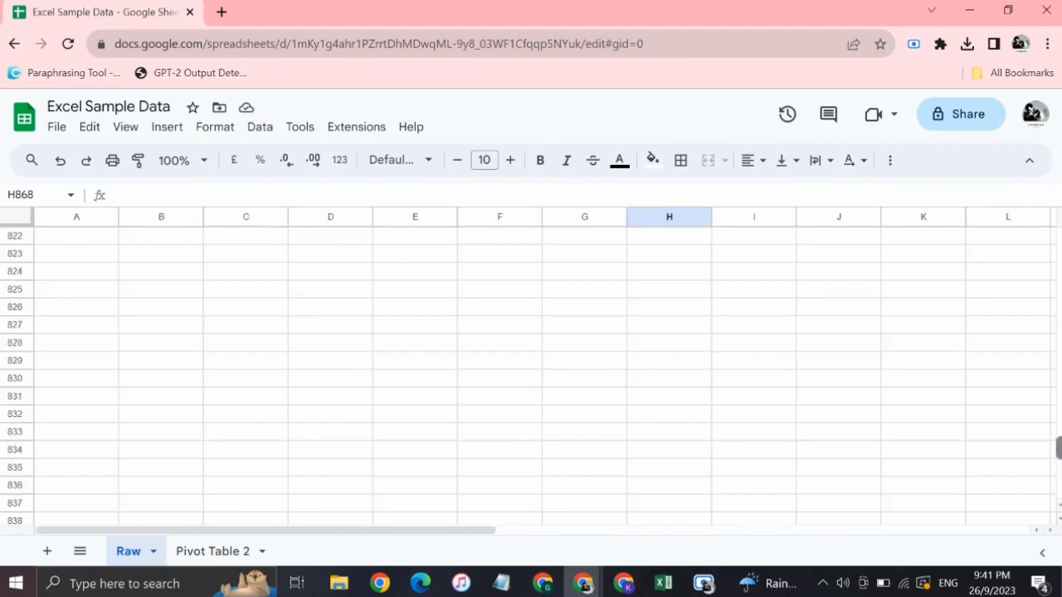
pyautogui.moveTo(1059, 448); pyautogui.dragTo(1059, 249)
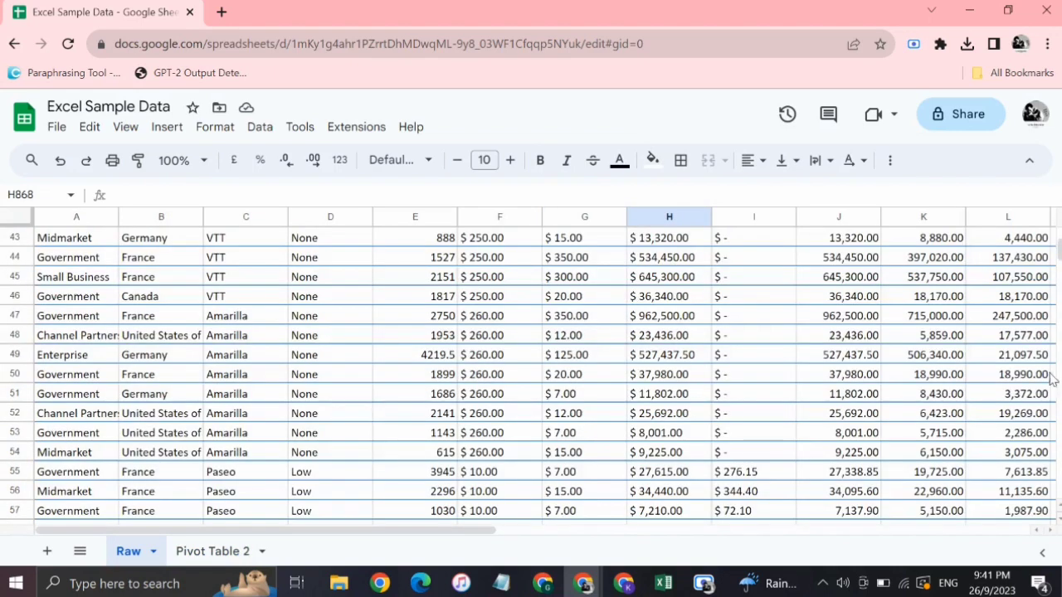
pyautogui.click(274, 282)
# Switch to Excel to view the Financial Sample workbook, and return to the header row of the Raw sheet in Google Sheets.
pyautogui.click(663, 584)
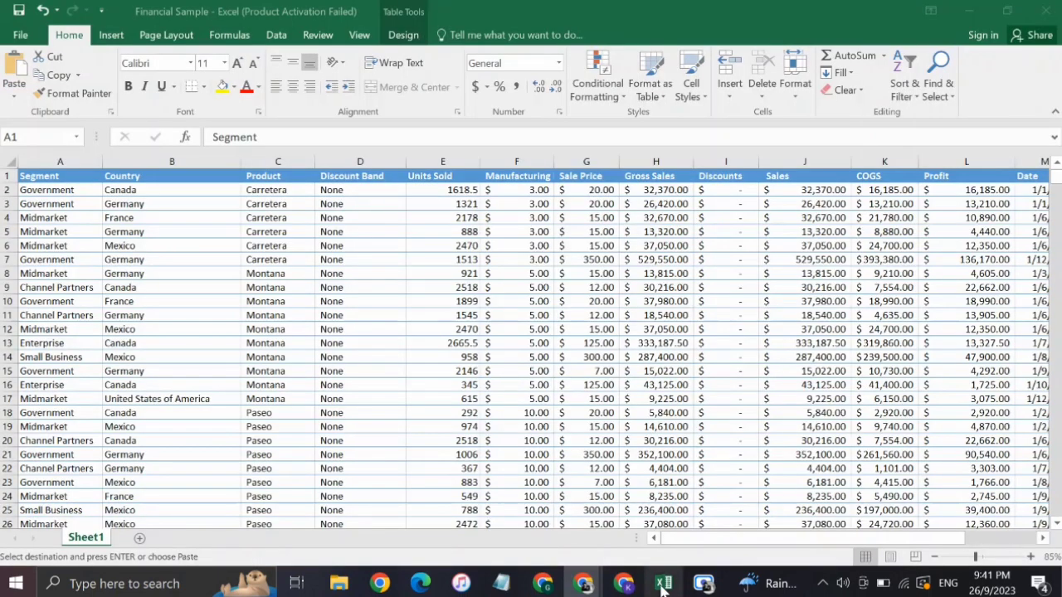
pyautogui.click(402, 371)
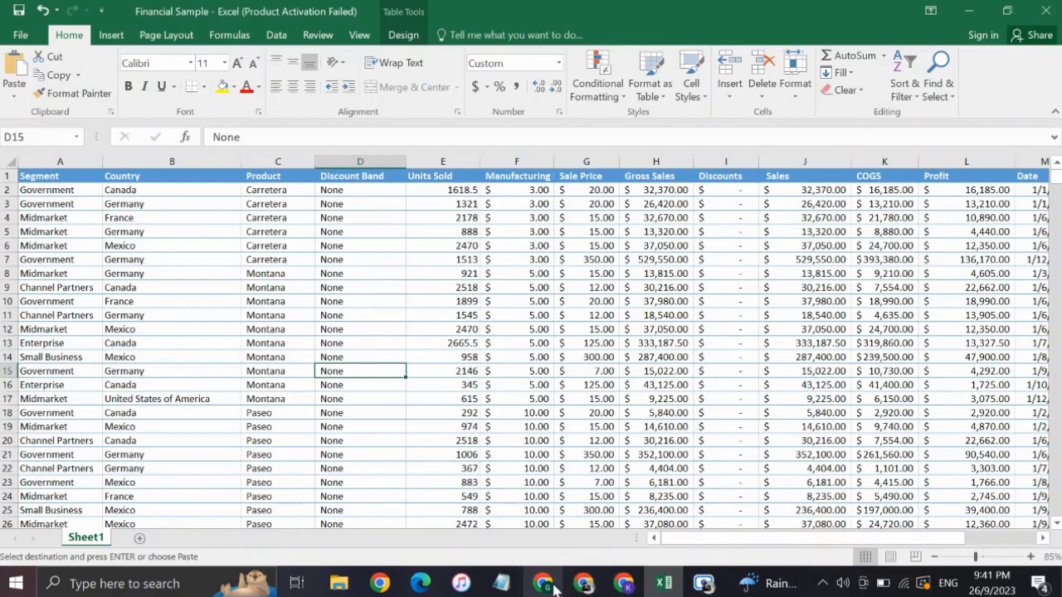
pyautogui.moveTo(583, 583)
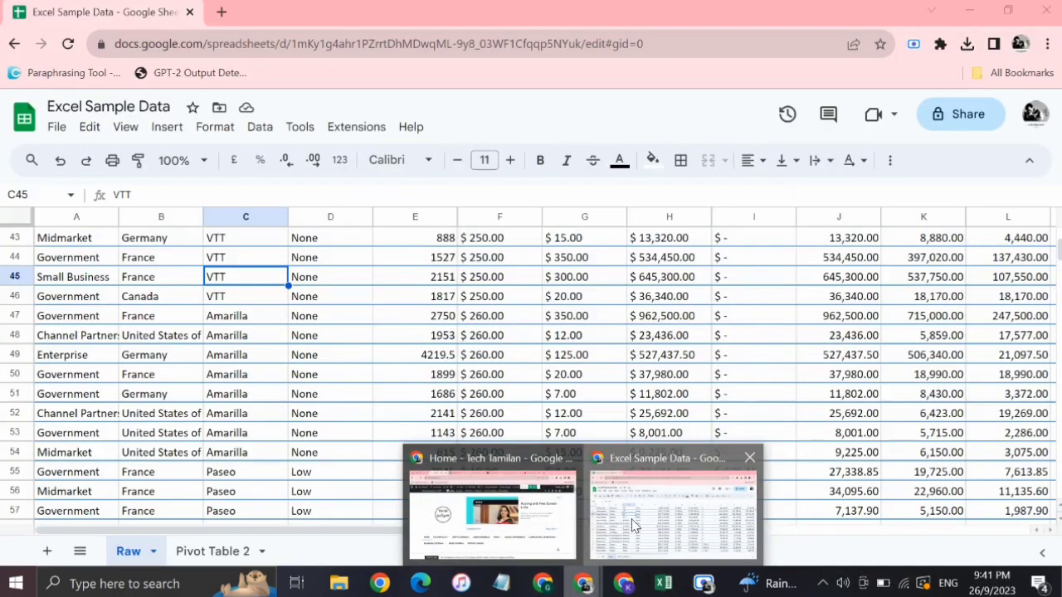
pyautogui.click(633, 524)
pyautogui.scroll(10, 187, 368)
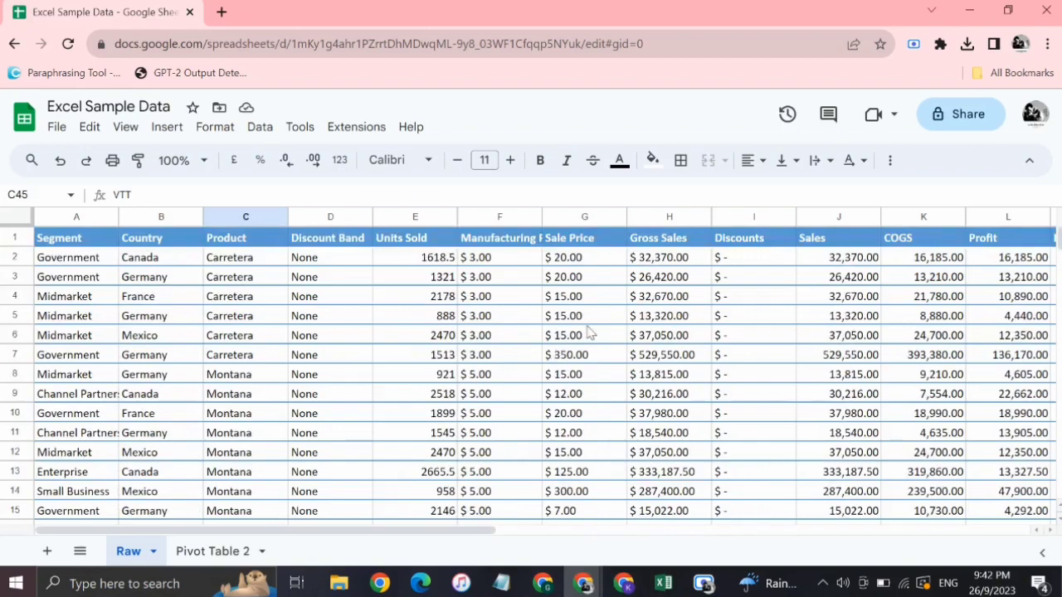
# Start inserting a pivot table from the Raw sheet's data range A1:P701, with a cell inside the data selected.
pyautogui.click(441, 243)
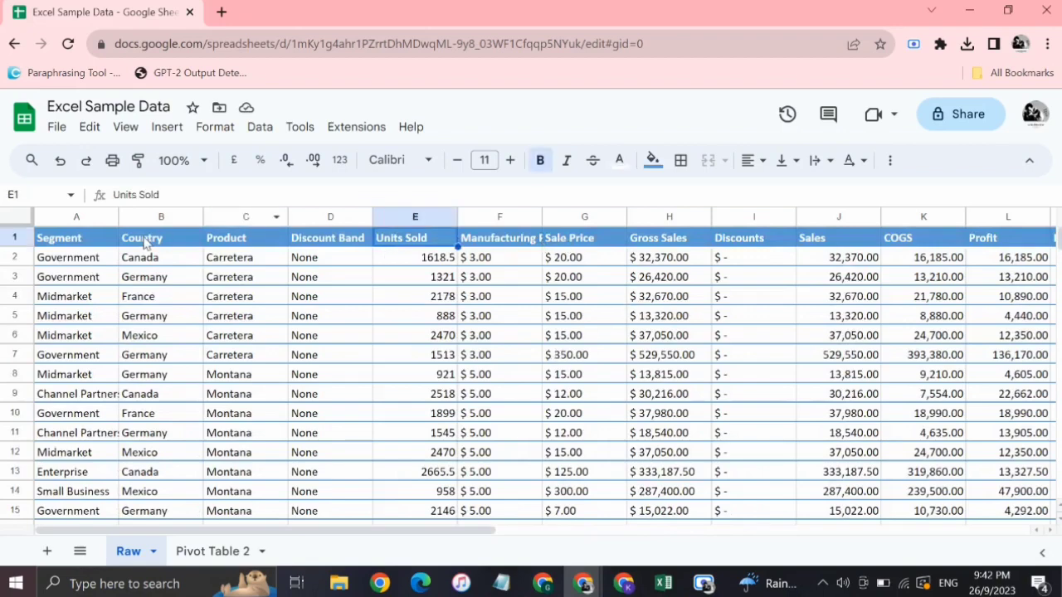
pyautogui.click(103, 241)
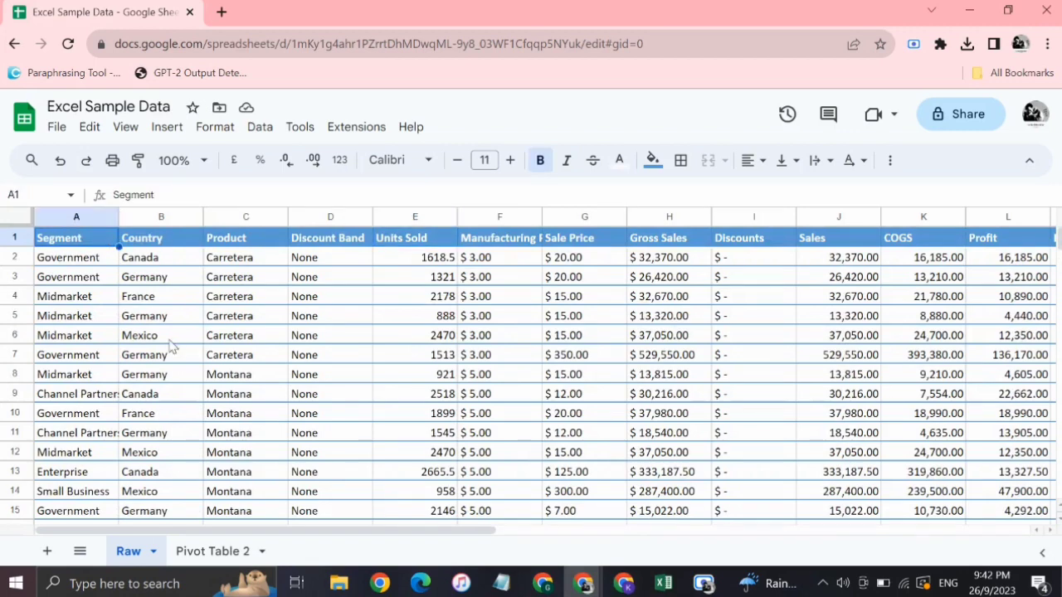
pyautogui.click(88, 264)
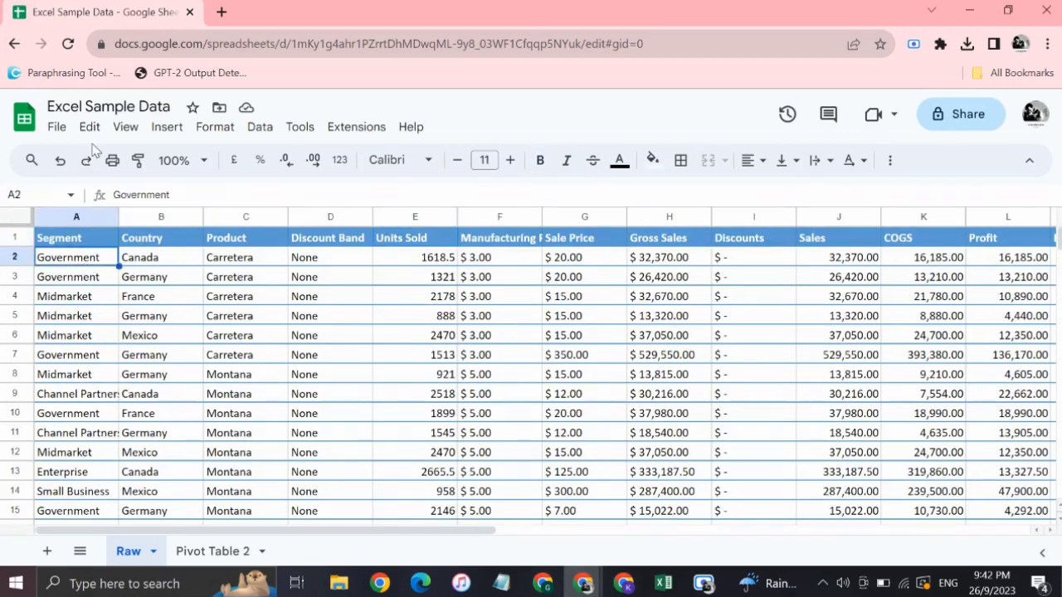
pyautogui.click(159, 131)
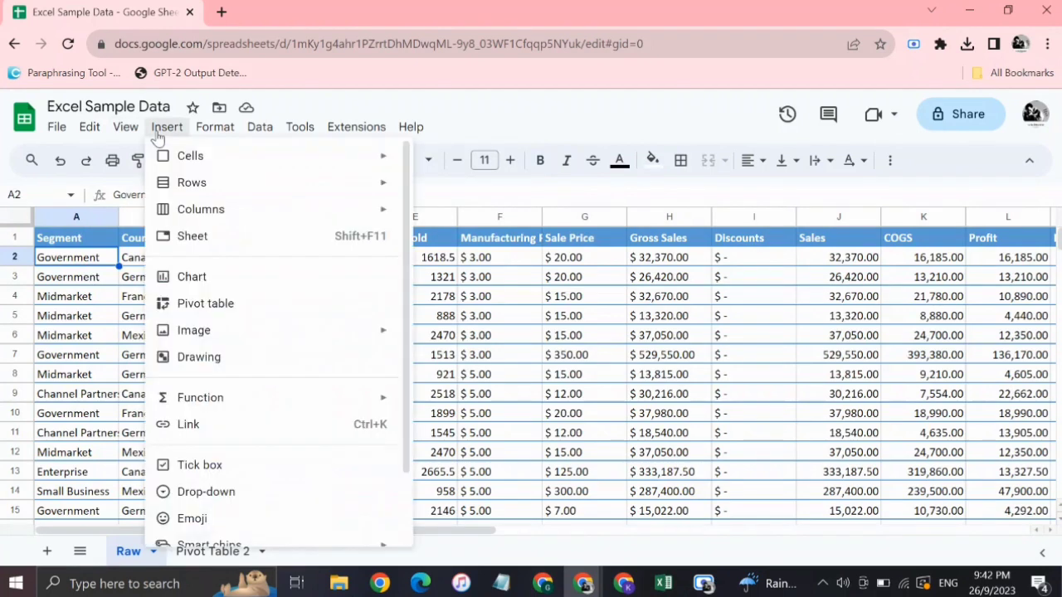
pyautogui.click(239, 304)
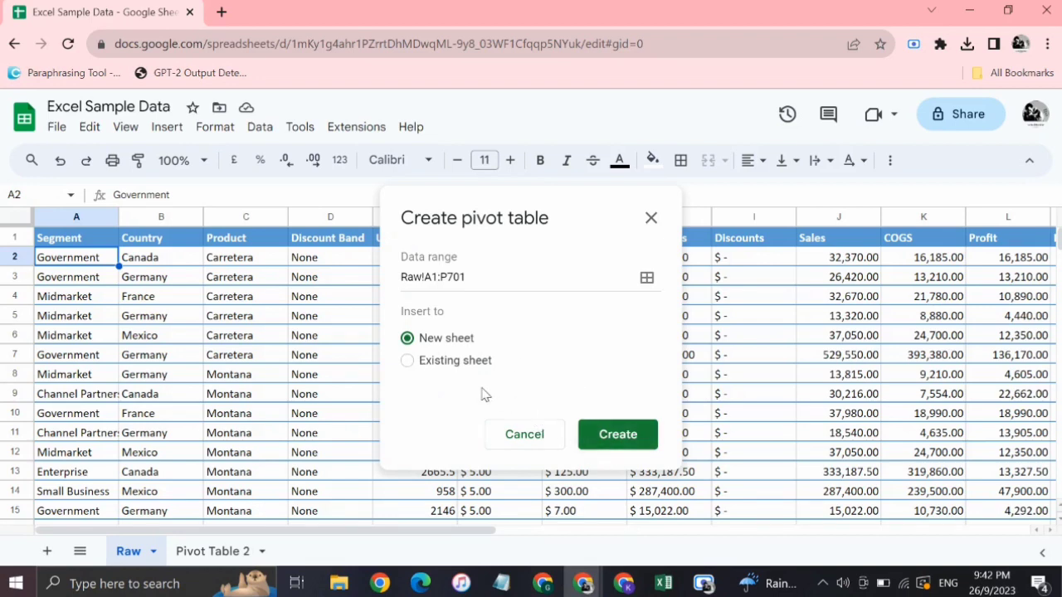
# Choose an existing sheet as the pivot table's destination and set the location to cell G2 of Pivot Table 2.
pyautogui.click(414, 363)
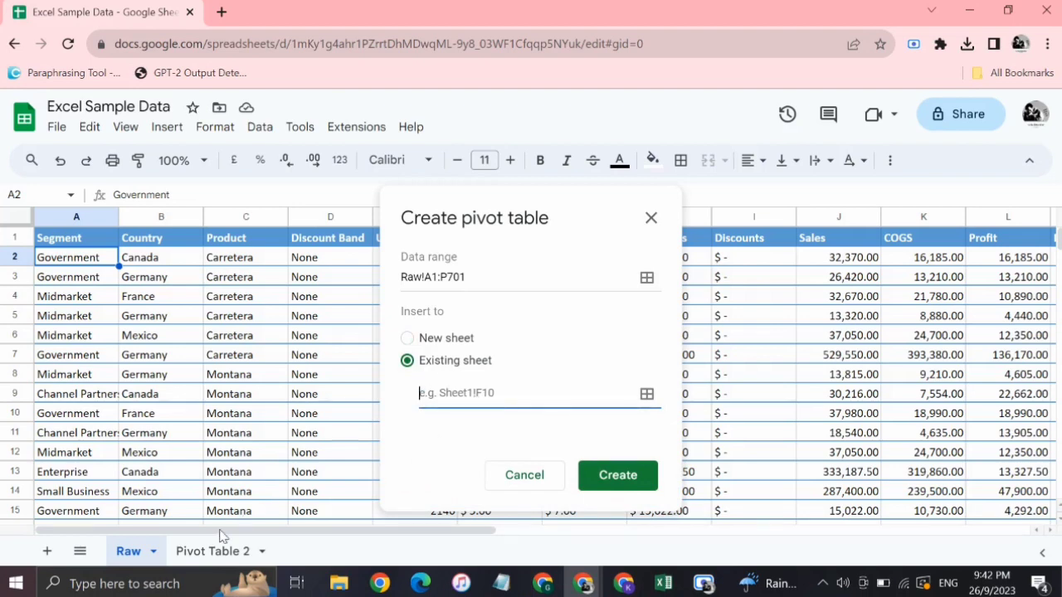
pyautogui.click(197, 554)
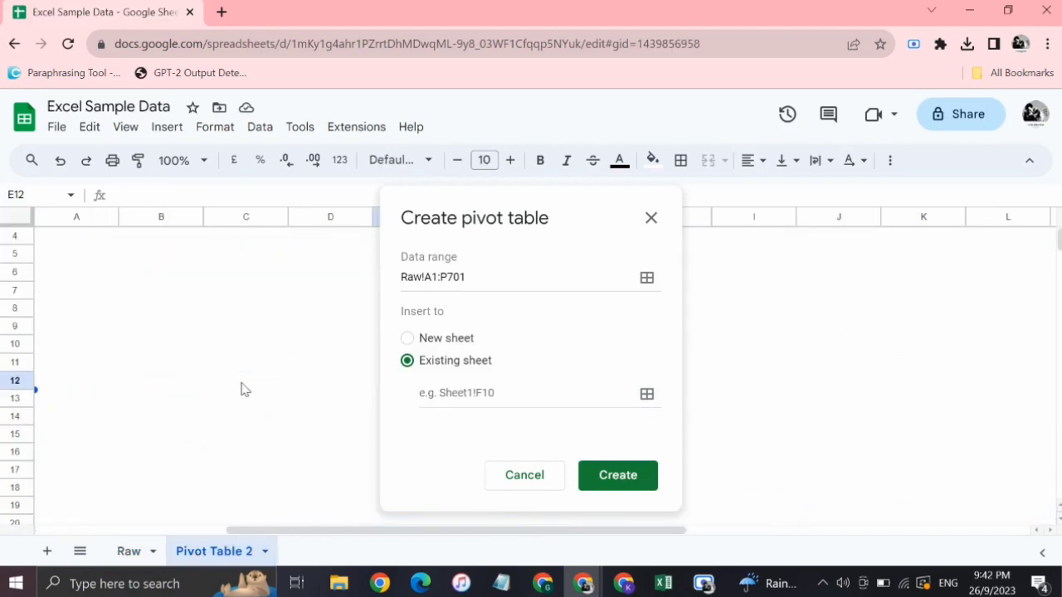
pyautogui.click(268, 266)
pyautogui.click(495, 395)
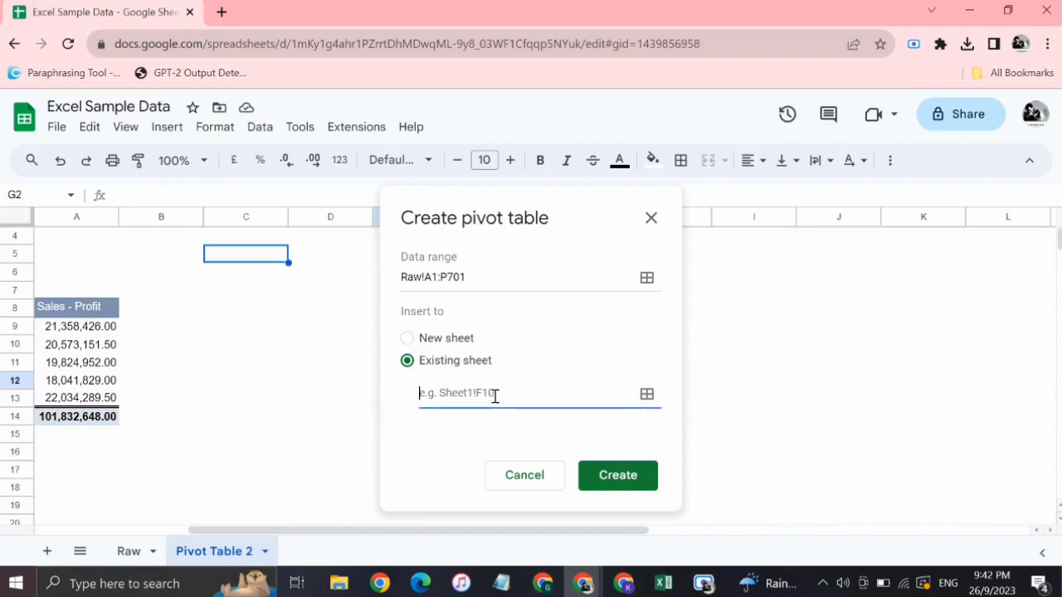
pyautogui.click(646, 396)
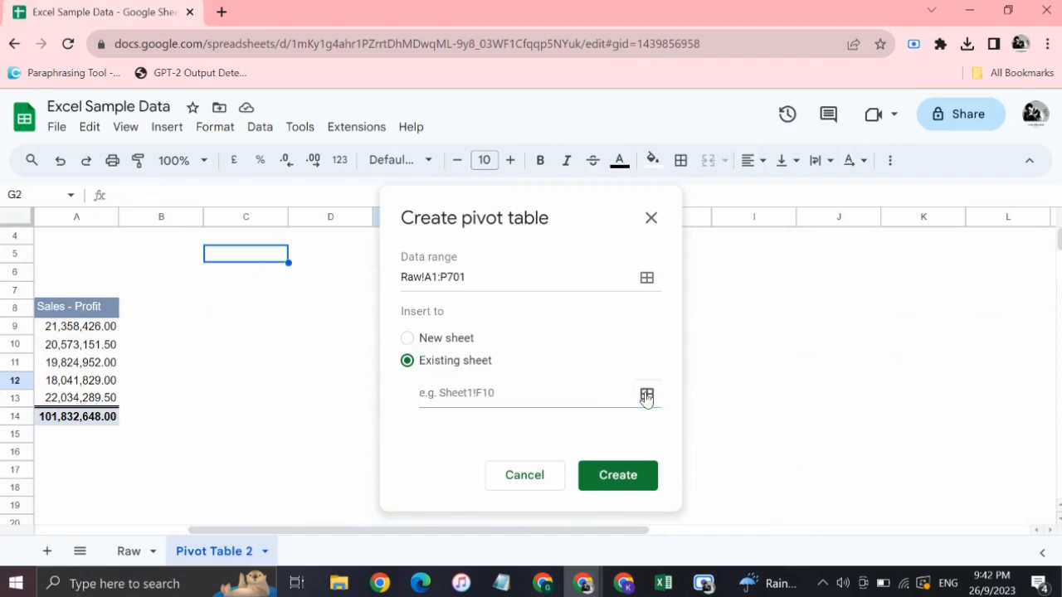
pyautogui.click(267, 262)
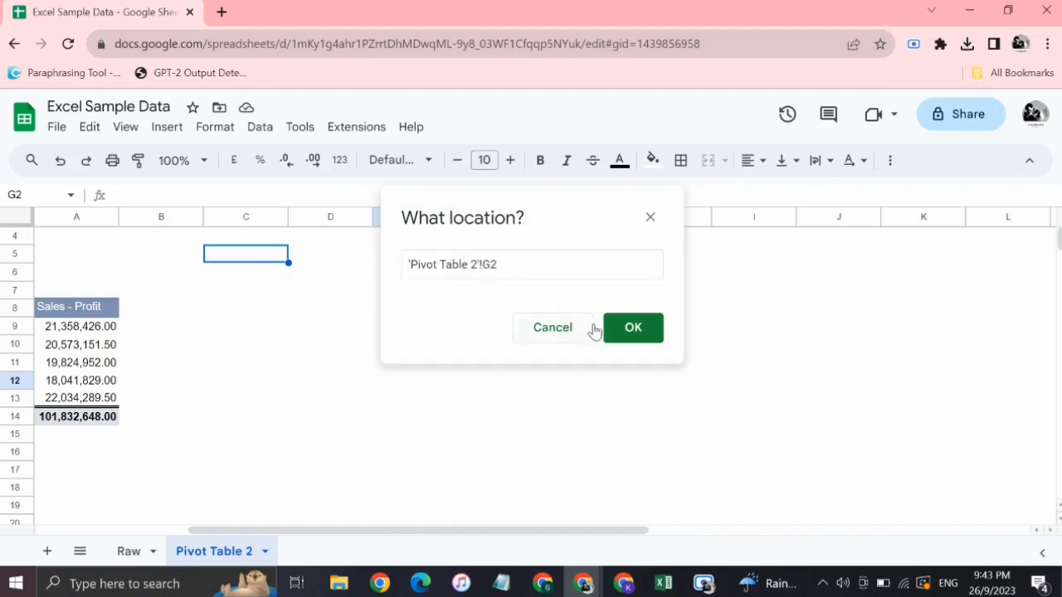
pyautogui.click(636, 332)
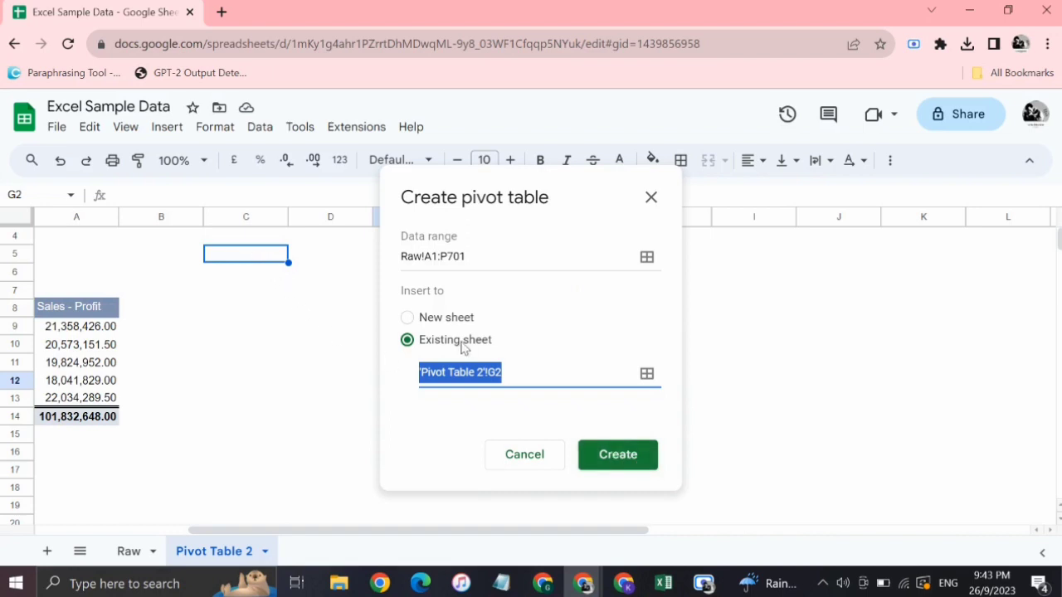
# Set the destination to a new sheet, create the pivot table, and select its cell A1.
pyautogui.click(407, 319)
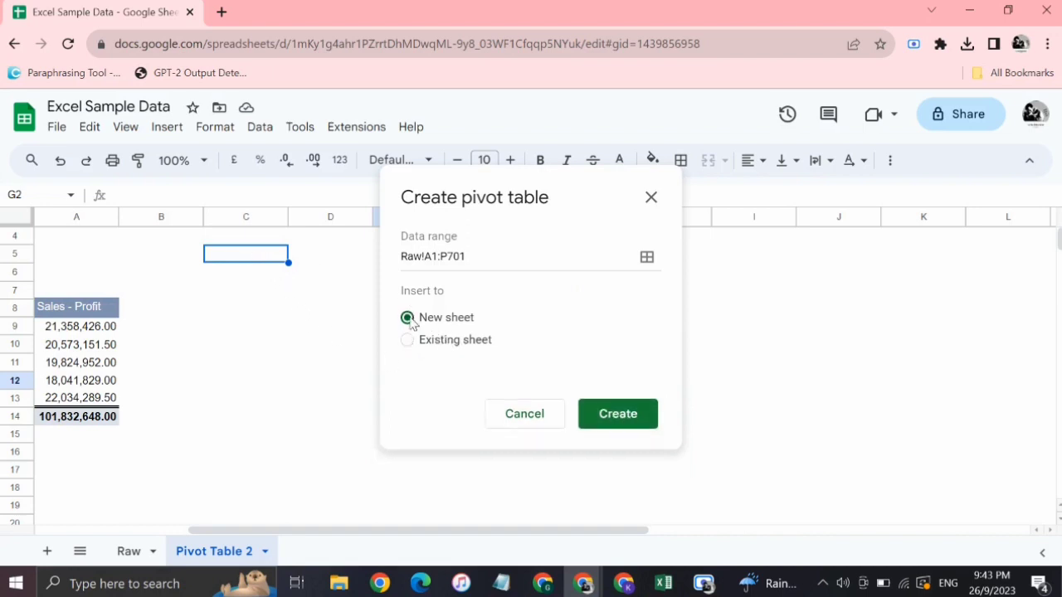
pyautogui.click(623, 424)
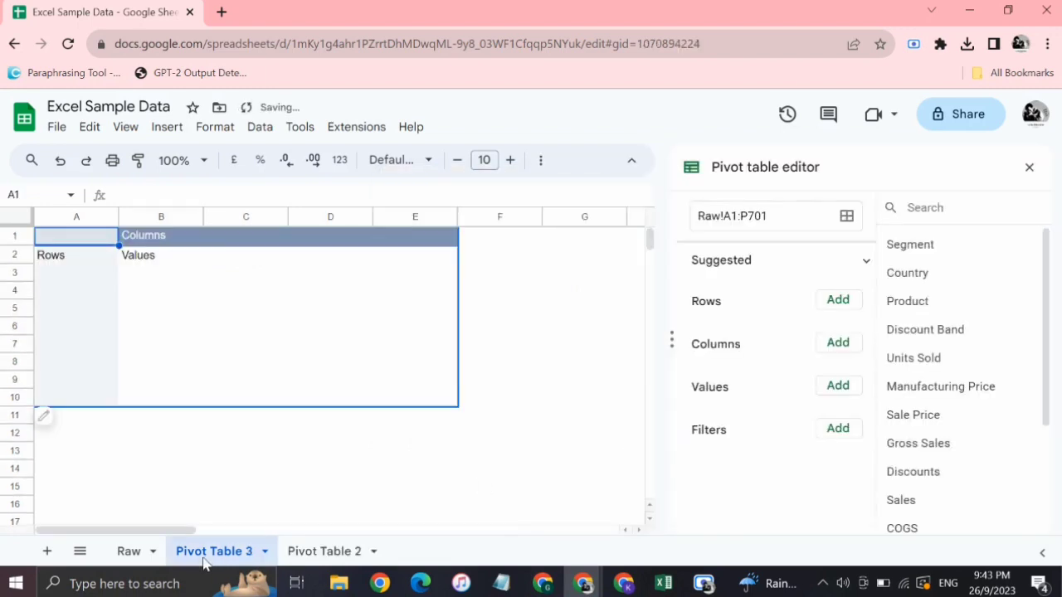
pyautogui.click(274, 492)
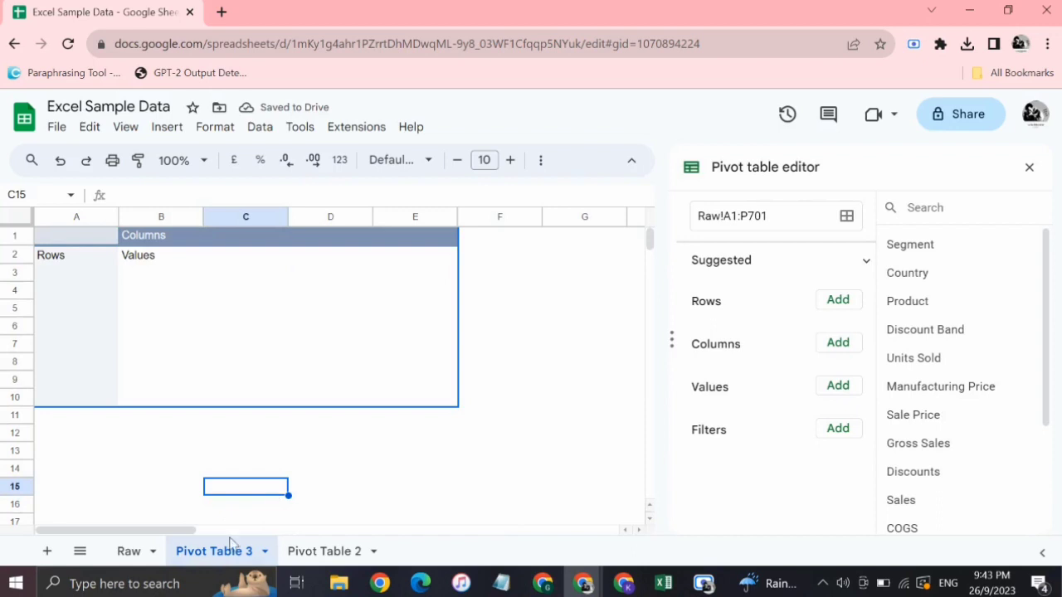
pyautogui.click(208, 370)
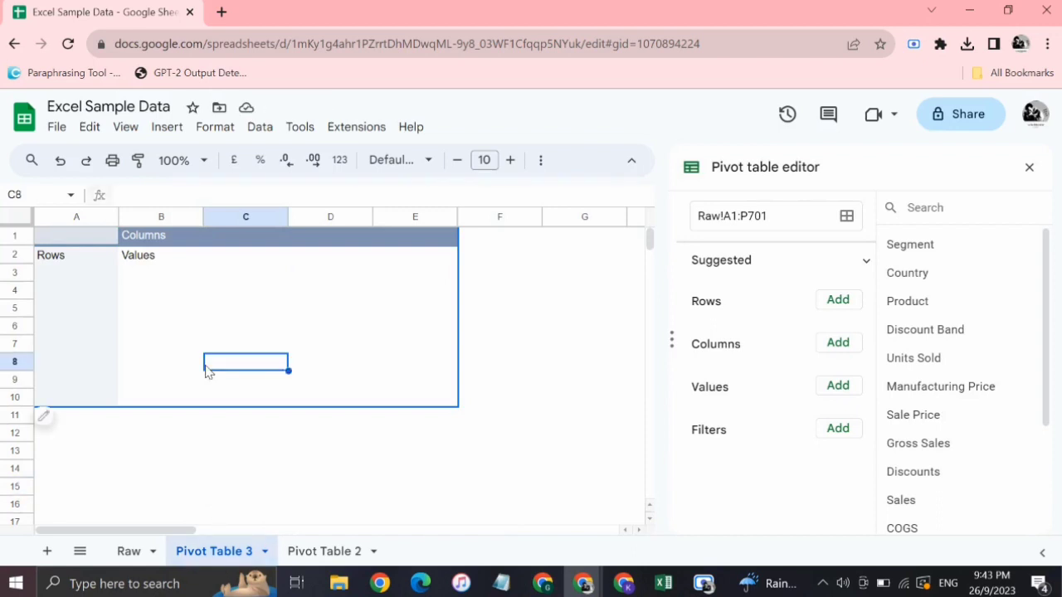
pyautogui.click(70, 240)
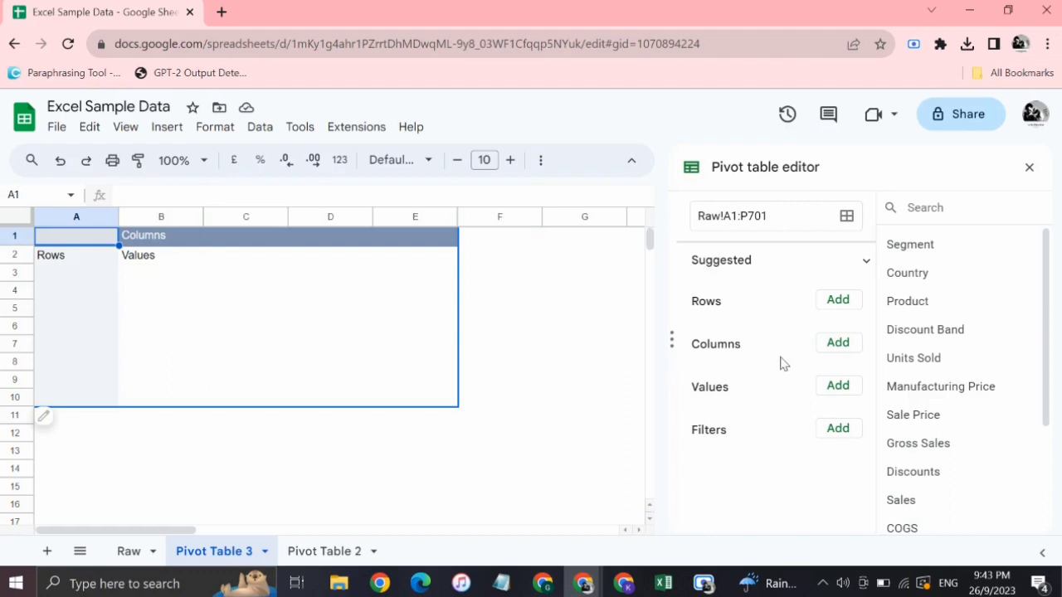
# Compare the country rows in Pivot Table 2 with the empty row area A3:A10 in Pivot Table 3.
pyautogui.click(324, 549)
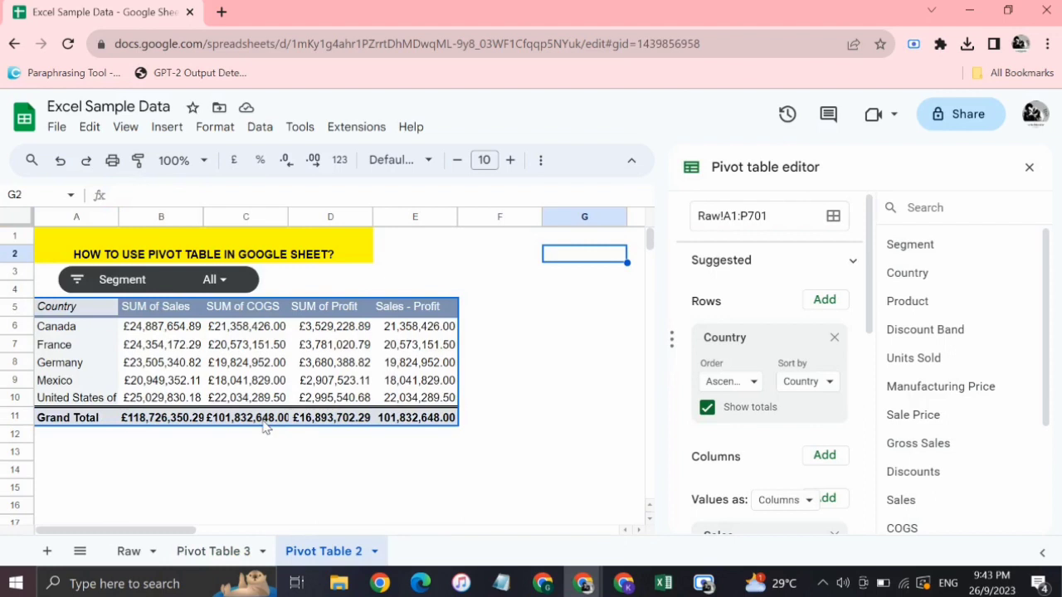
pyautogui.click(78, 345)
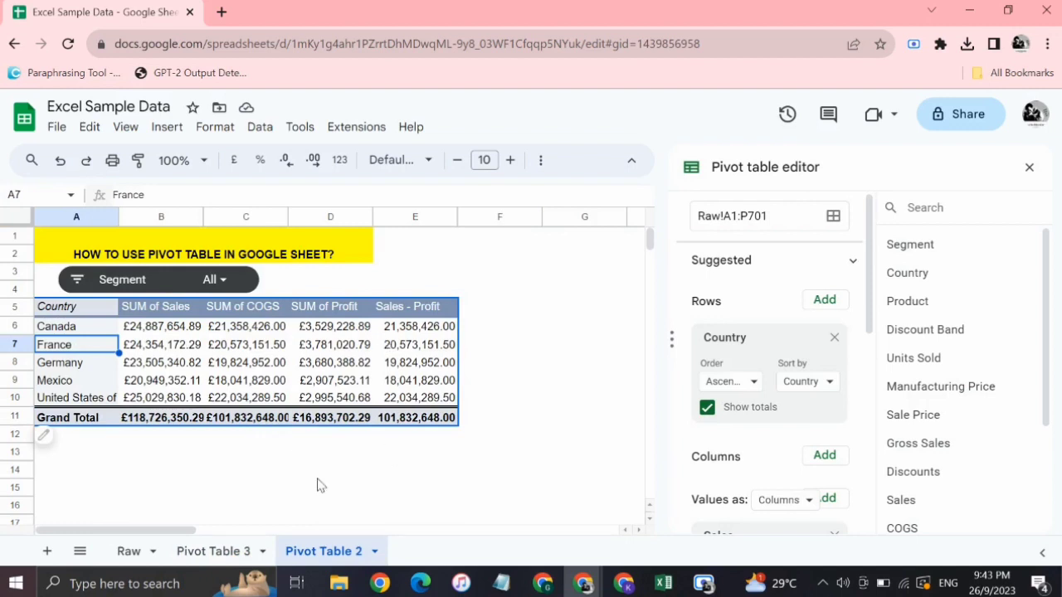
pyautogui.click(211, 551)
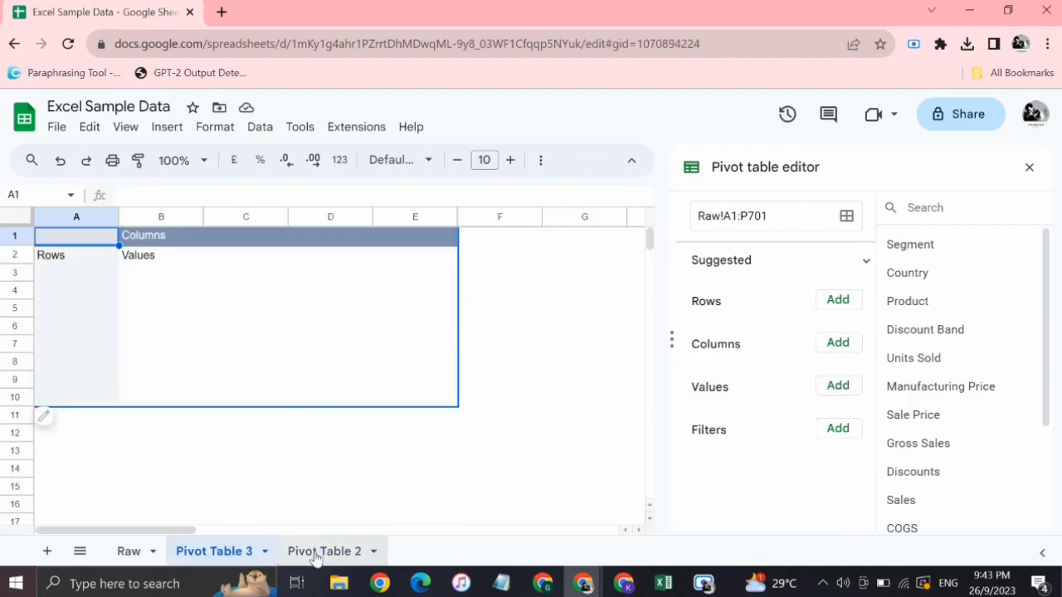
pyautogui.click(315, 553)
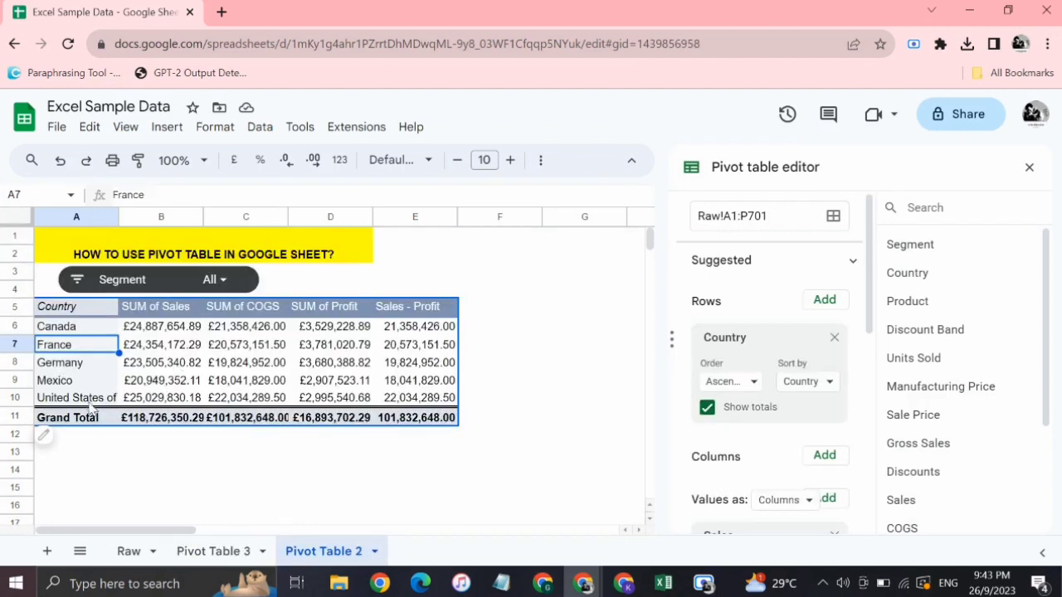
pyautogui.click(203, 552)
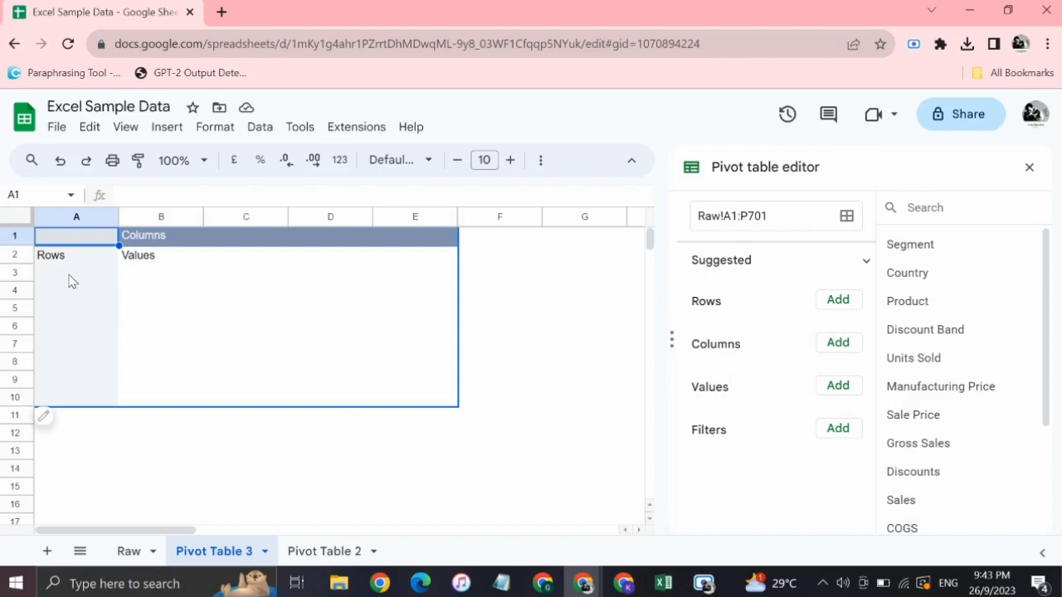
pyautogui.moveTo(70, 282); pyautogui.dragTo(78, 398)
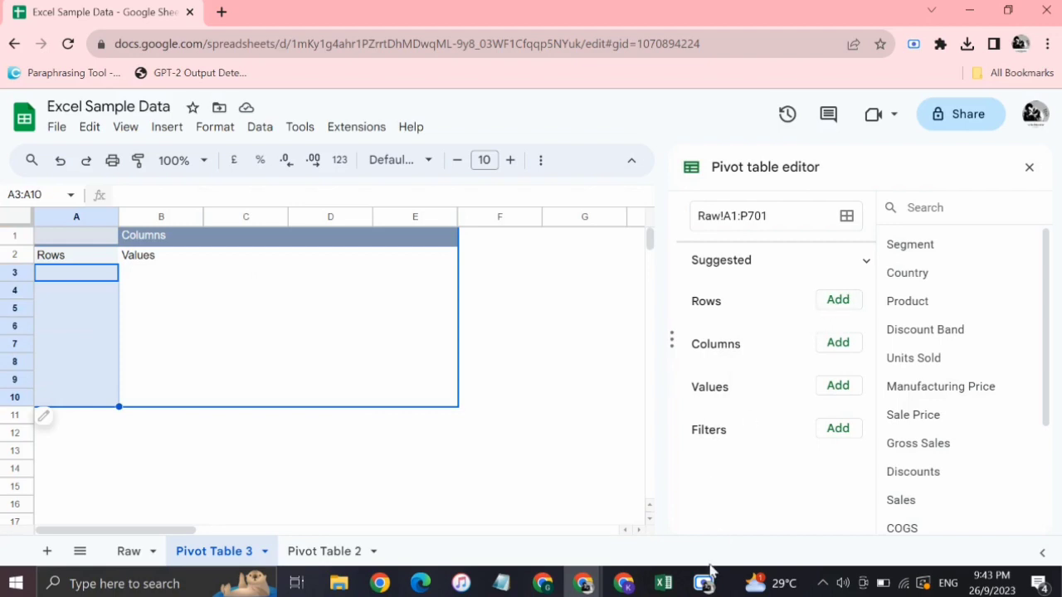
# Add the Country field as the rows of the new pivot table and select the France row.
pyautogui.moveTo(704, 580)
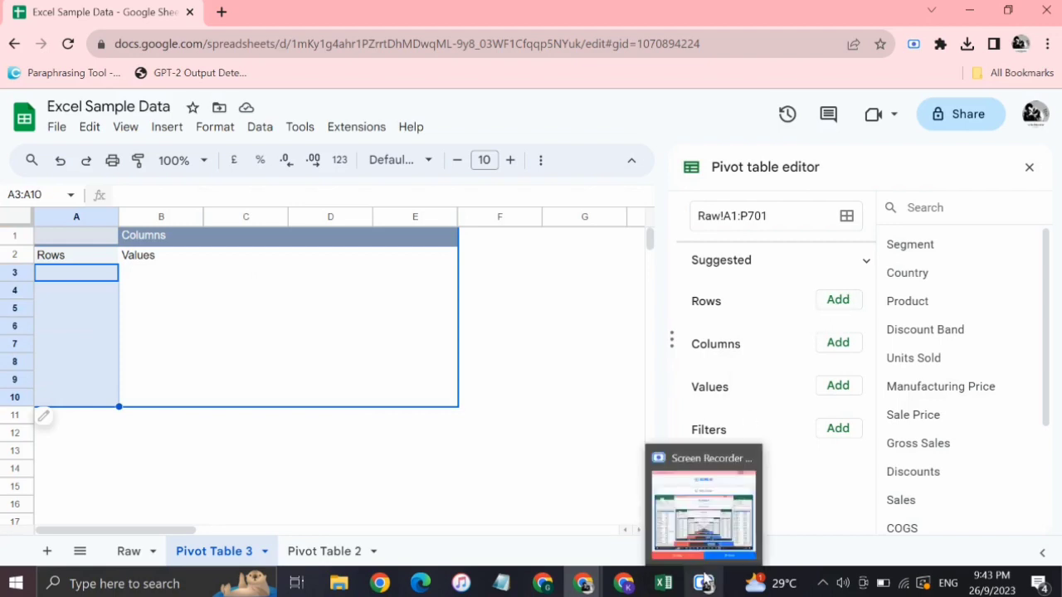
pyautogui.click(833, 304)
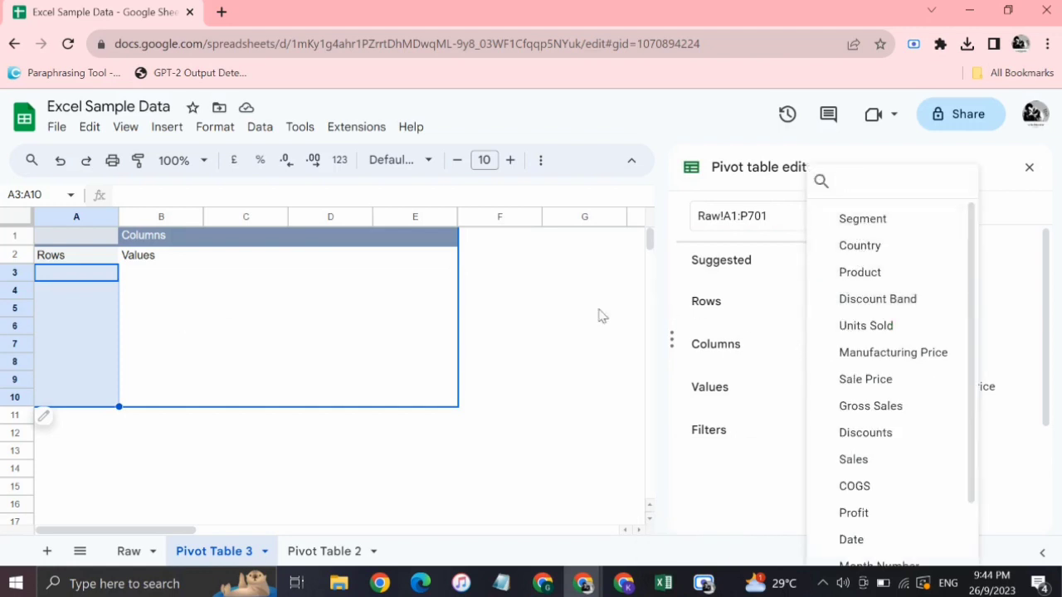
pyautogui.click(856, 255)
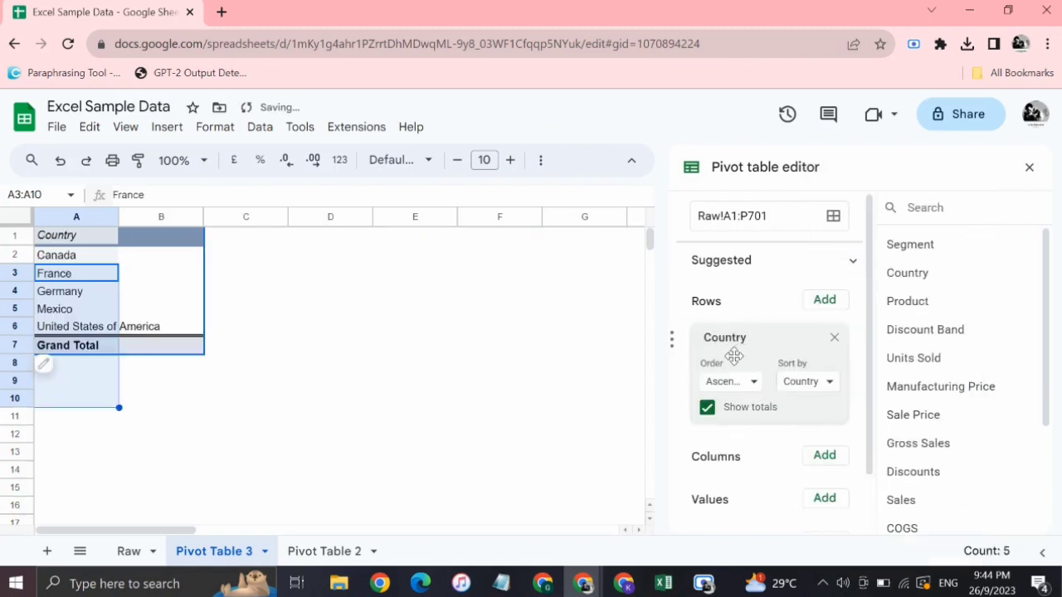
pyautogui.click(73, 276)
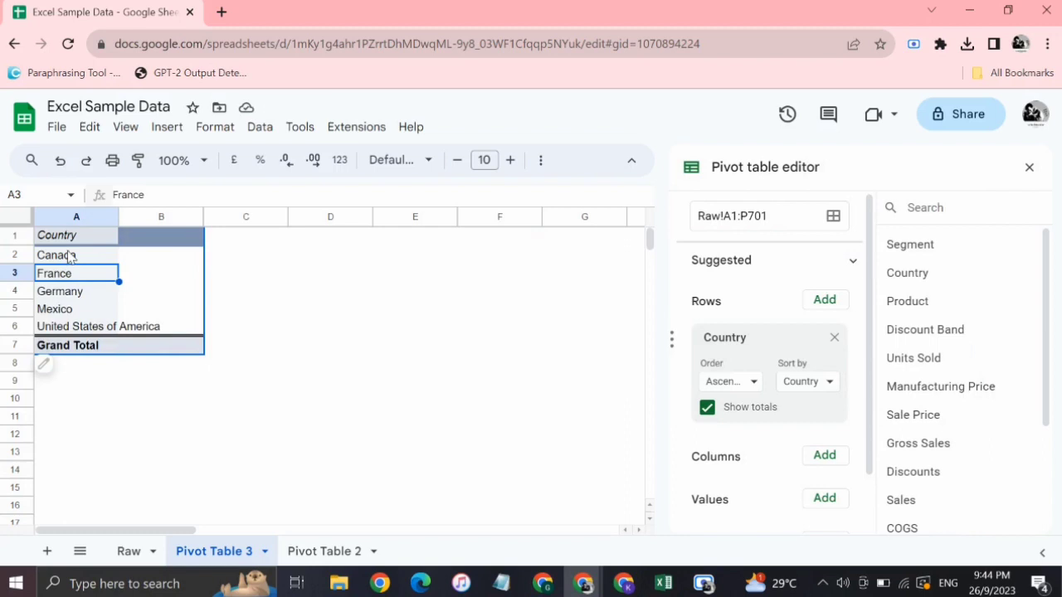
# Remove the Country field from the pivot table's rows and add it as columns instead.
pyautogui.click(69, 256)
pyautogui.scroll(-1, 729, 332)
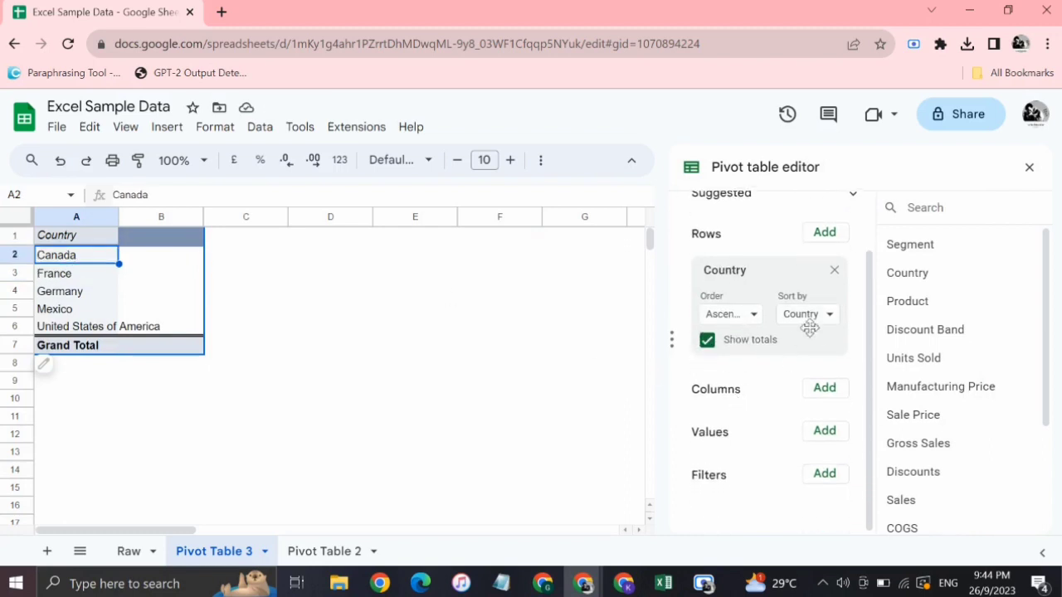
pyautogui.click(834, 272)
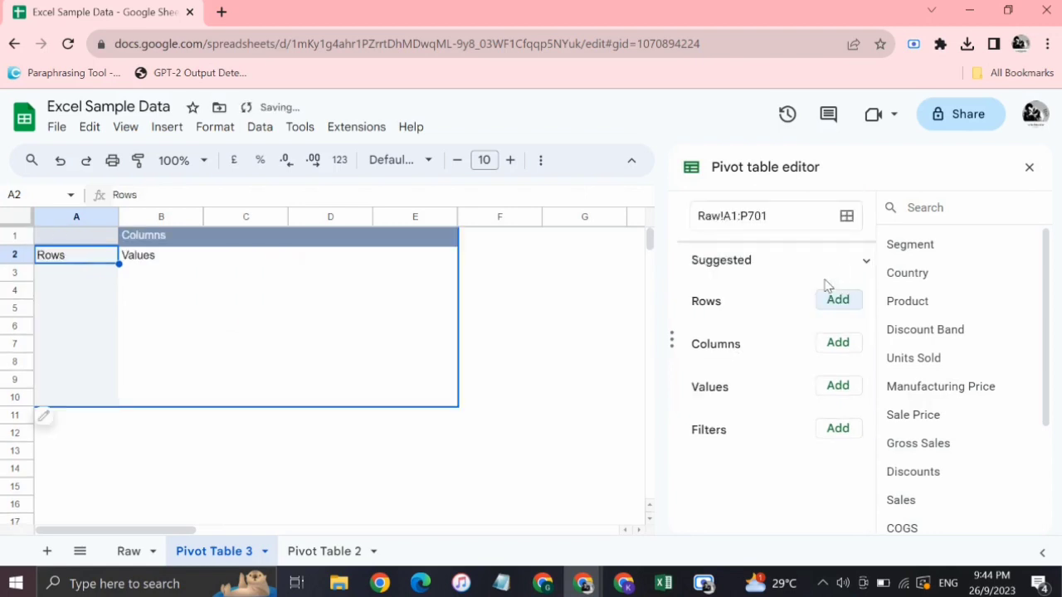
pyautogui.click(837, 345)
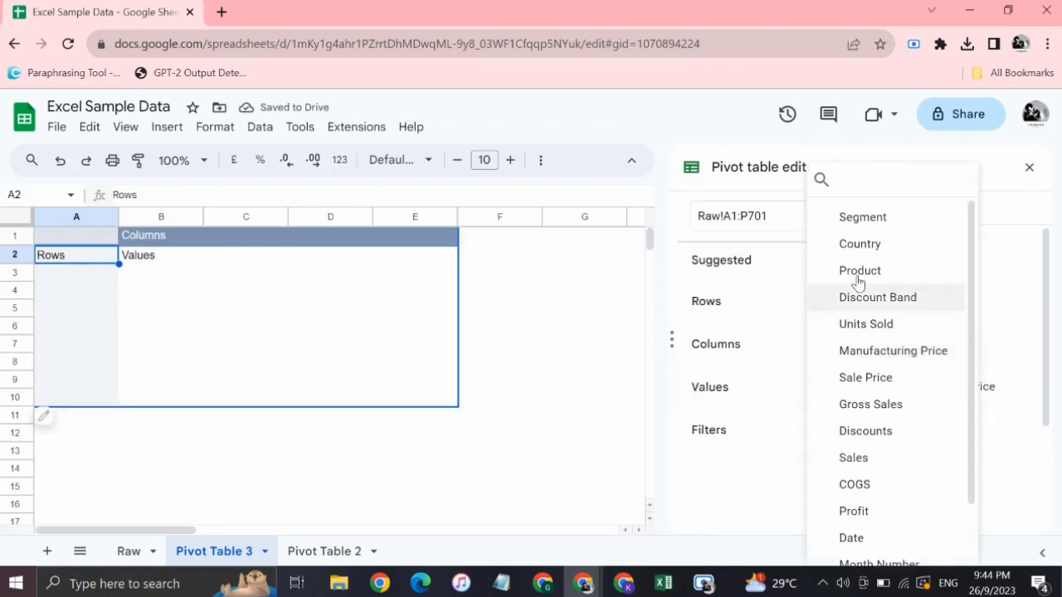
pyautogui.click(825, 247)
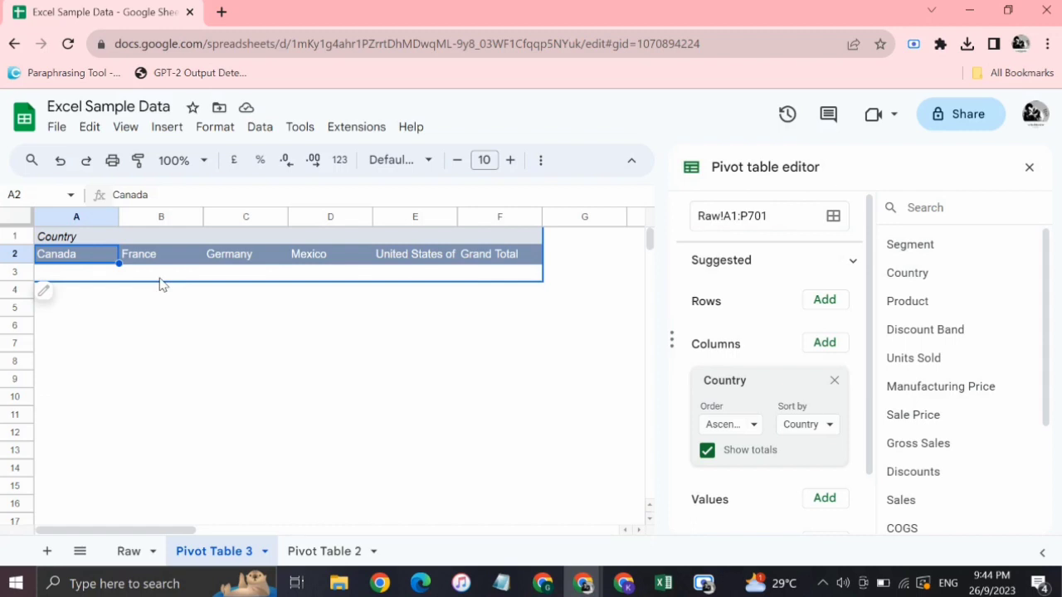
# Remove Country from the pivot table's columns and add it back as the rows field.
pyautogui.click(835, 382)
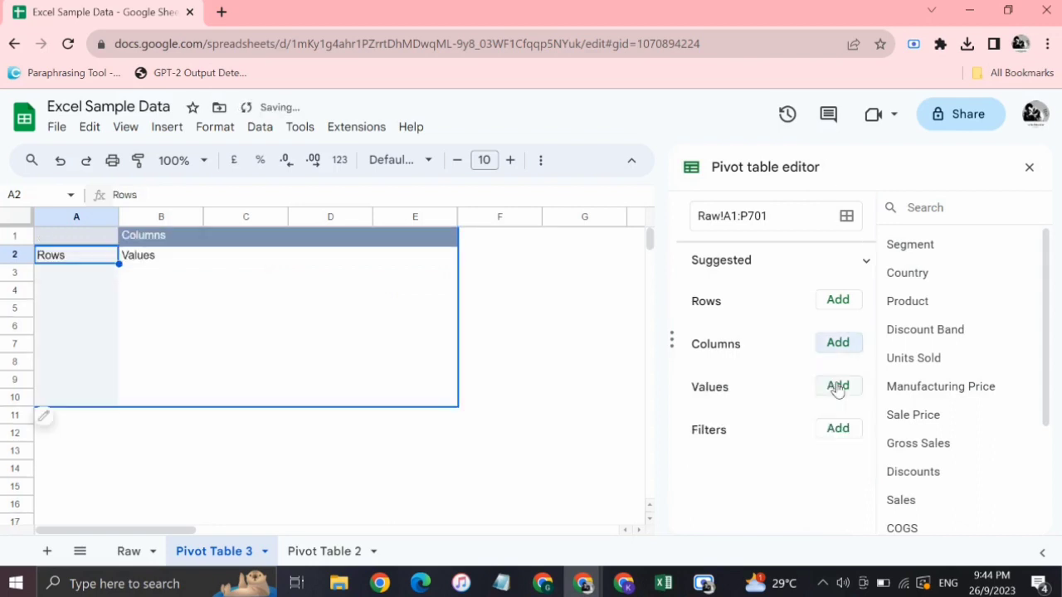
pyautogui.click(833, 305)
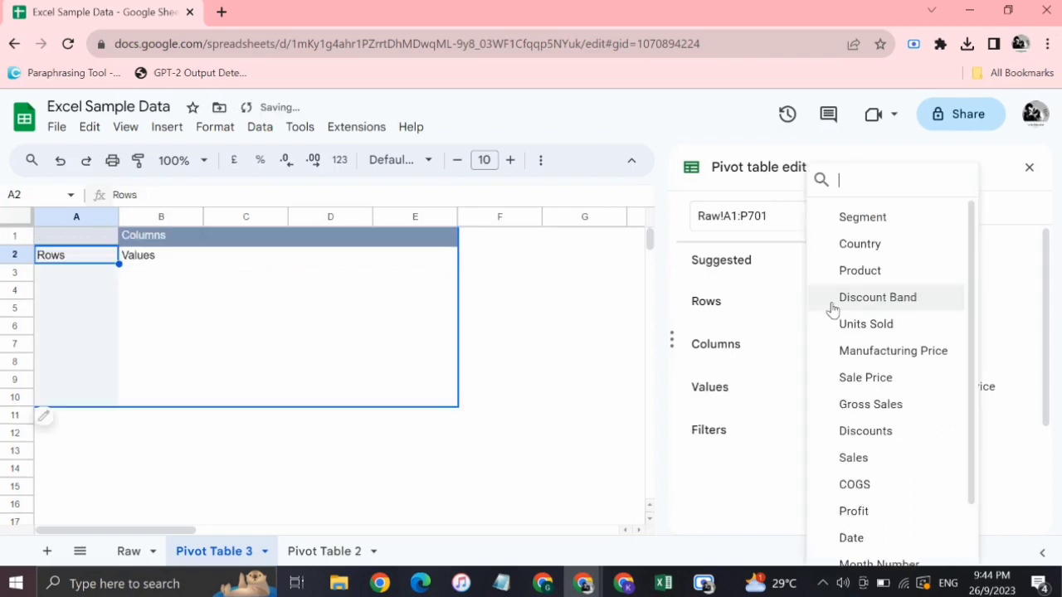
pyautogui.click(862, 244)
# Add the Sale Price field to the values of the pivot table.
pyautogui.scroll(-1, 735, 418)
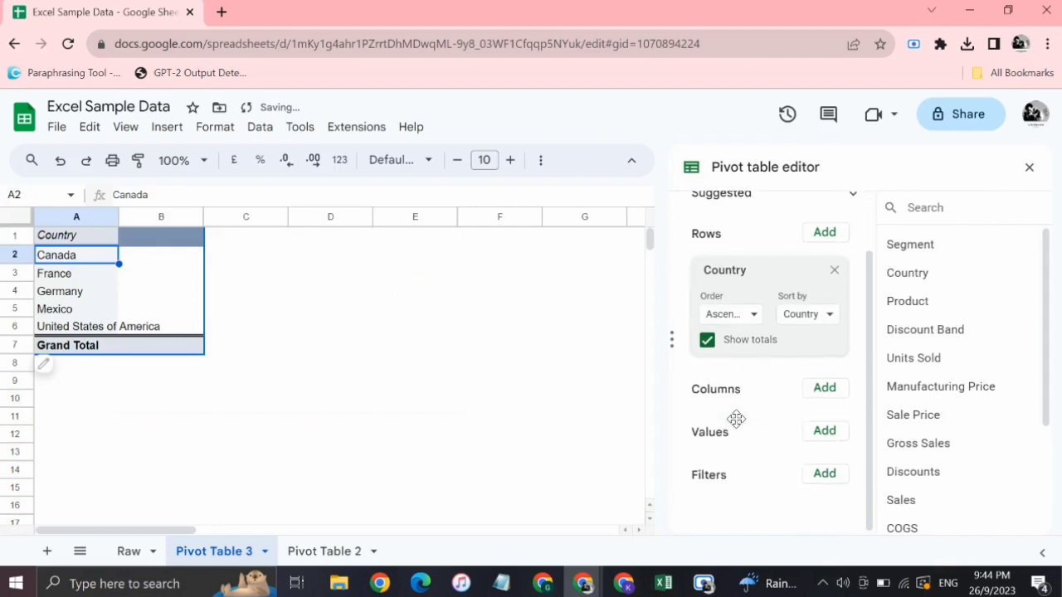
pyautogui.click(823, 432)
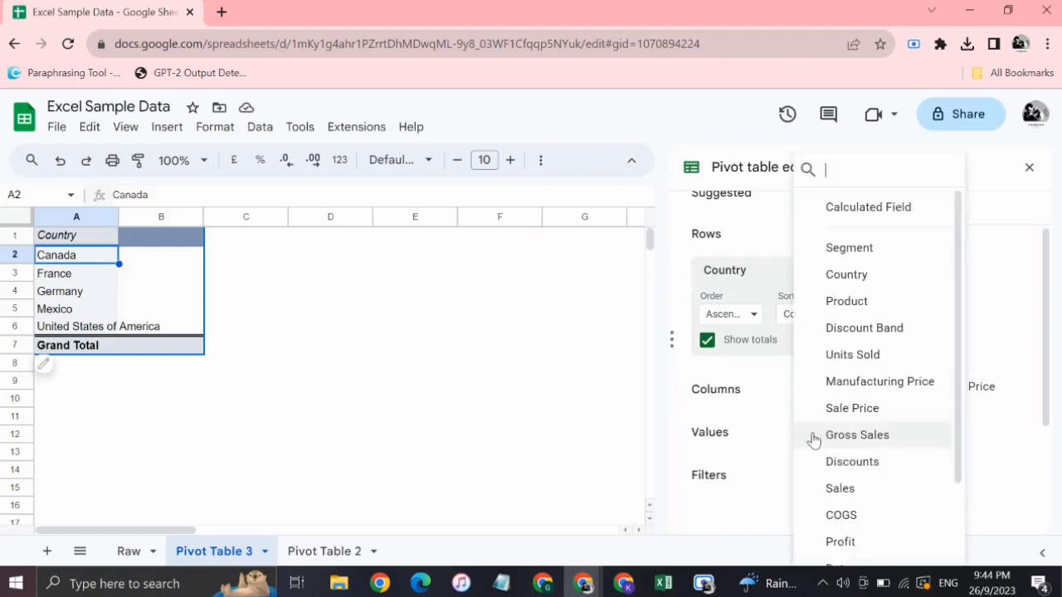
pyautogui.scroll(-2, 875, 427)
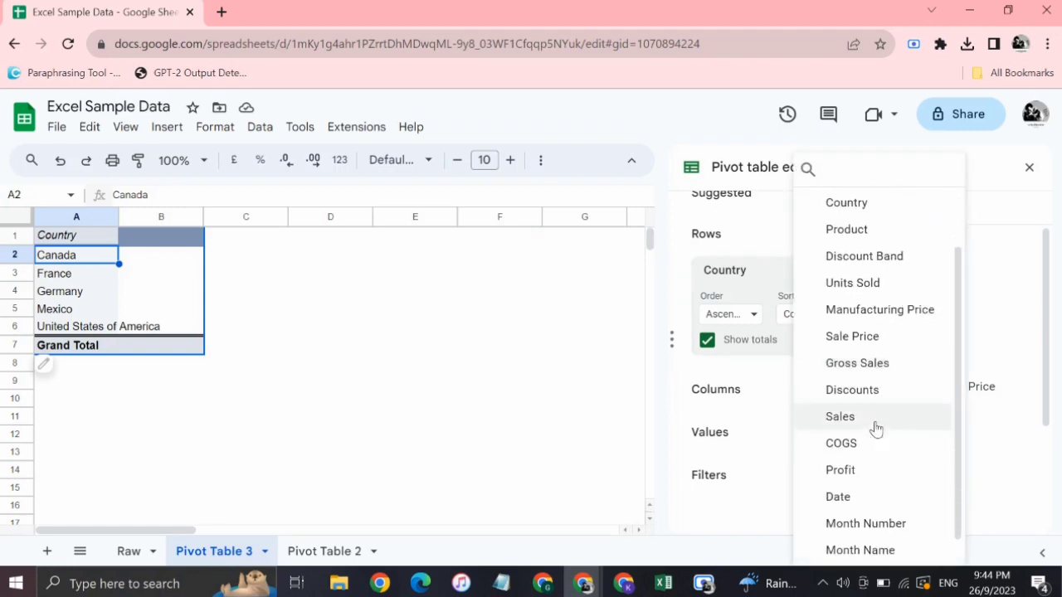
pyautogui.click(851, 336)
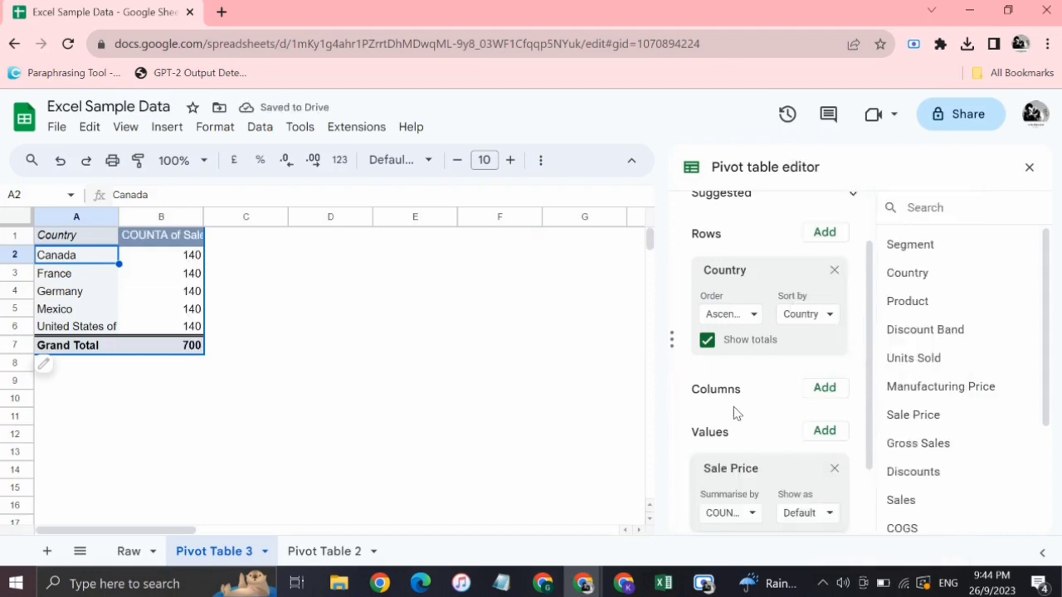
pyautogui.scroll(-2, 733, 413)
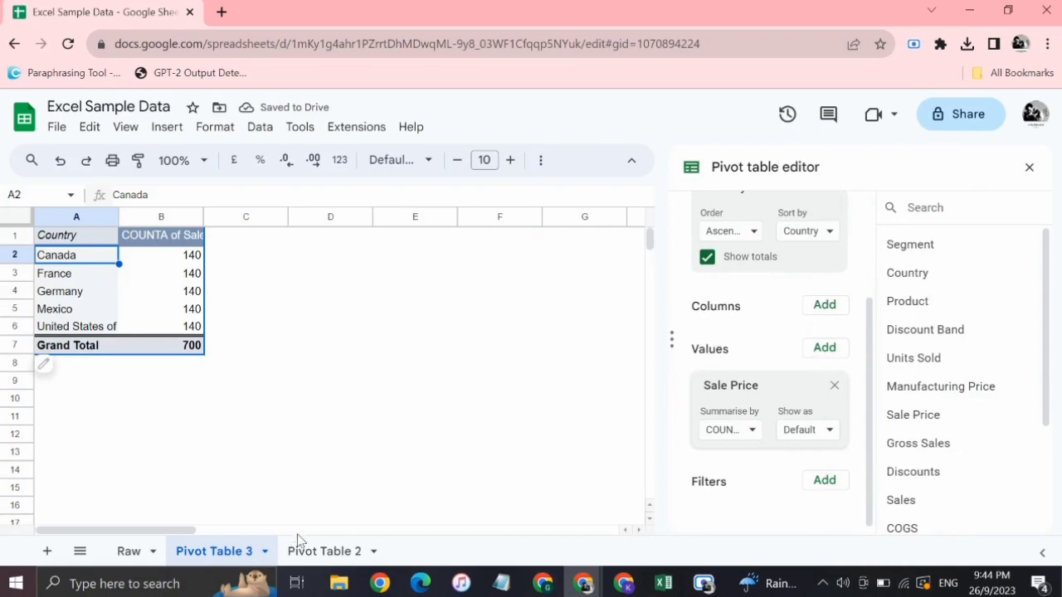
# Examine the numeric columns from Units Sold onward and the text columns A to D in the Raw sheet.
pyautogui.click(152, 554)
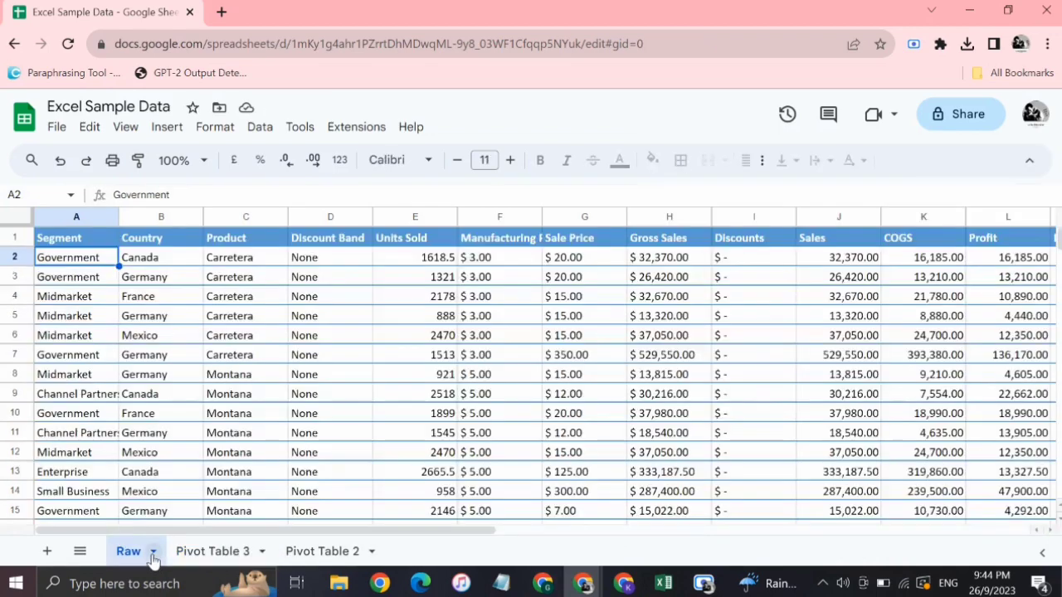
pyautogui.moveTo(410, 217); pyautogui.dragTo(733, 273)
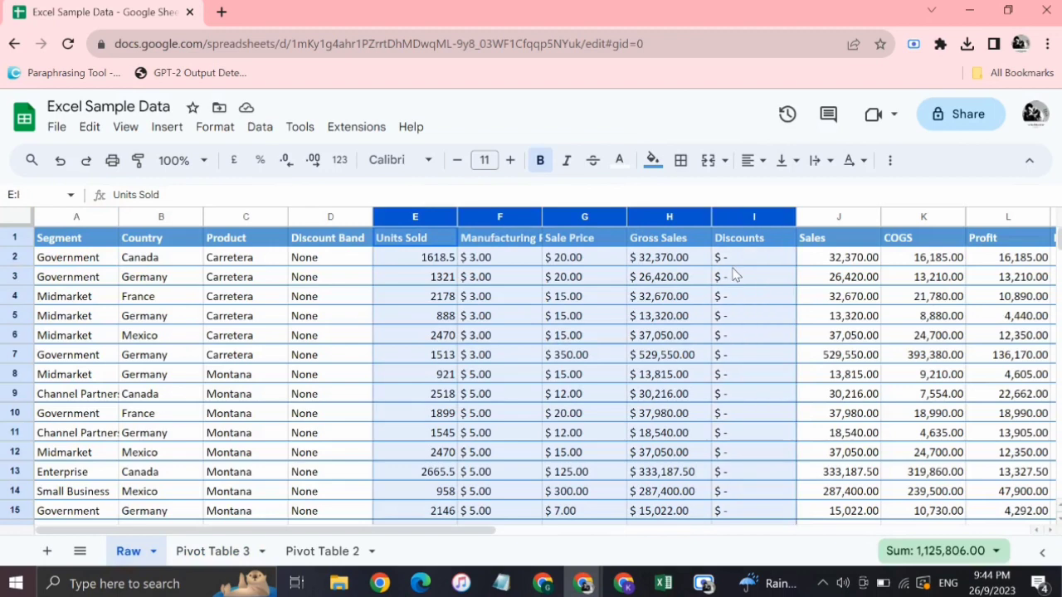
pyautogui.click(537, 300)
pyautogui.moveTo(306, 220); pyautogui.dragTo(78, 230)
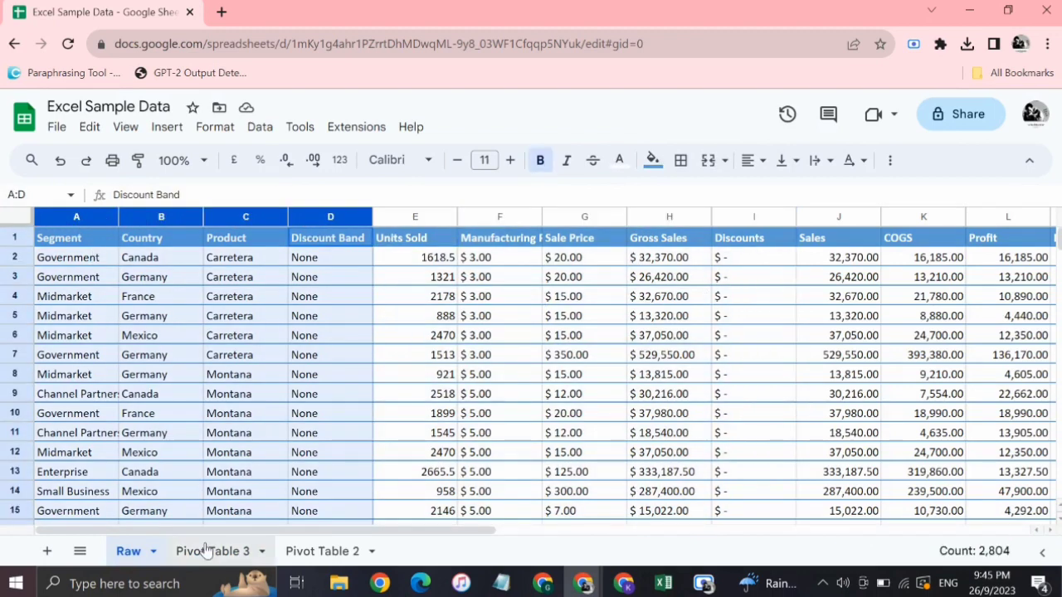
pyautogui.click(276, 355)
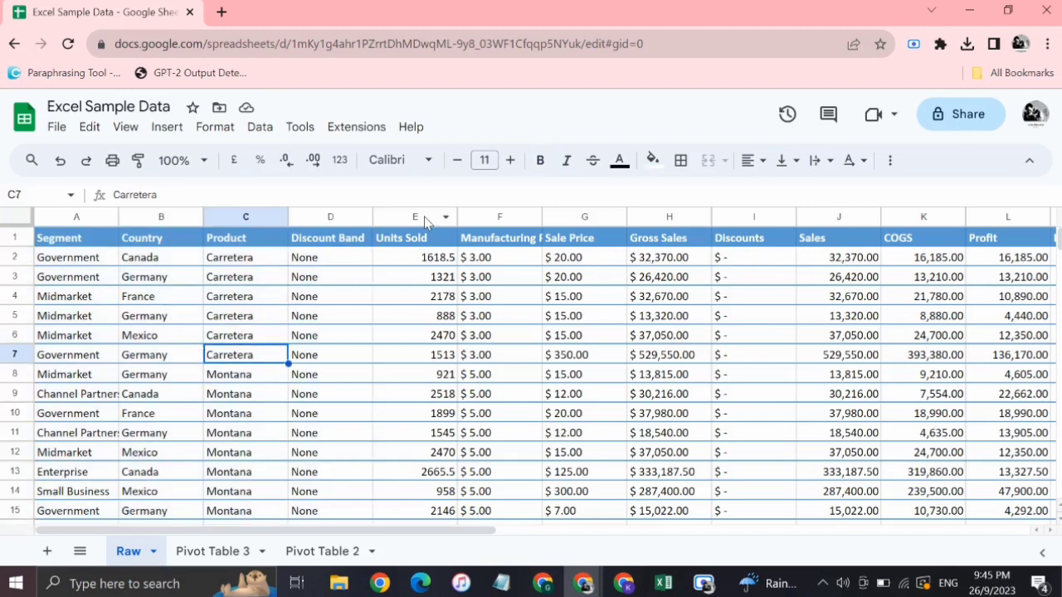
pyautogui.moveTo(431, 218); pyautogui.dragTo(672, 260)
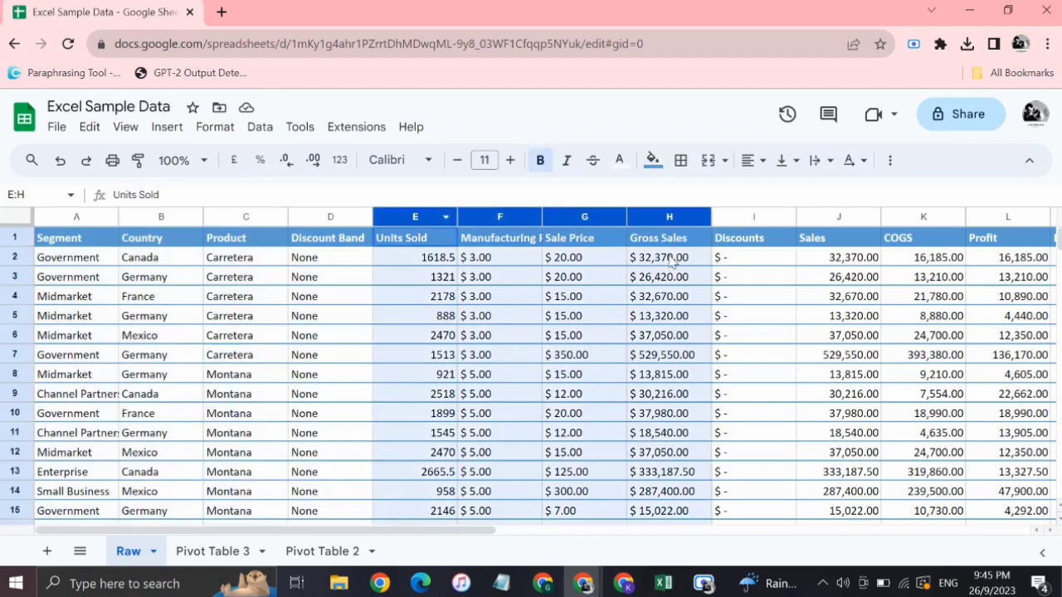
# Summarise the Sale Price values by SUM in Pivot Table 3 and select Canada's result in cell B2.
pyautogui.click(216, 558)
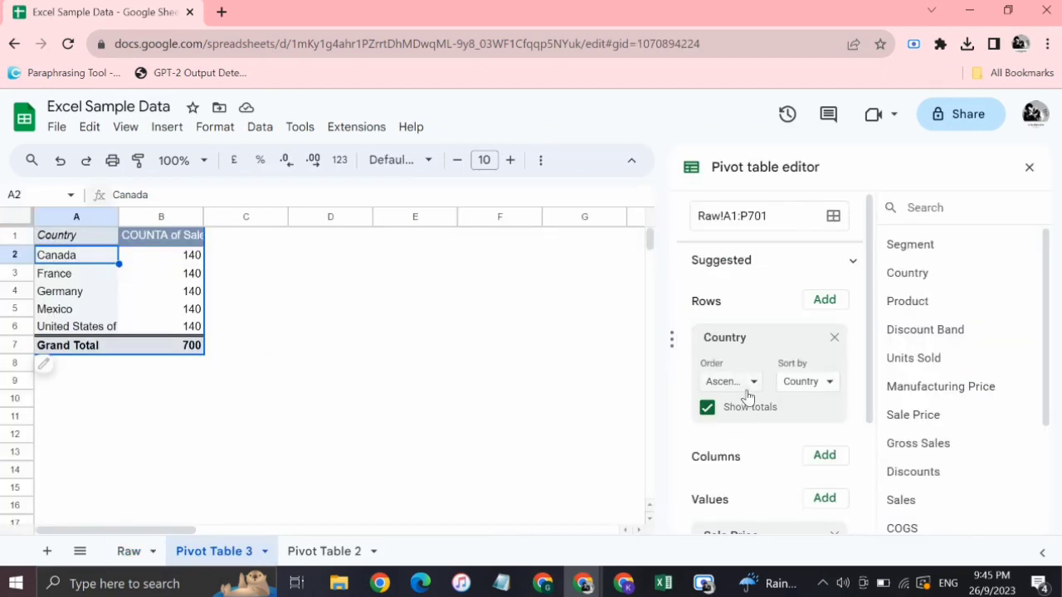
pyautogui.scroll(-2, 746, 396)
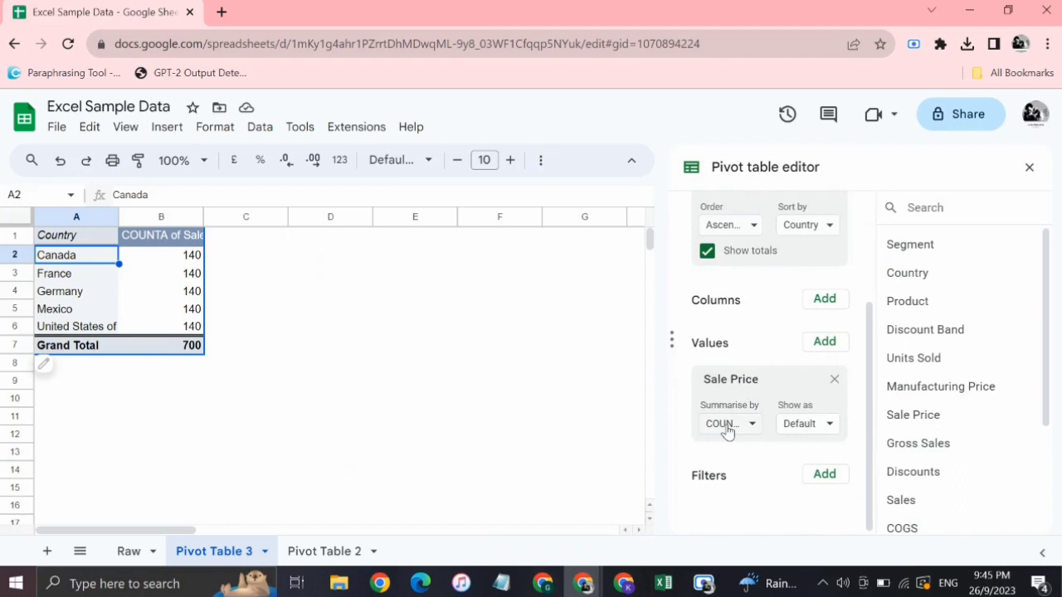
pyautogui.click(727, 427)
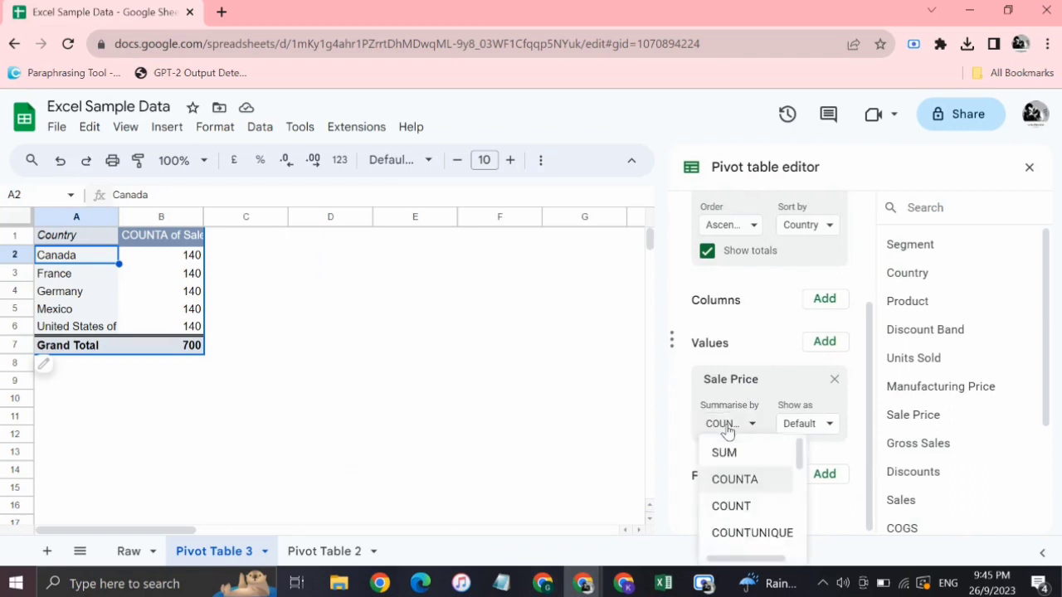
pyautogui.click(725, 453)
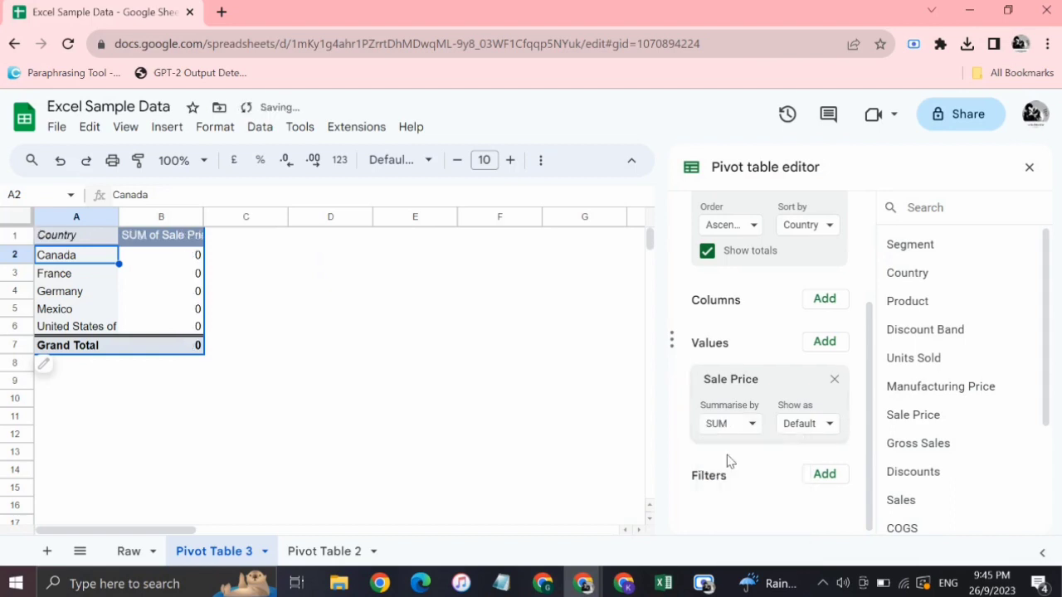
pyautogui.click(371, 380)
pyautogui.click(169, 258)
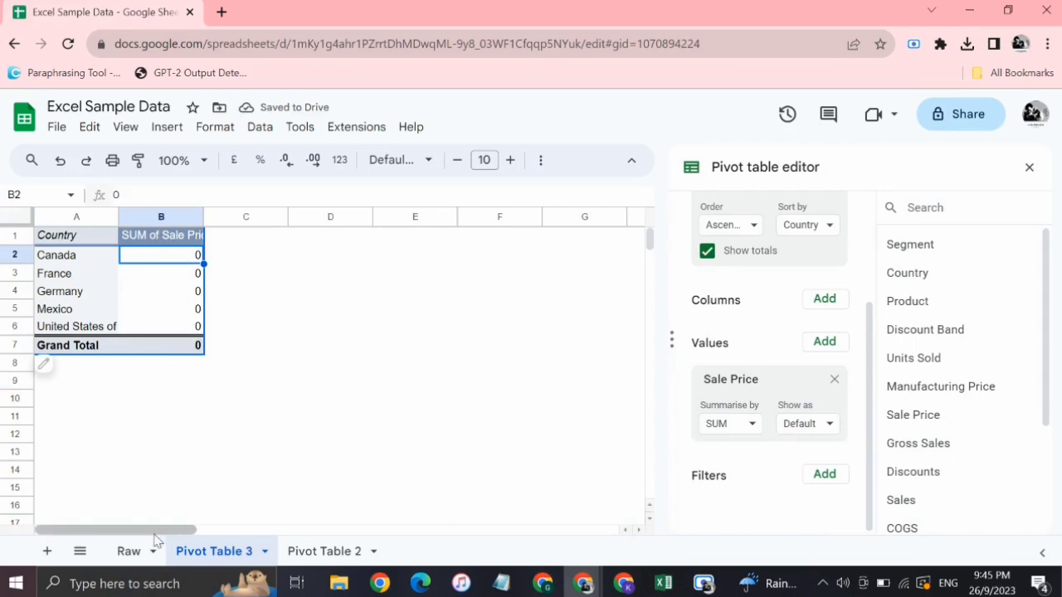
# Compare how the Manufacturing Price, Sales and Sale Price values are stored in Raw with the Sale Price sum in Pivot Table 3.
pyautogui.click(128, 550)
pyautogui.click(476, 284)
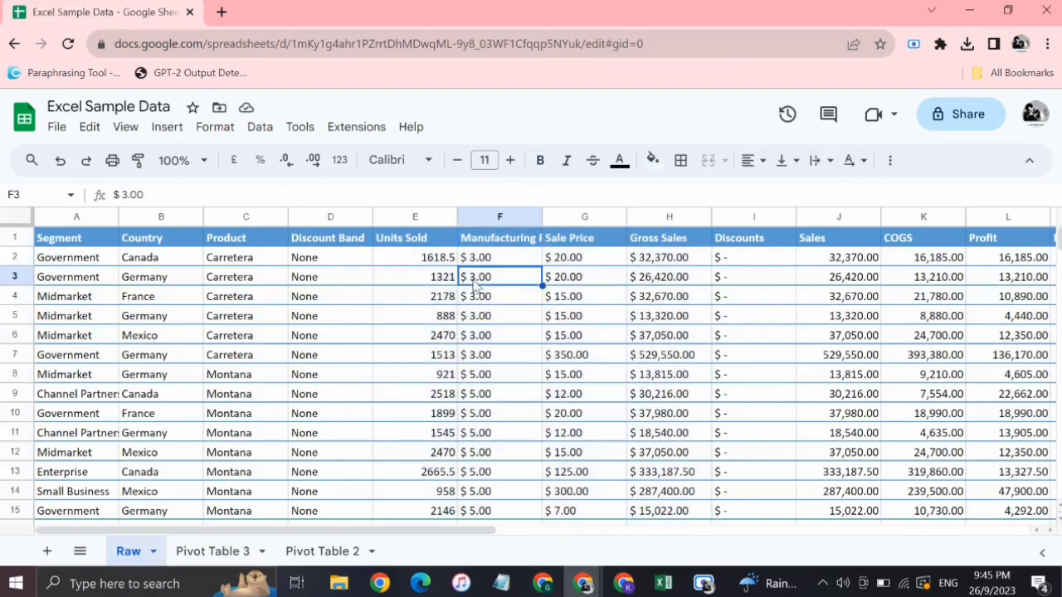
pyautogui.click(836, 255)
pyautogui.click(207, 552)
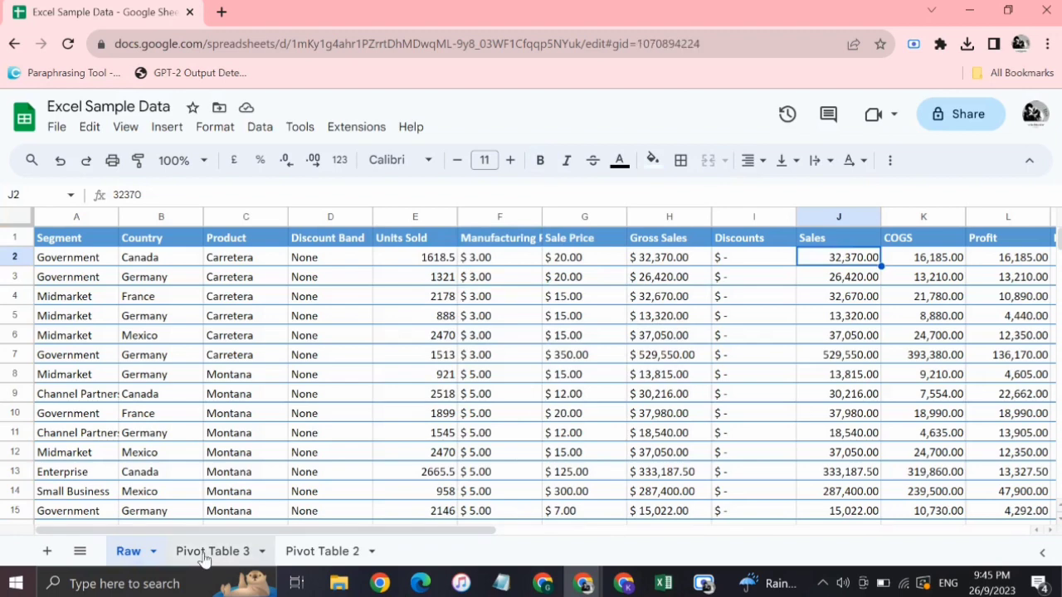
pyautogui.scroll(-1, 724, 467)
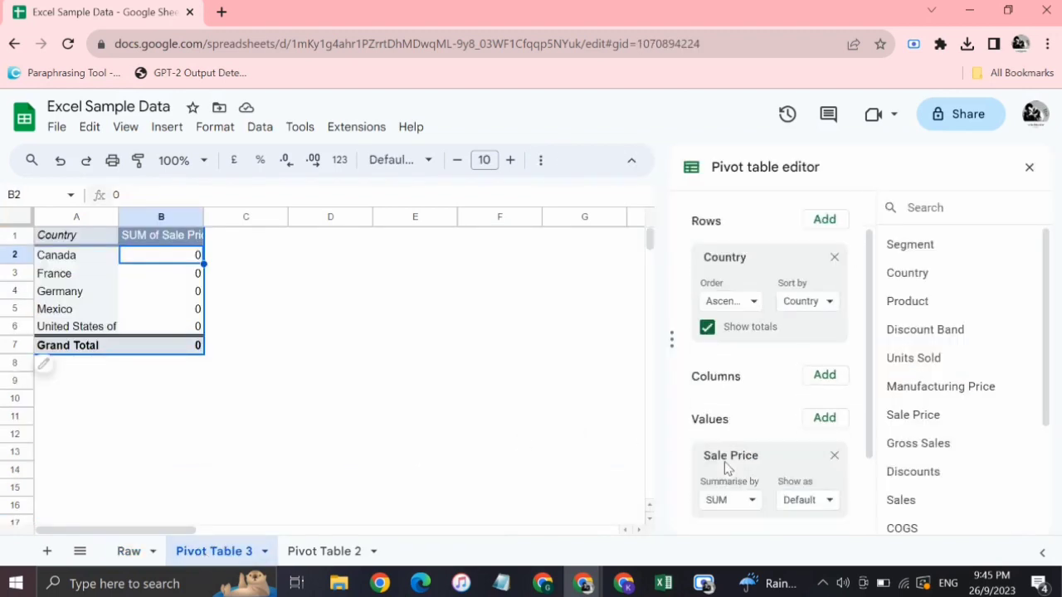
pyautogui.scroll(-1, 724, 467)
pyautogui.click(131, 554)
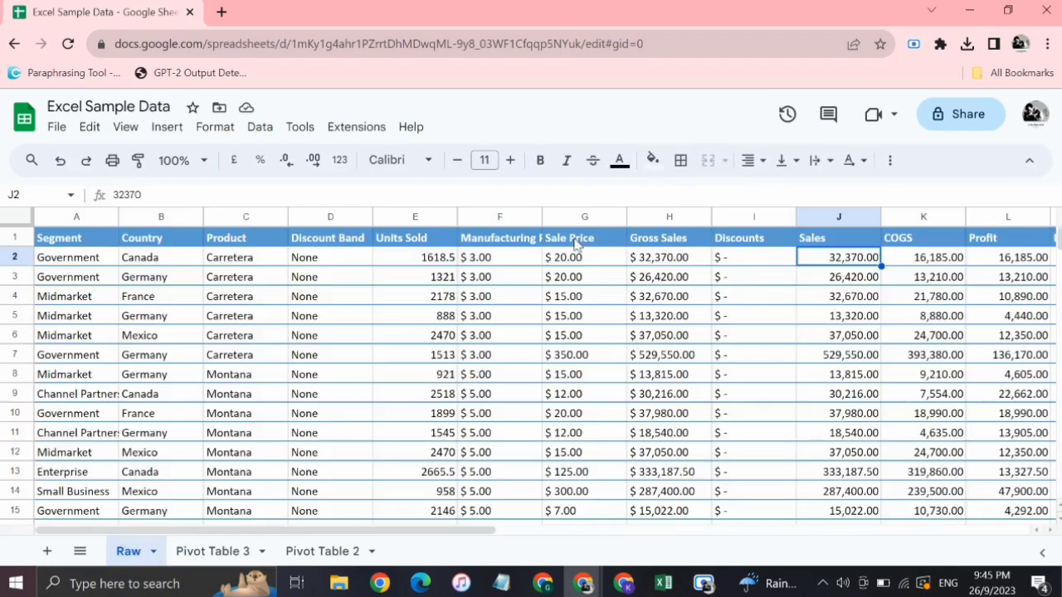
pyautogui.click(576, 243)
pyautogui.click(564, 264)
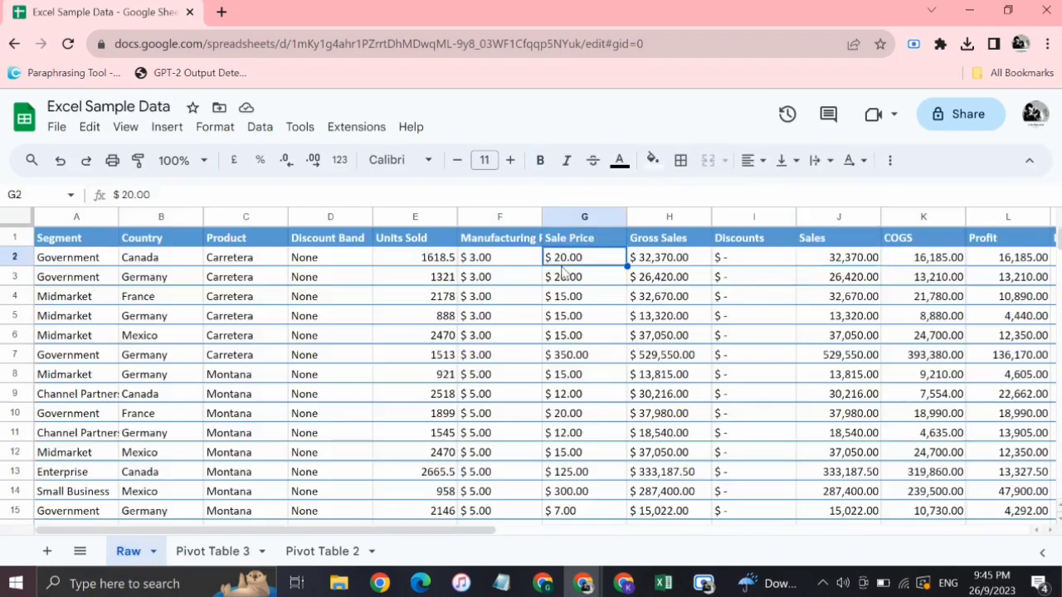
pyautogui.click(220, 552)
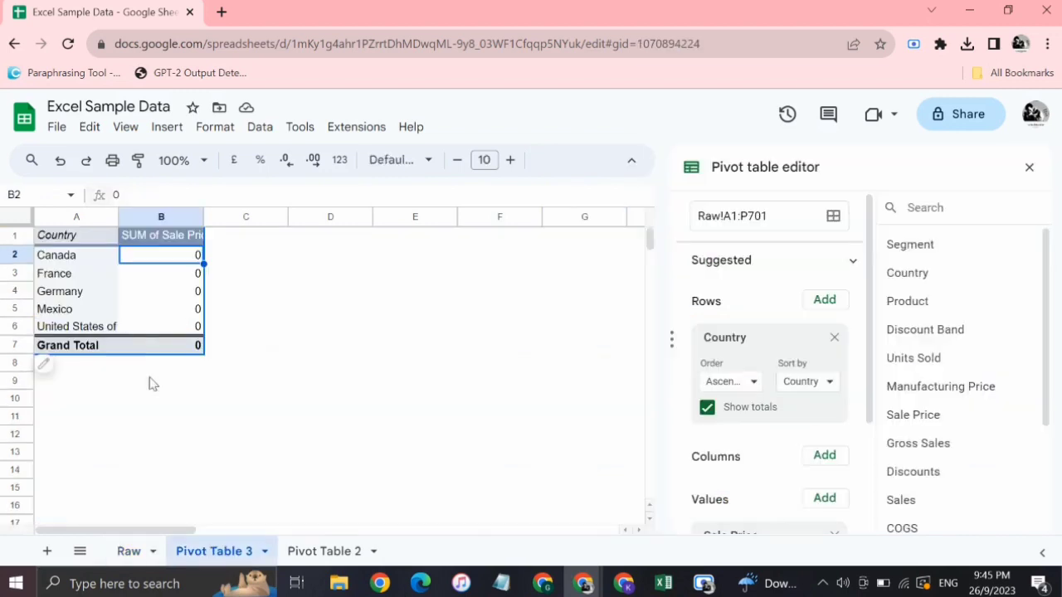
# Try to edit out the dollar sign of the Sale Price in cell G2 of the Raw sheet, and undo the edit.
pyautogui.click(128, 552)
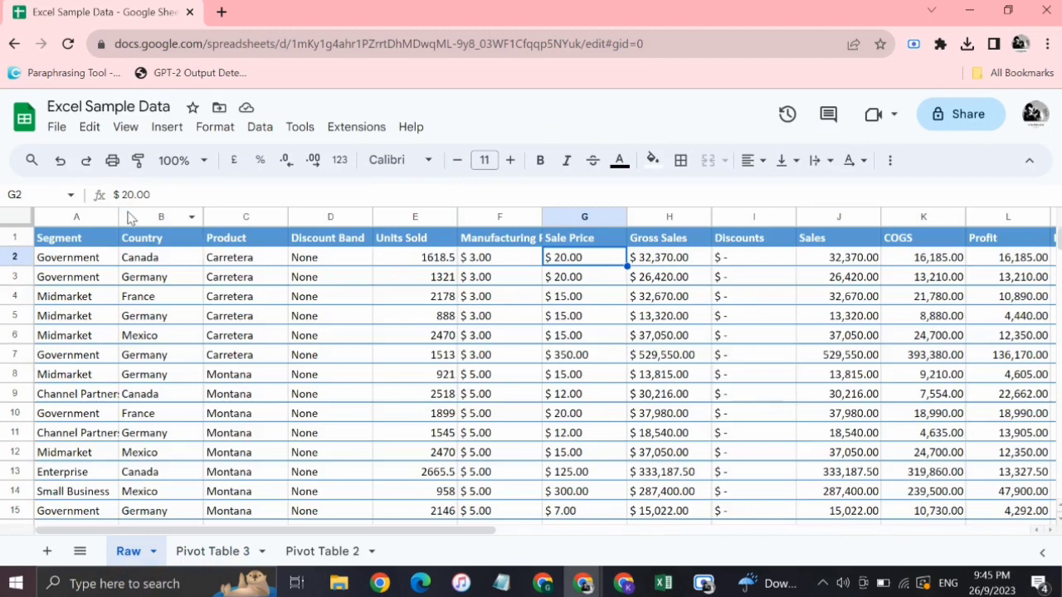
pyautogui.moveTo(123, 199); pyautogui.dragTo(110, 196)
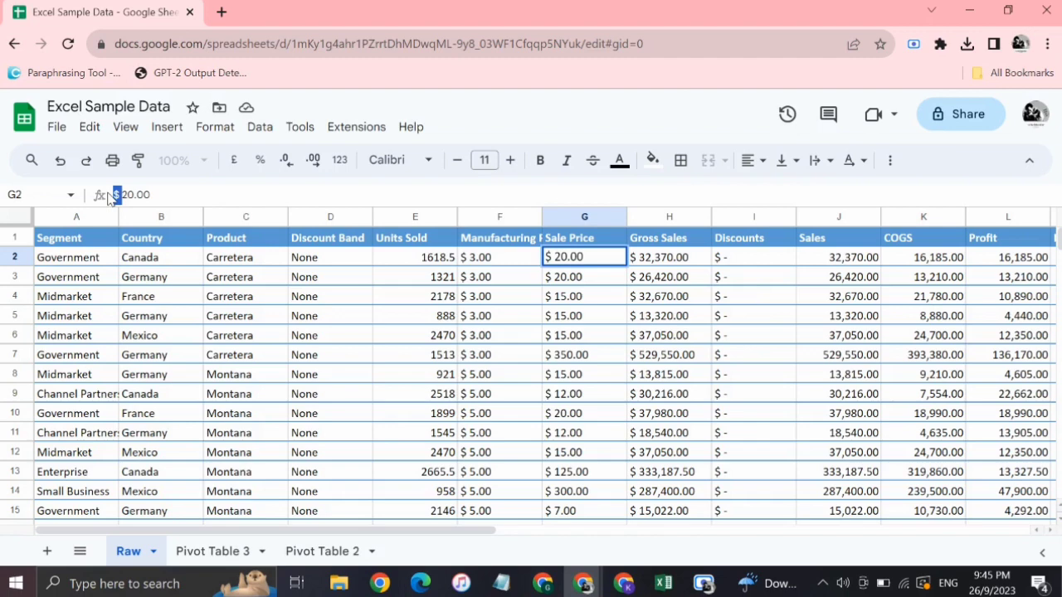
pyautogui.write('w')
pyautogui.hotkey('ctrl', 'z')
# Replace every "$" in the Raw sheet's Sale Price column G with nothing and return to Pivot Table 3.
pyautogui.click(574, 216)
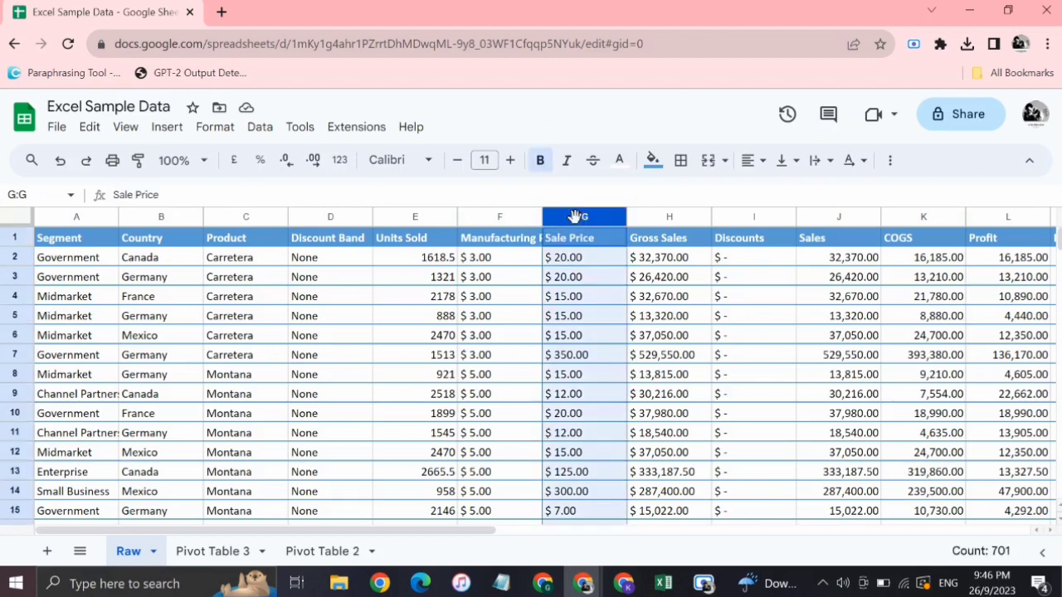
pyautogui.hotkey('ctrl', 'h')
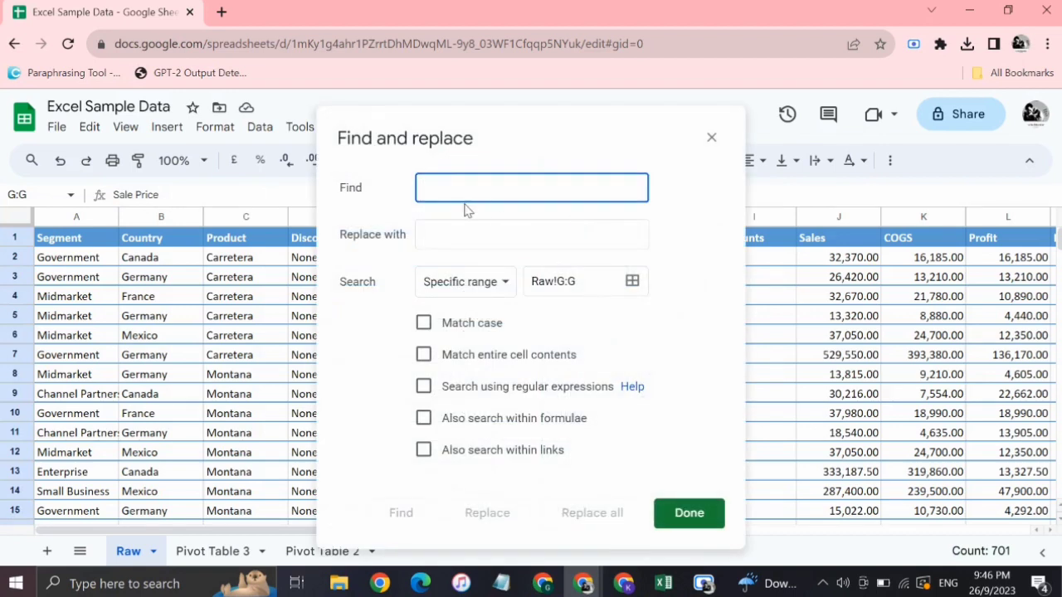
pyautogui.write('$')
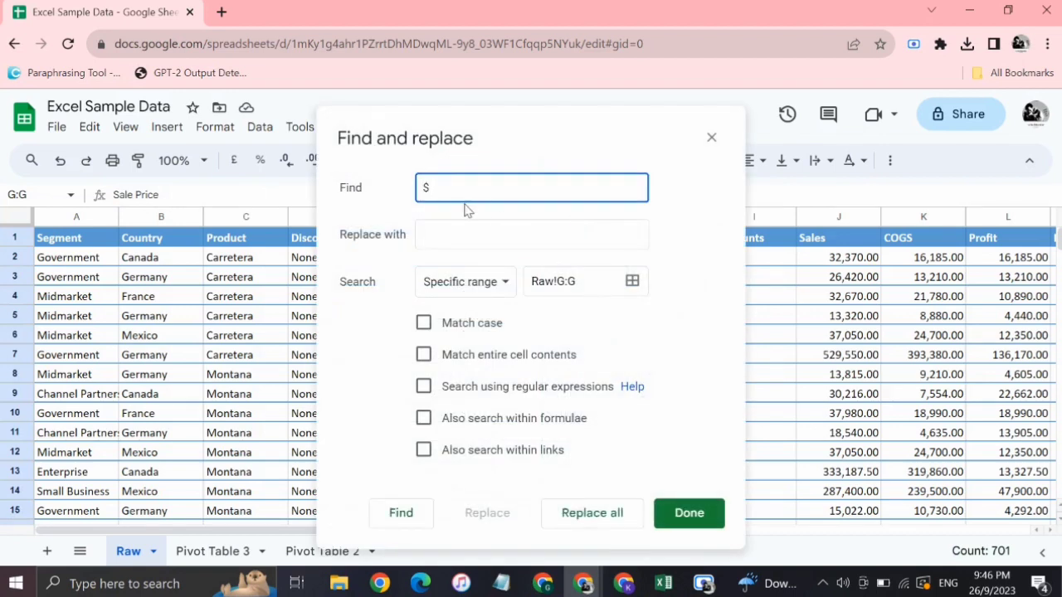
pyautogui.click(590, 521)
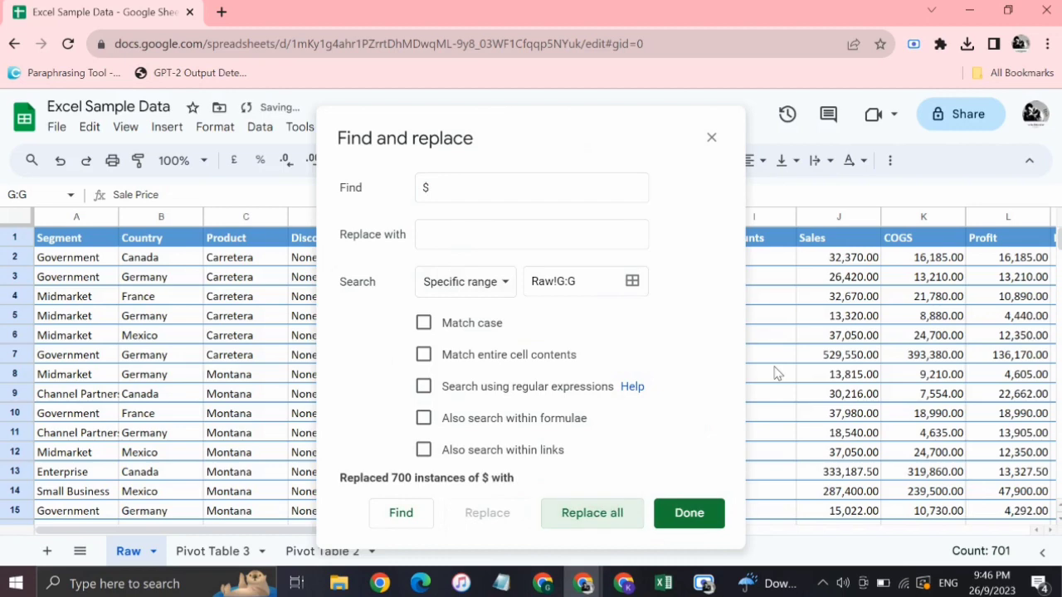
pyautogui.click(687, 512)
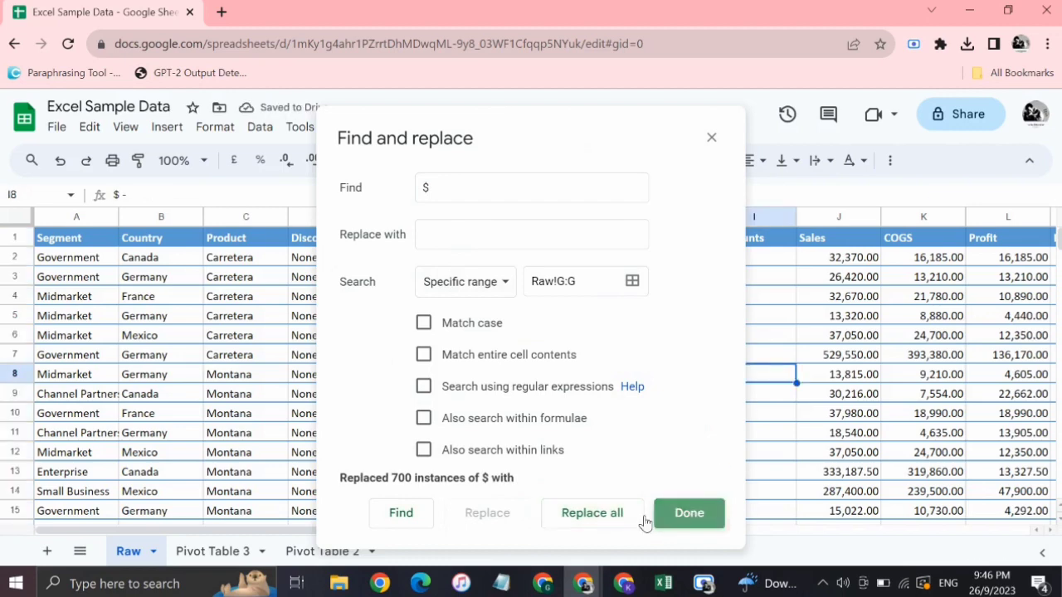
pyautogui.click(205, 560)
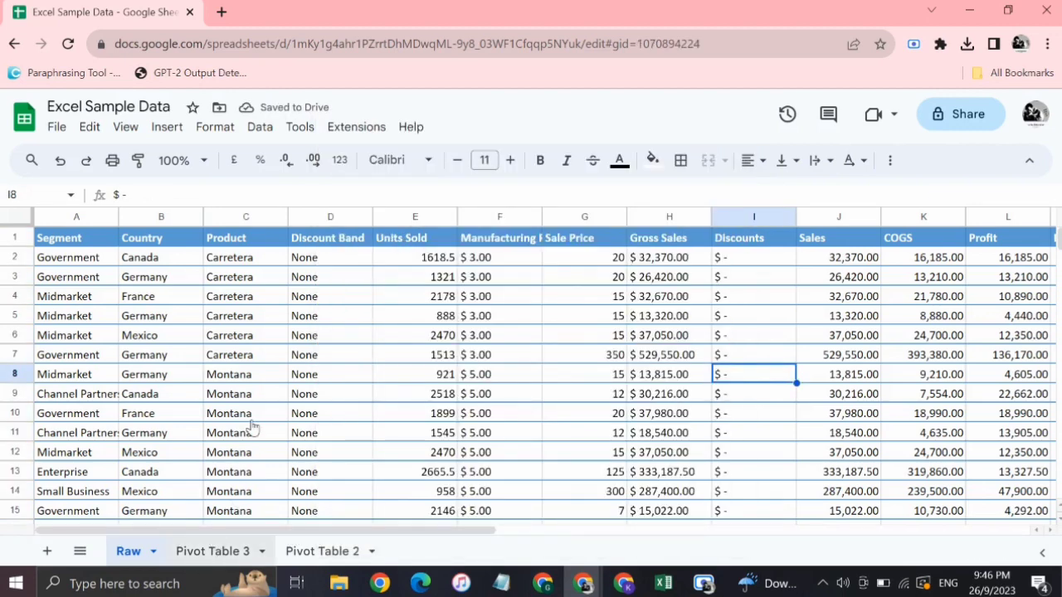
# Open Pivot Table 3 and add Sales as a second value beside Sale Price.
pyautogui.click(205, 553)
pyautogui.click(260, 348)
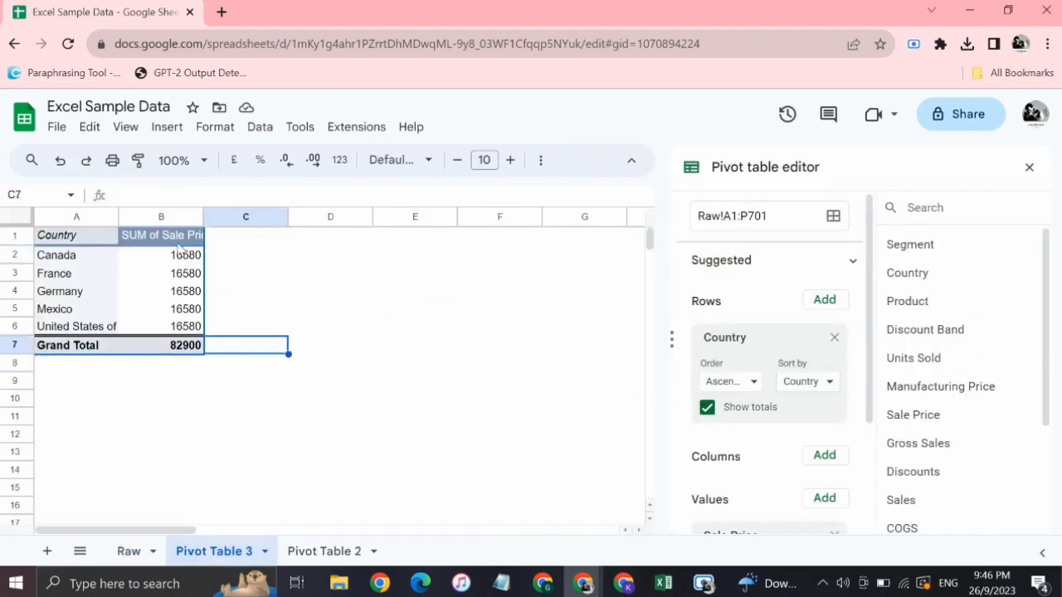
pyautogui.click(176, 259)
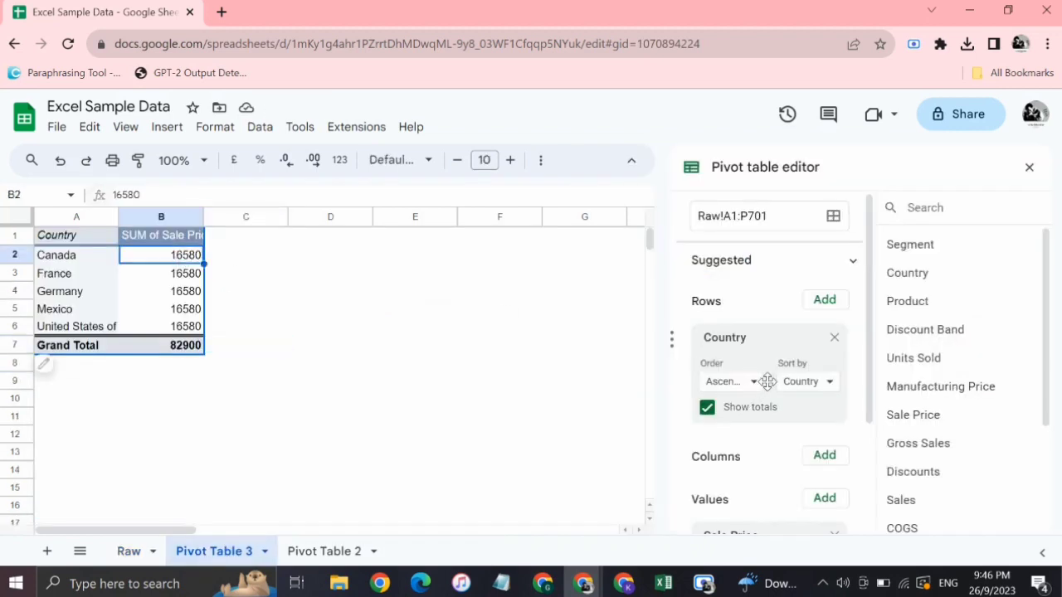
pyautogui.scroll(-1, 767, 381)
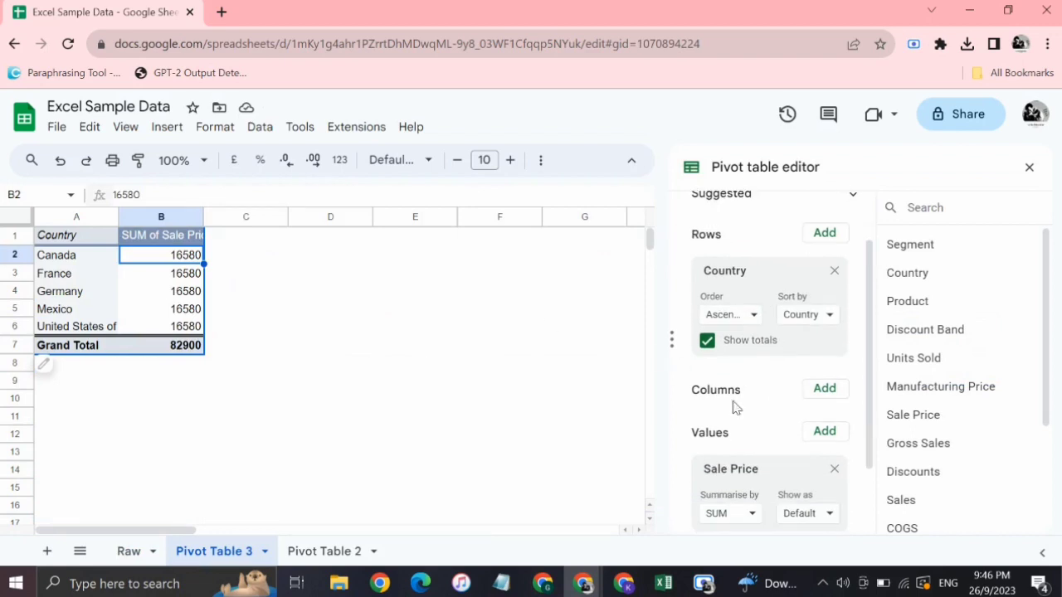
pyautogui.scroll(-1, 739, 414)
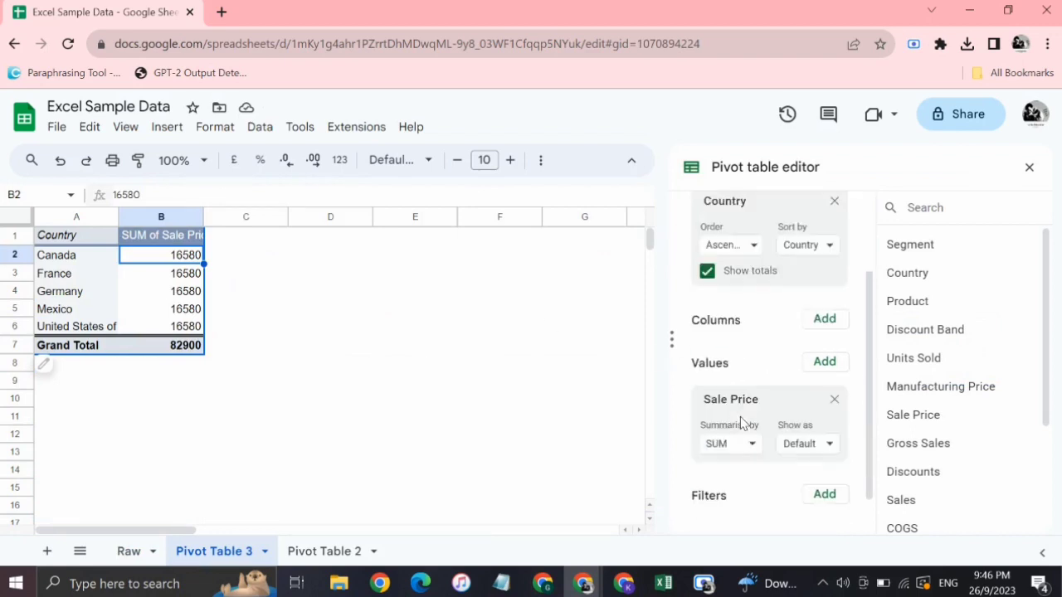
pyautogui.click(829, 348)
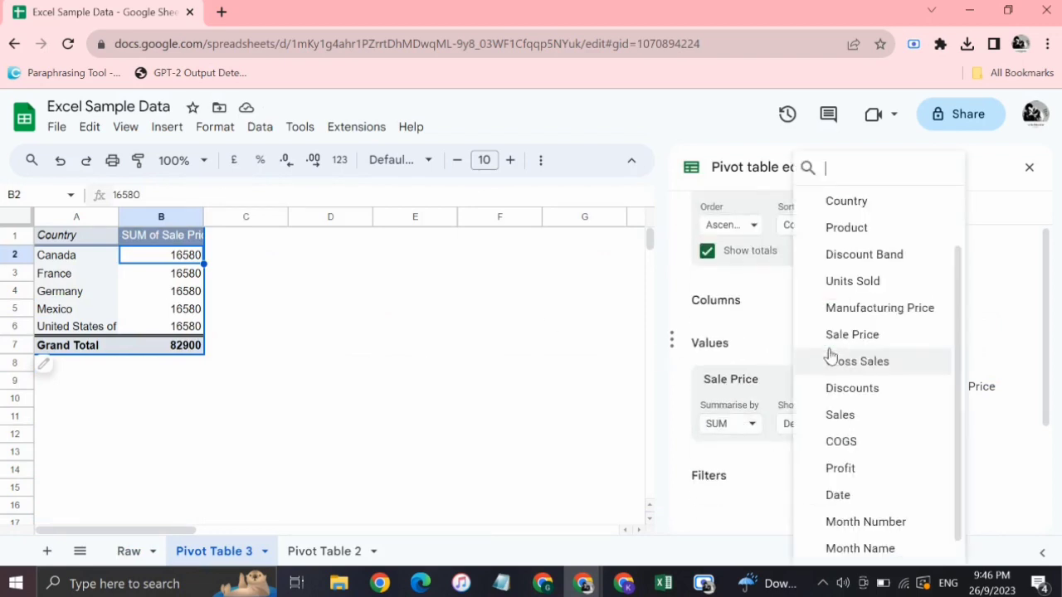
pyautogui.click(836, 417)
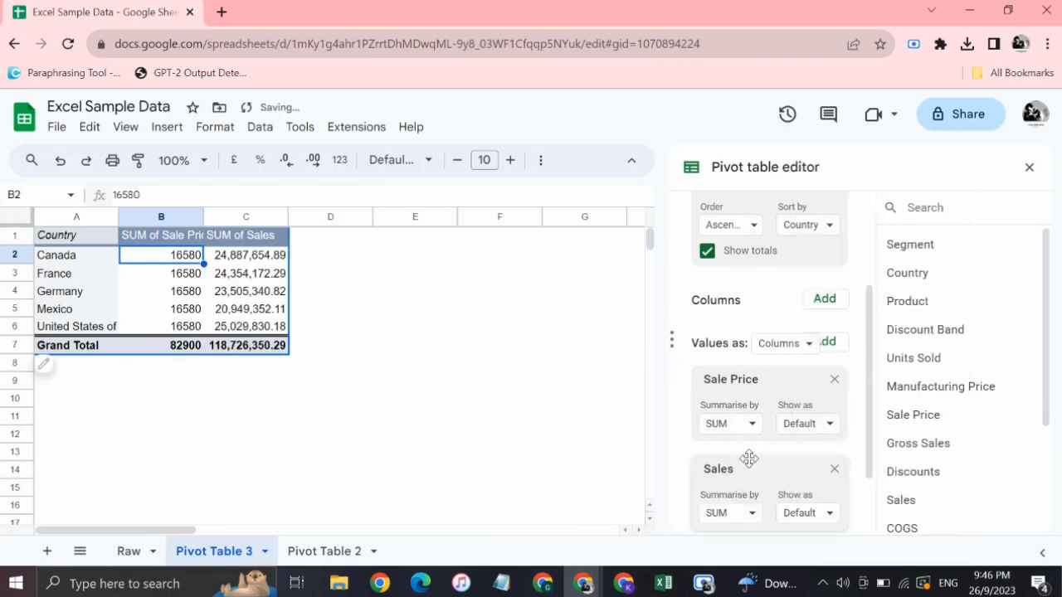
# Add Profit as a further value in Pivot Table 3.
pyautogui.scroll(-1, 746, 457)
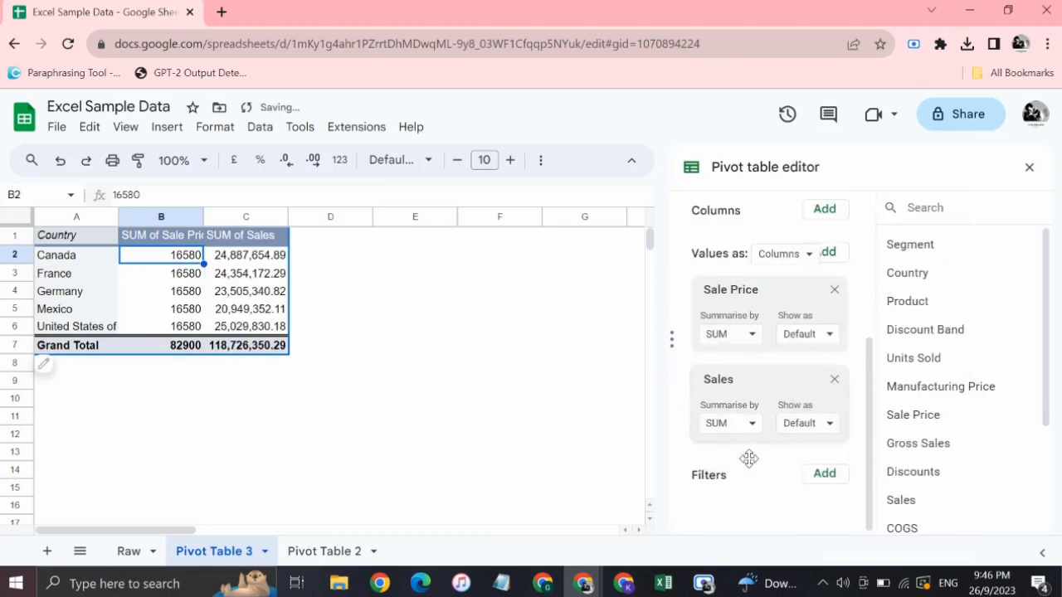
pyautogui.click(829, 254)
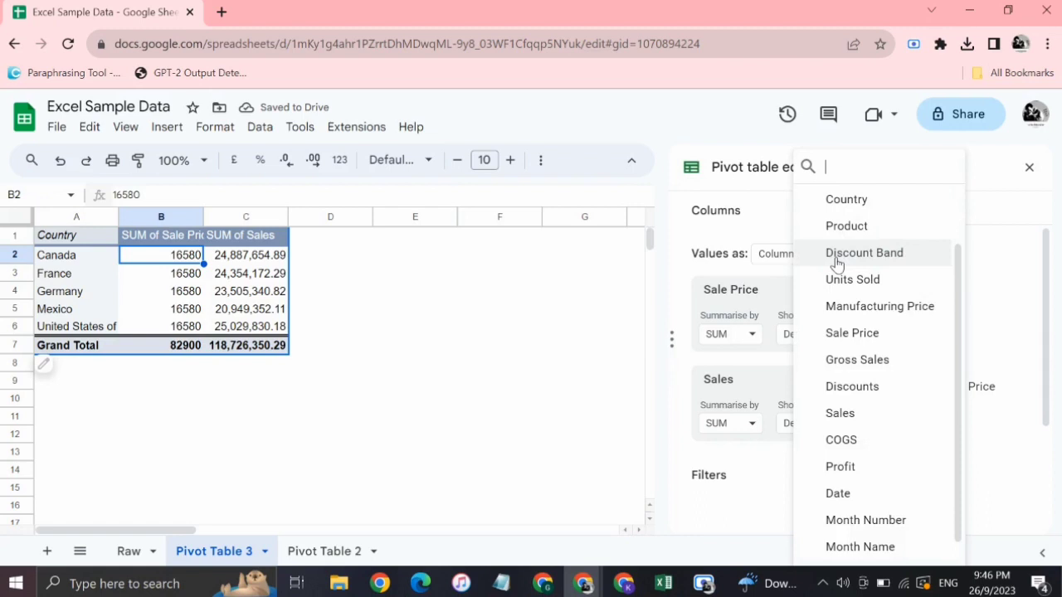
pyautogui.click(841, 467)
pyautogui.click(505, 391)
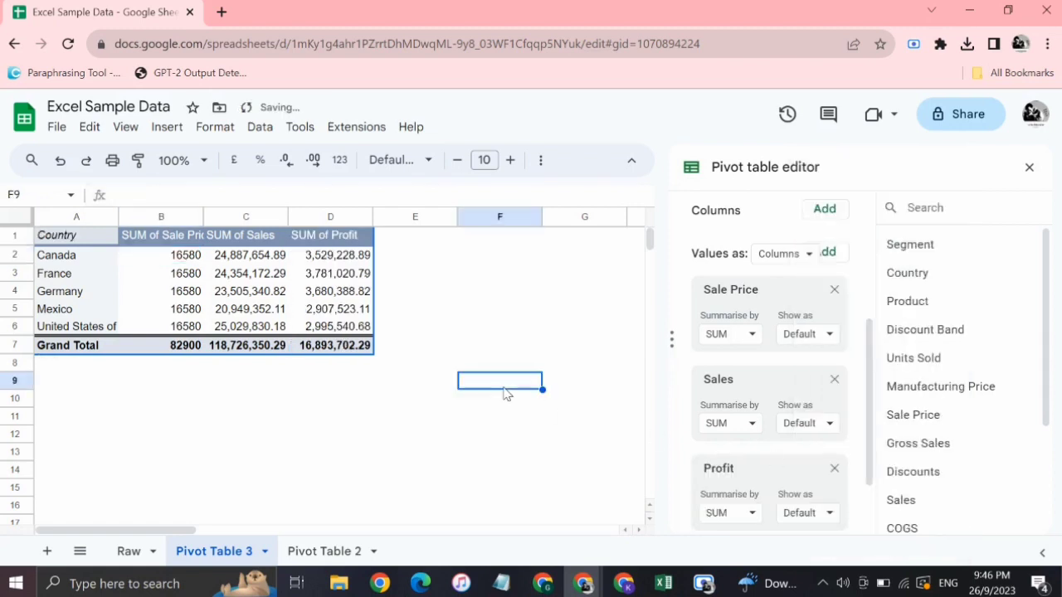
# Add a calculated field to the pivot table's values and clear the default 0 from its formula, leaving only "=".
pyautogui.scroll(-1, 831, 447)
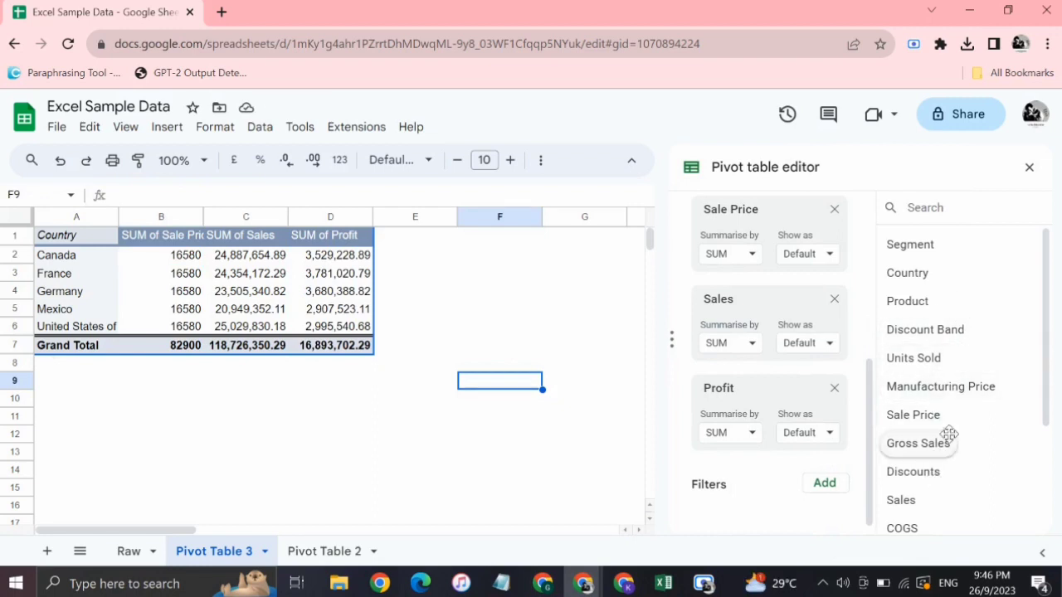
pyautogui.scroll(1, 745, 386)
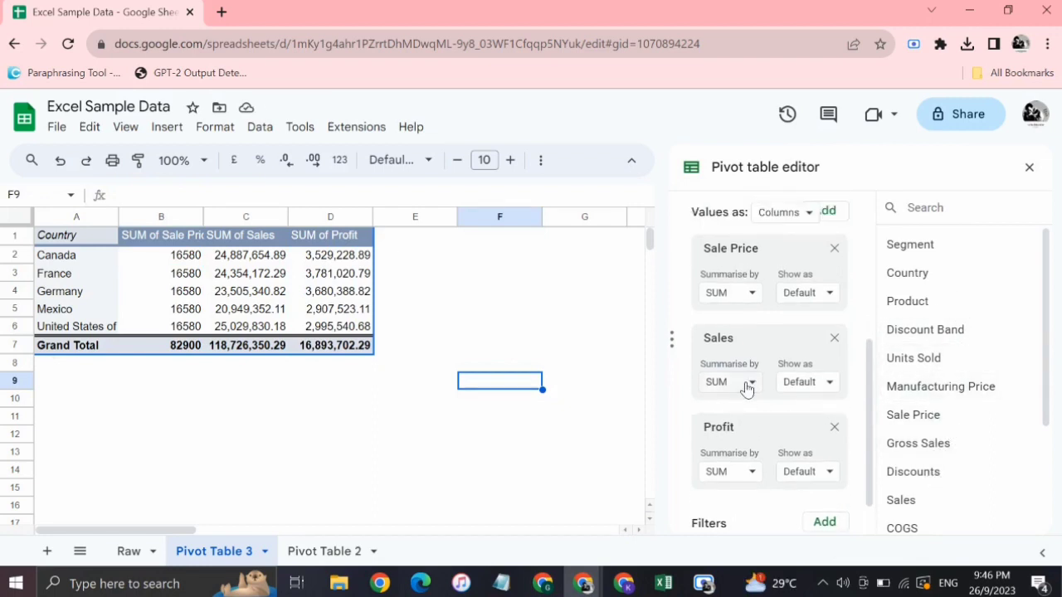
pyautogui.scroll(1, 745, 388)
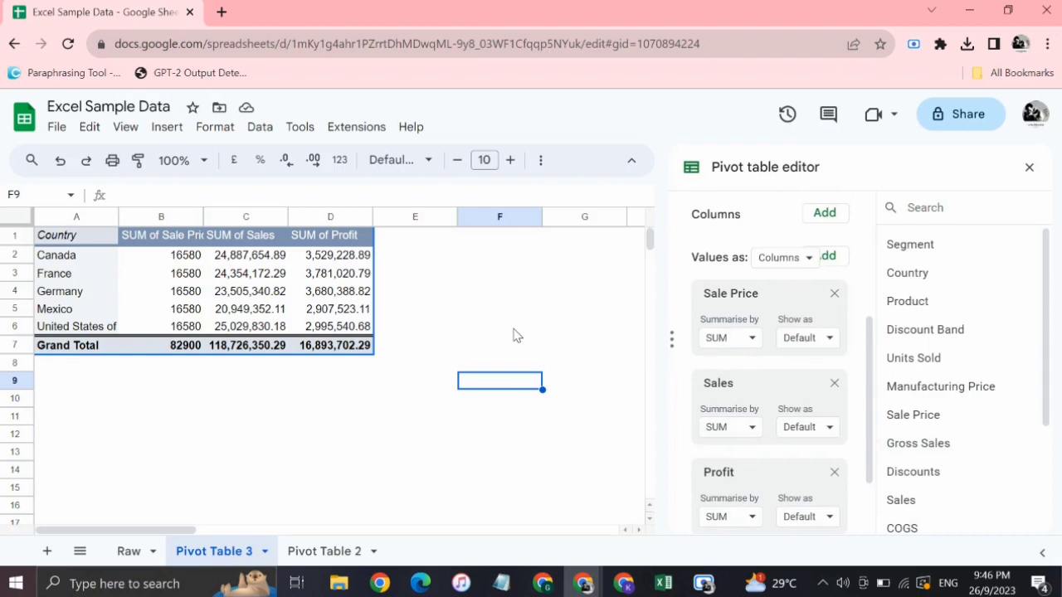
pyautogui.click(342, 239)
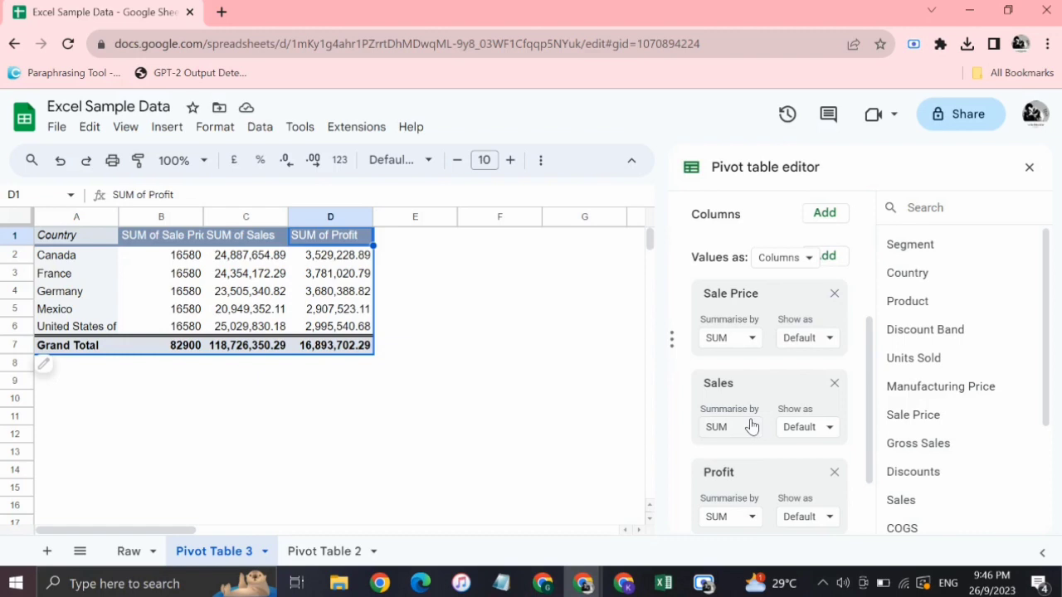
pyautogui.scroll(-2, 750, 425)
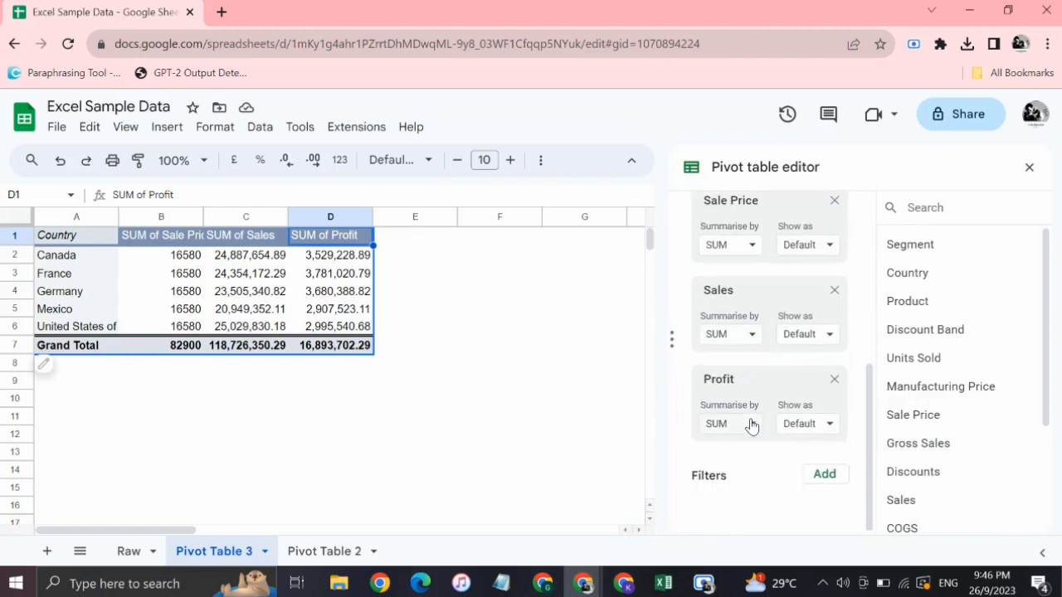
pyautogui.scroll(2, 751, 423)
pyautogui.scroll(1, 827, 339)
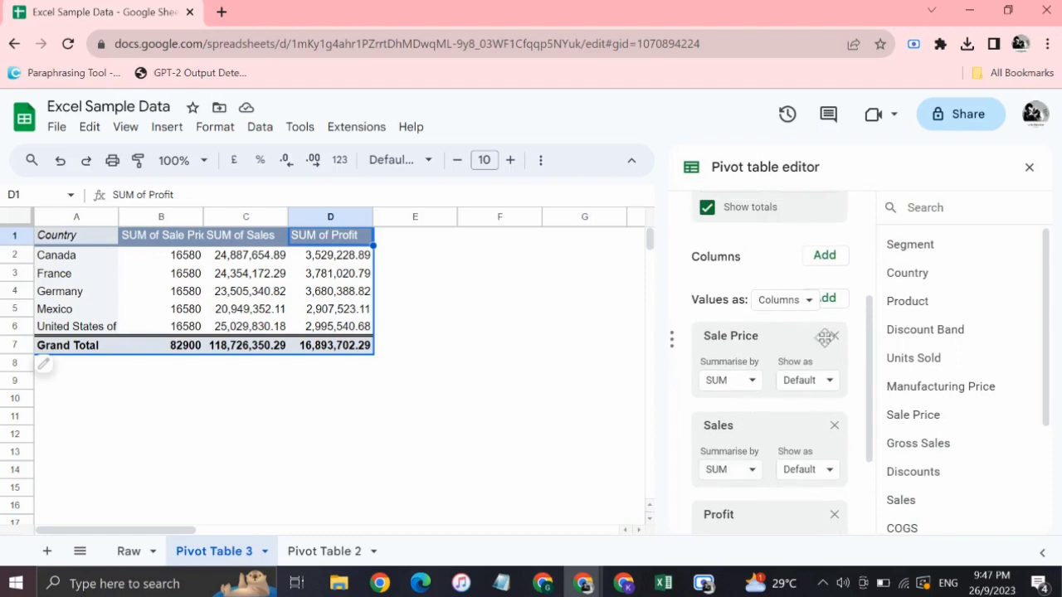
pyautogui.click(829, 300)
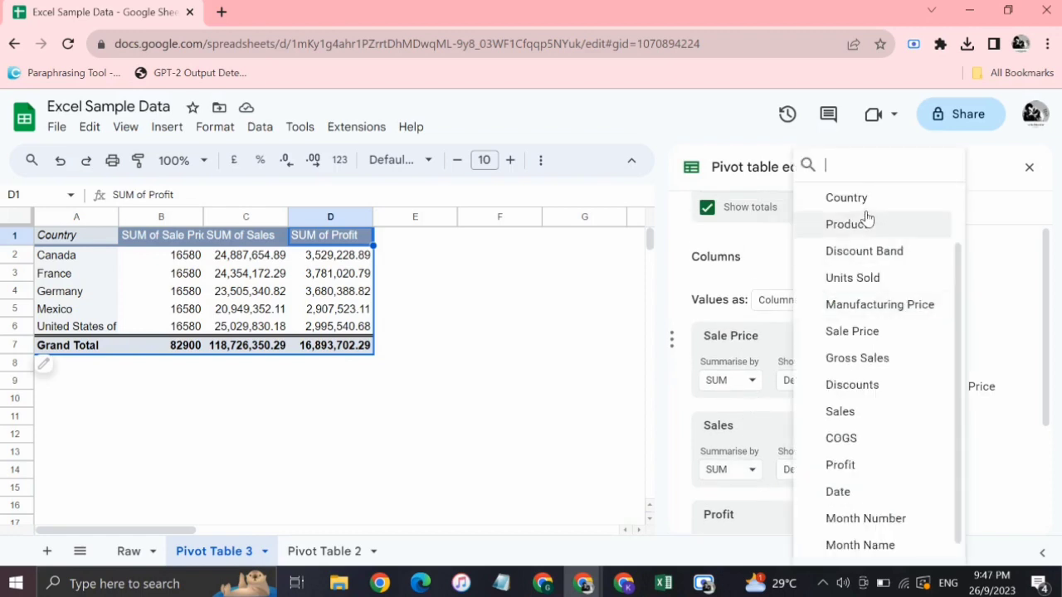
pyautogui.scroll(2, 867, 218)
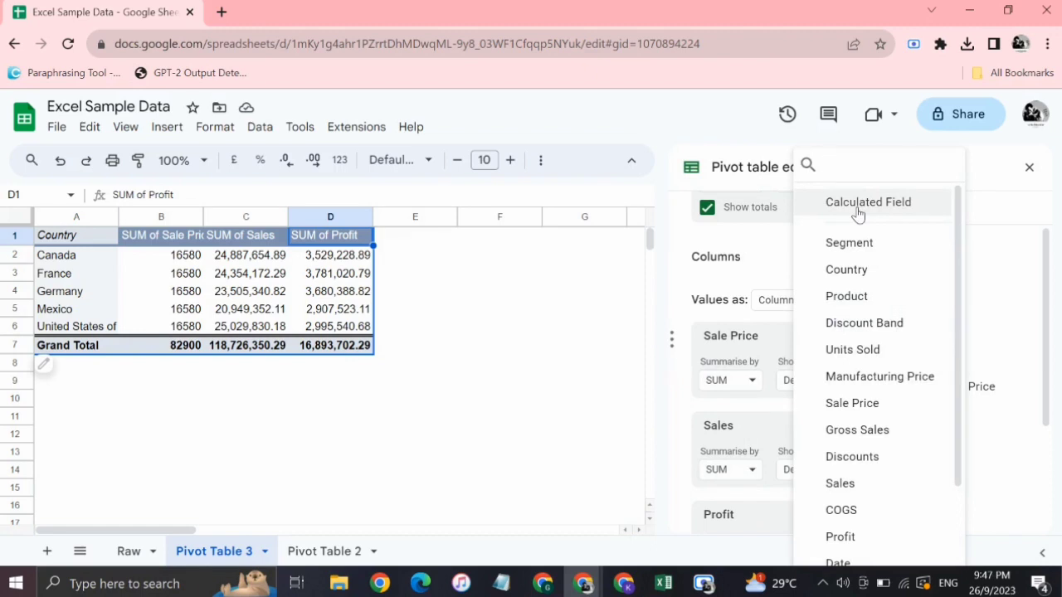
pyautogui.click(858, 209)
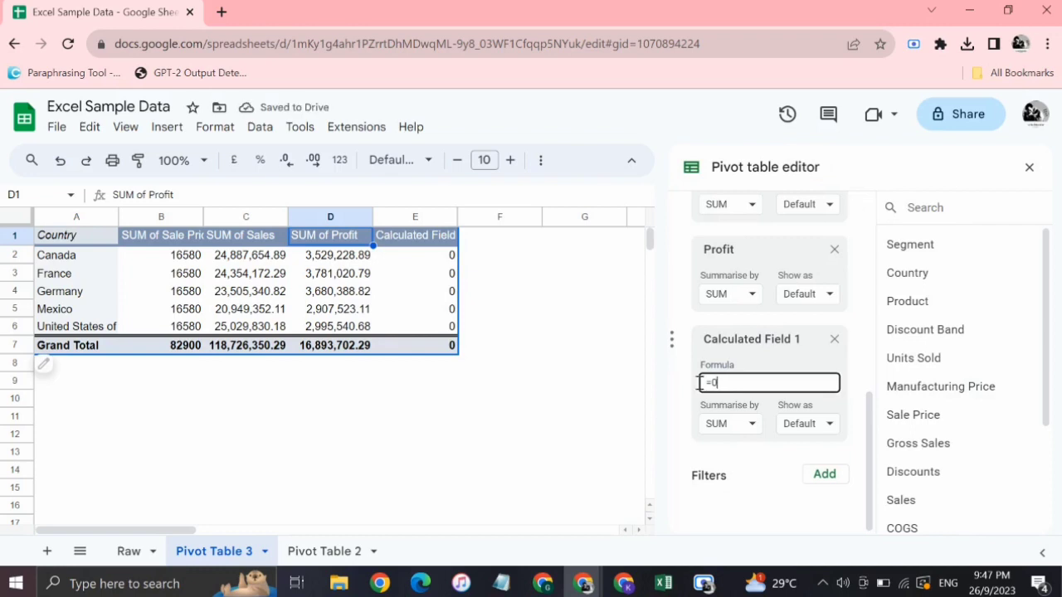
pyautogui.press('BackSpace')
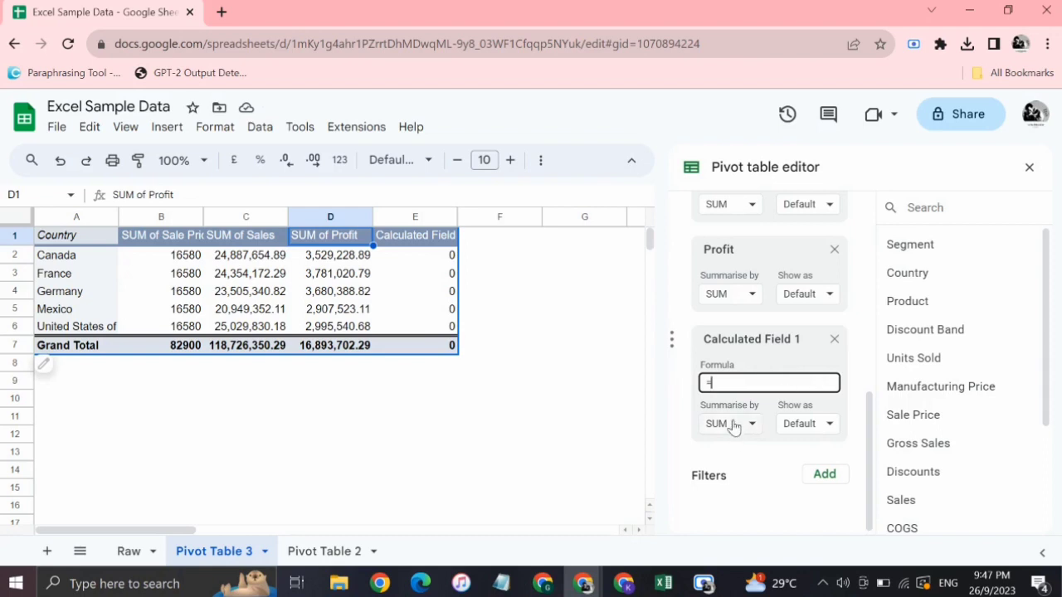
pyautogui.press('Return')
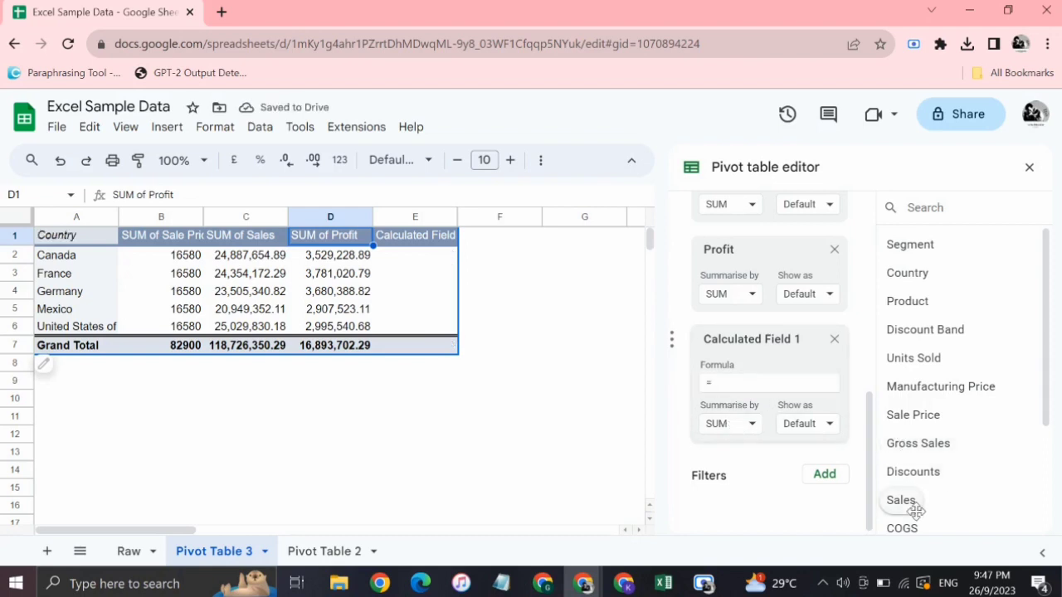
# Set the calculated field's formula to =sum(Profit)-sum(Sales) and select Canada's result in cell E2.
pyautogui.scroll(-3, 912, 506)
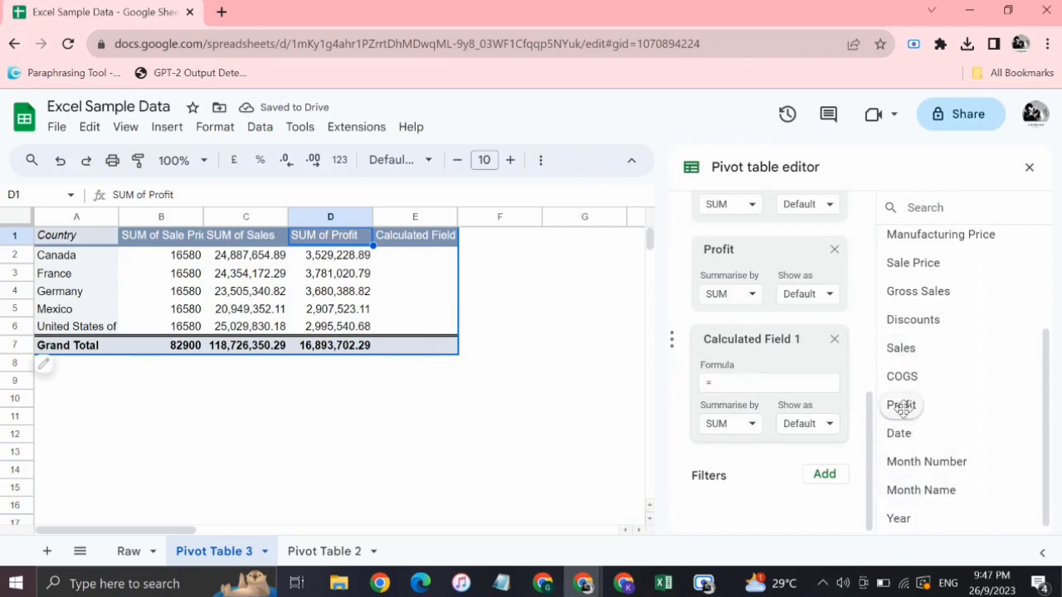
pyautogui.click(730, 381)
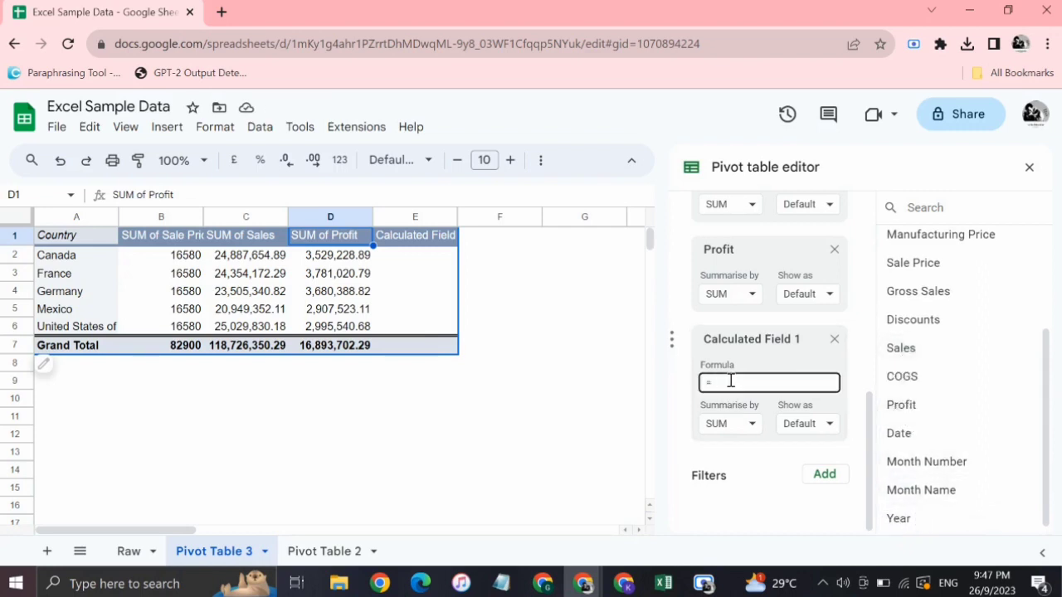
pyautogui.write('sum')
pyautogui.write('(pri')
pyautogui.write('fi')
pyautogui.write('t)-sum')
pyautogui.write('(sales')
pyautogui.click(545, 327)
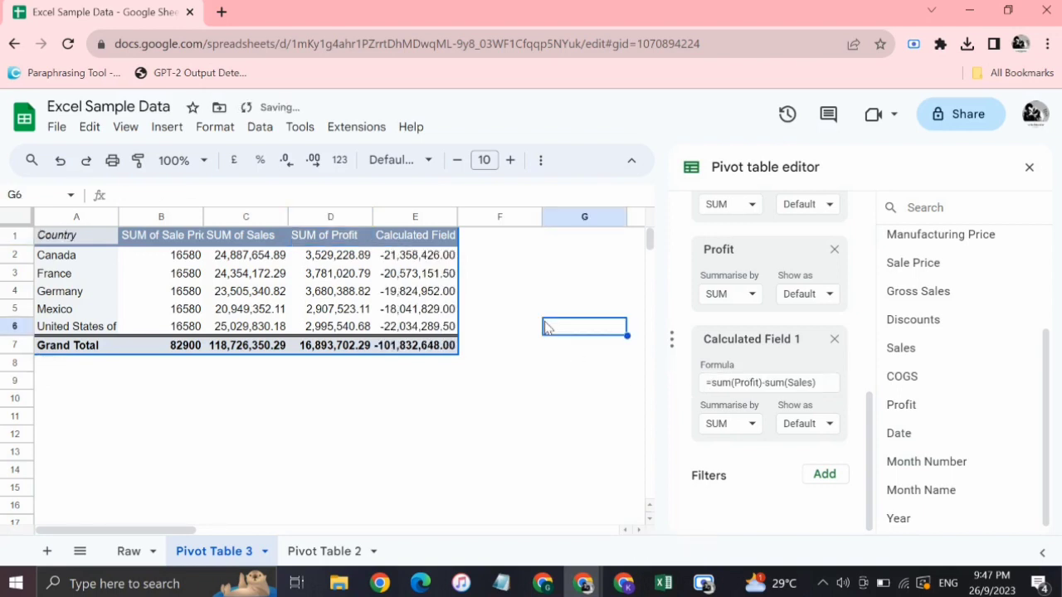
pyautogui.click(419, 259)
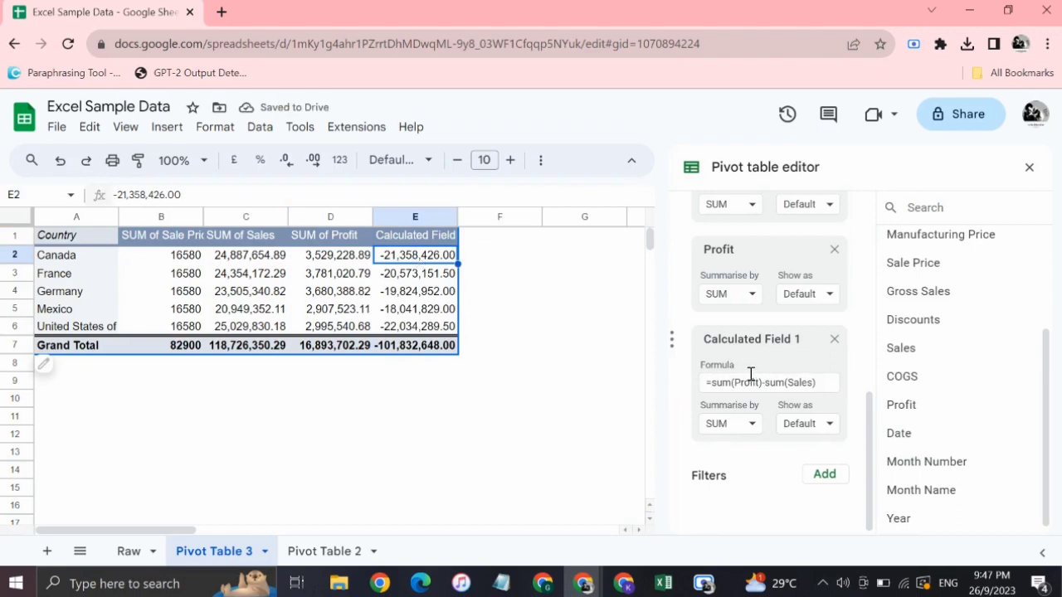
# Reverse the calculated field's subtraction so that its formula is =sum(Sales)-sum(Profit).
pyautogui.moveTo(763, 381); pyautogui.dragTo(711, 384)
pyautogui.press('BackSpace')
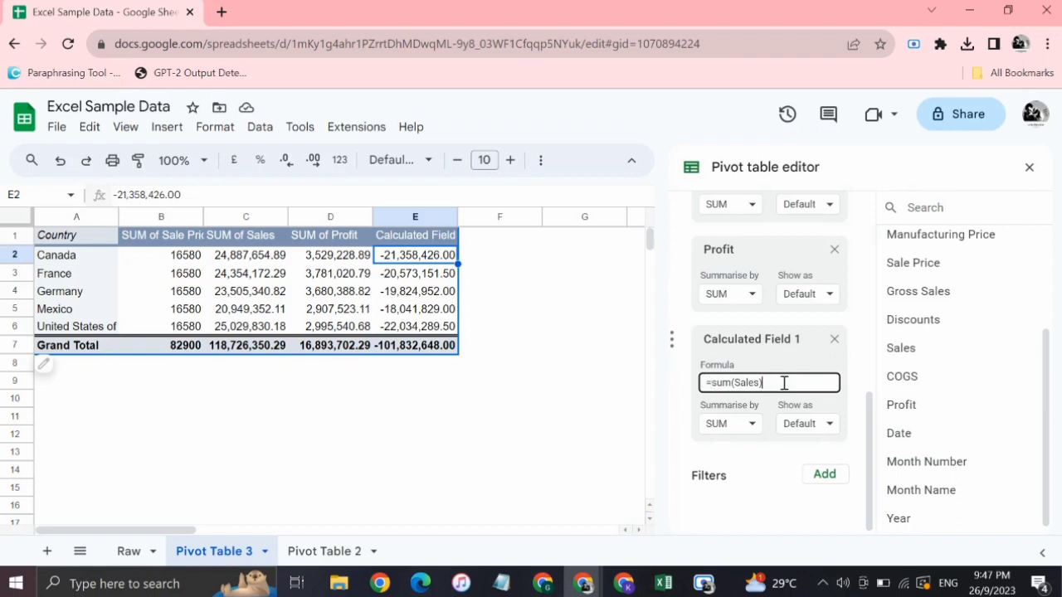
pyautogui.write('-sum(Profit)')
pyautogui.click(665, 387)
pyautogui.click(490, 328)
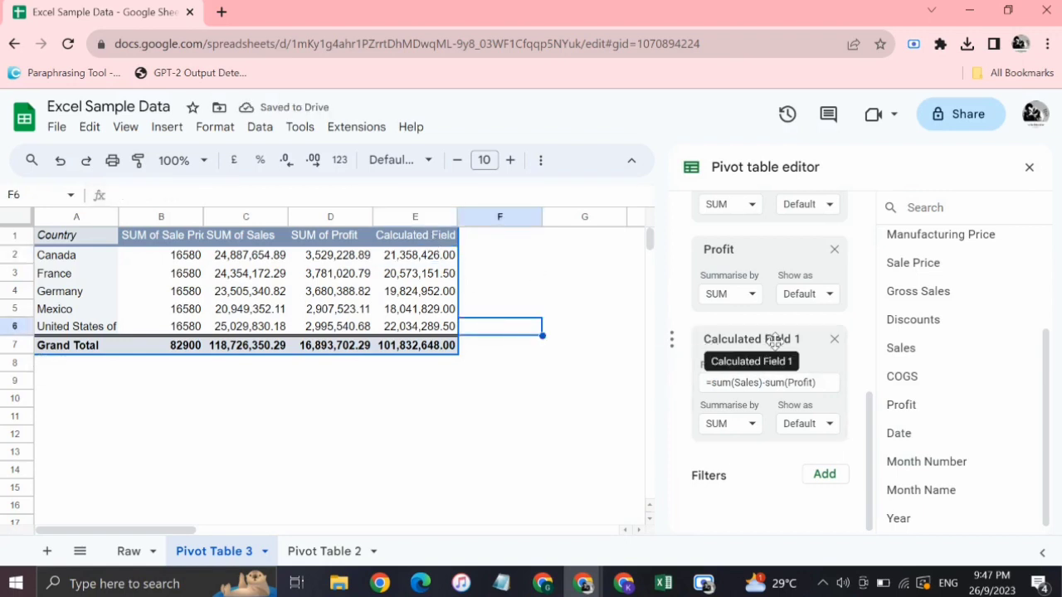
# Rename the calculated field's header in cell E1 as "Sales - profit".
pyautogui.click(406, 236)
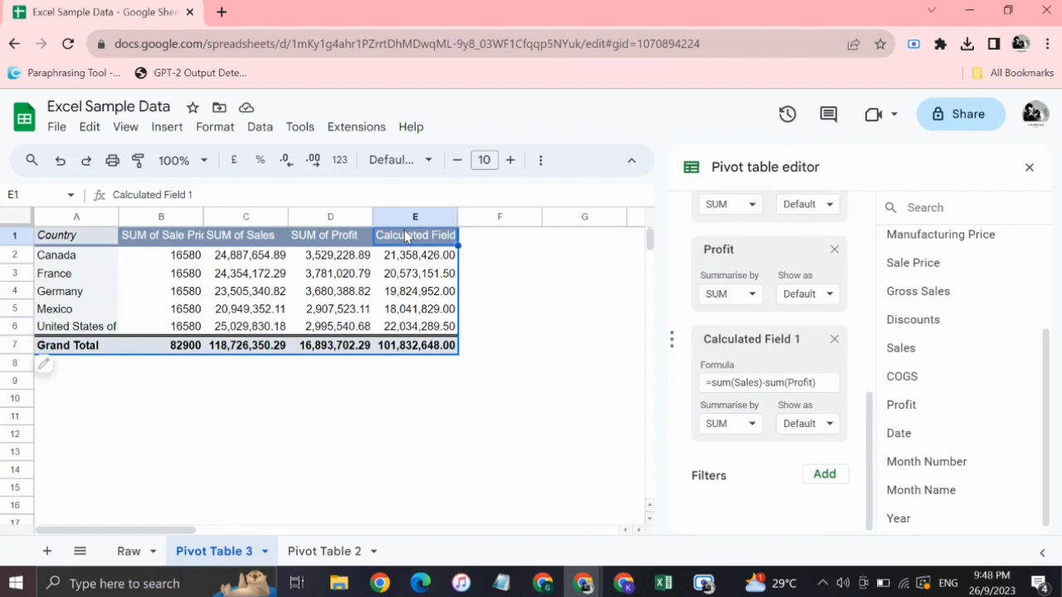
pyautogui.write('Sales - pro')
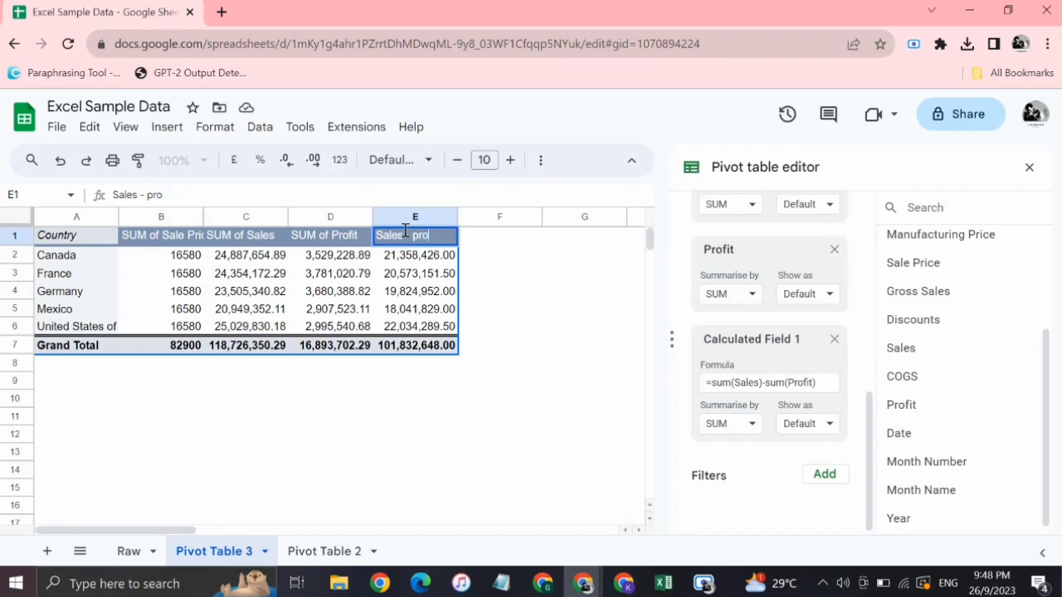
pyautogui.write('it')
pyautogui.click(586, 366)
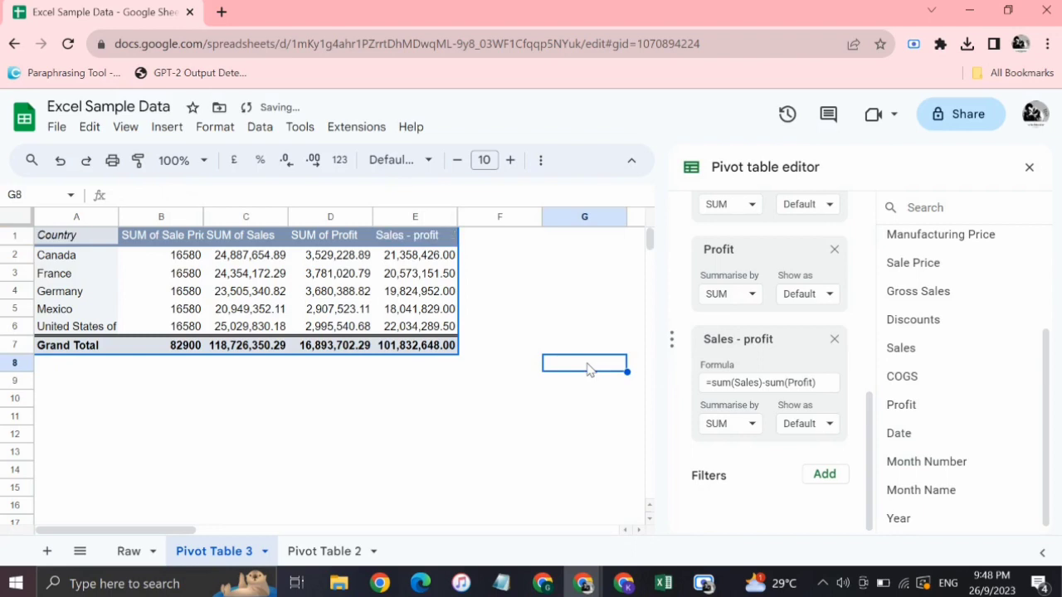
pyautogui.click(500, 330)
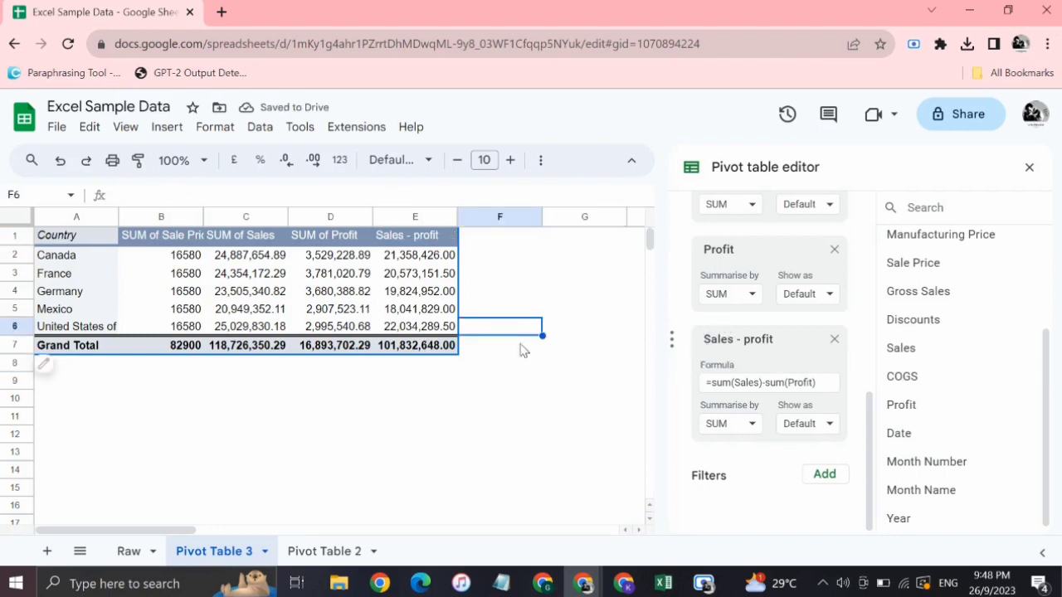
# Replace the minus sign in the "Sales - profit" formula with a division, giving =sum(Sales)/sum(Profit).
pyautogui.click(768, 383)
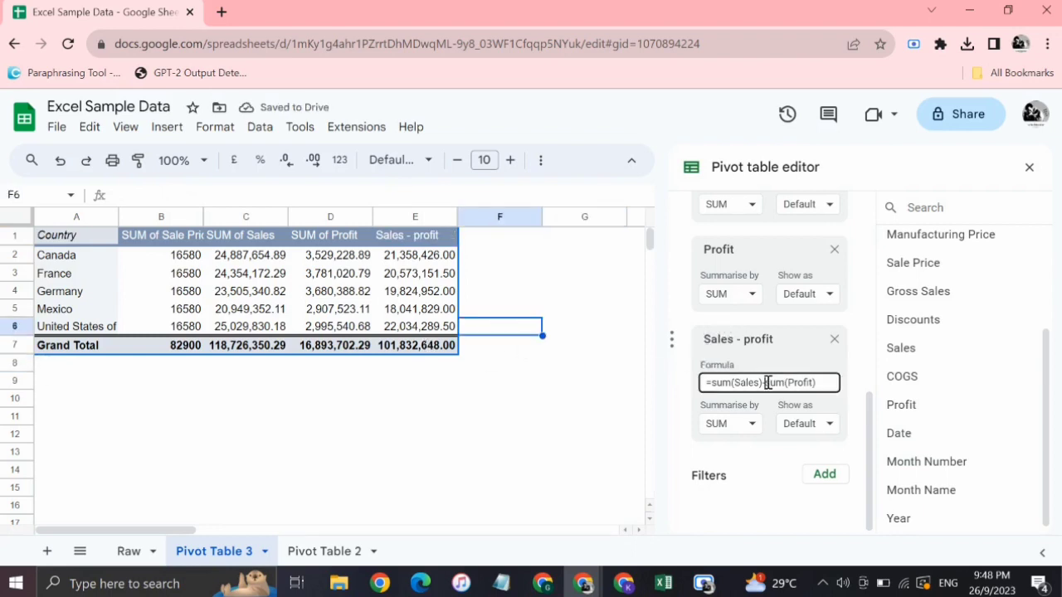
pyautogui.press('BackSpace')
pyautogui.write('/')
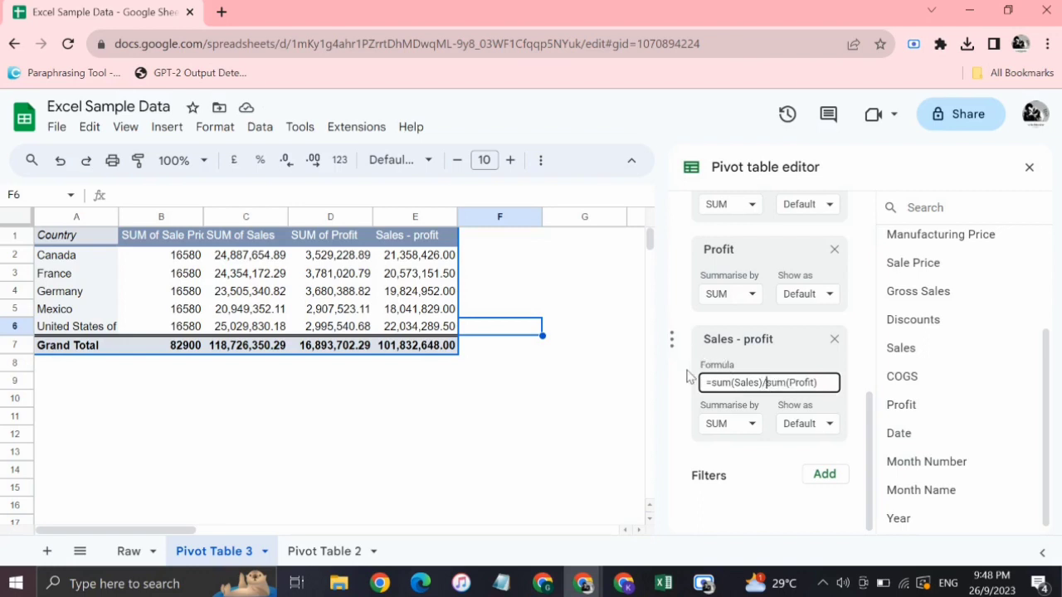
pyautogui.press('Return')
pyautogui.click(537, 349)
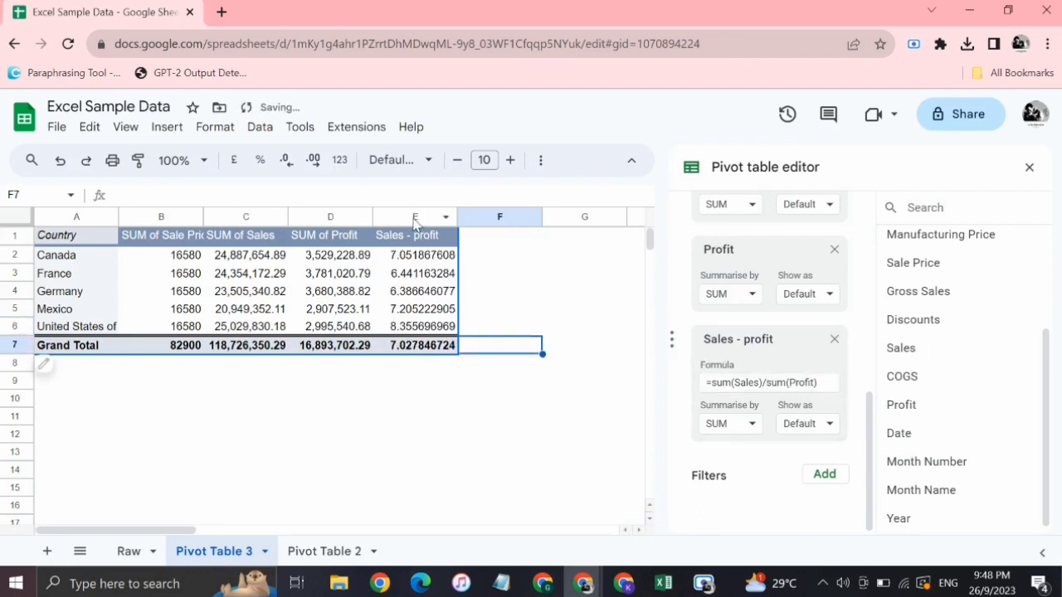
# Format the whole "Sales - profit" column E as percentages.
pyautogui.click(416, 218)
pyautogui.click(261, 162)
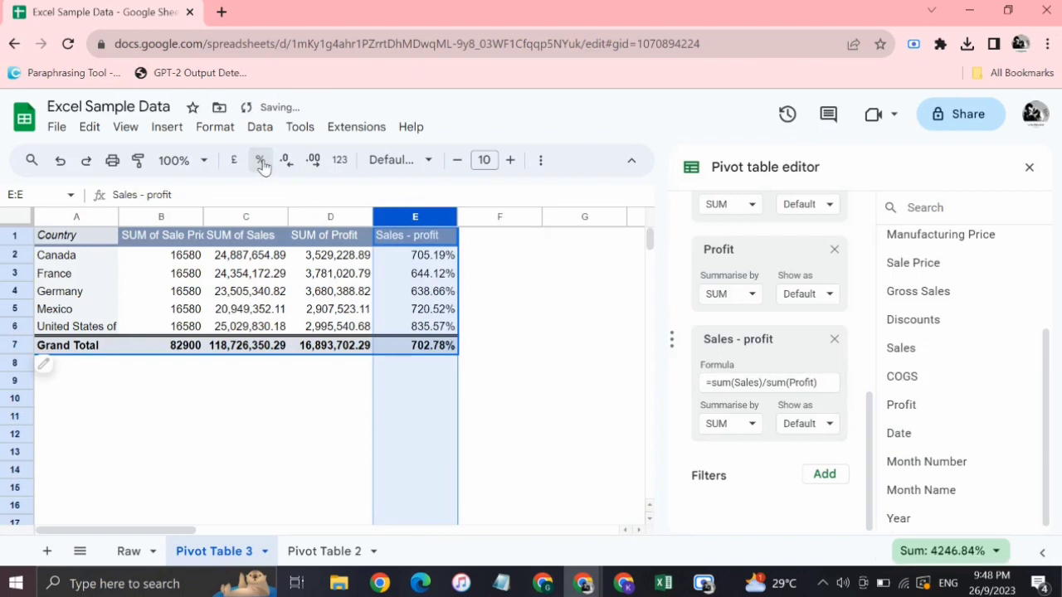
pyautogui.click(567, 332)
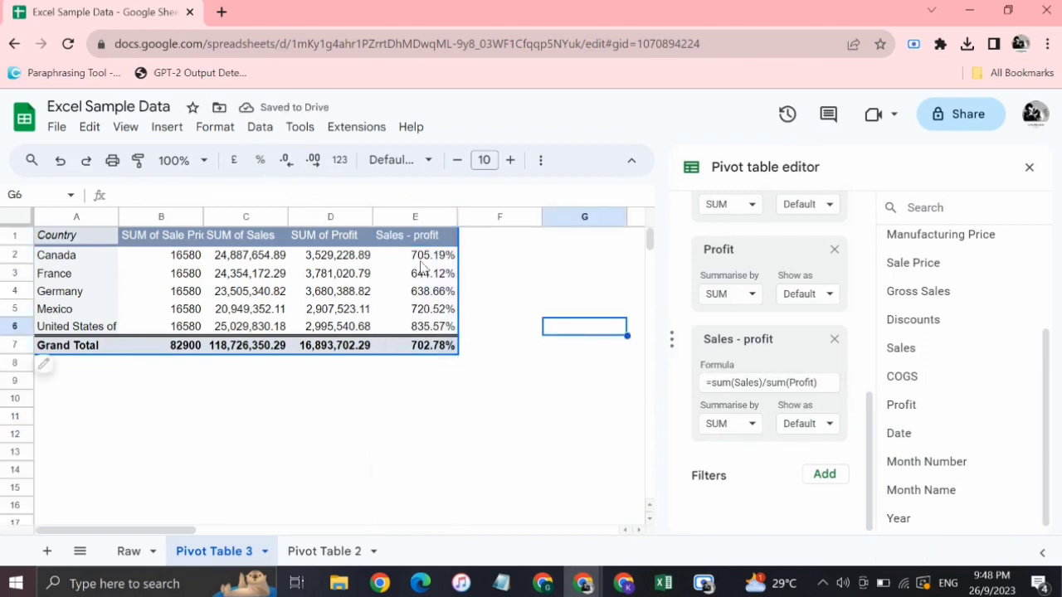
pyautogui.click(386, 262)
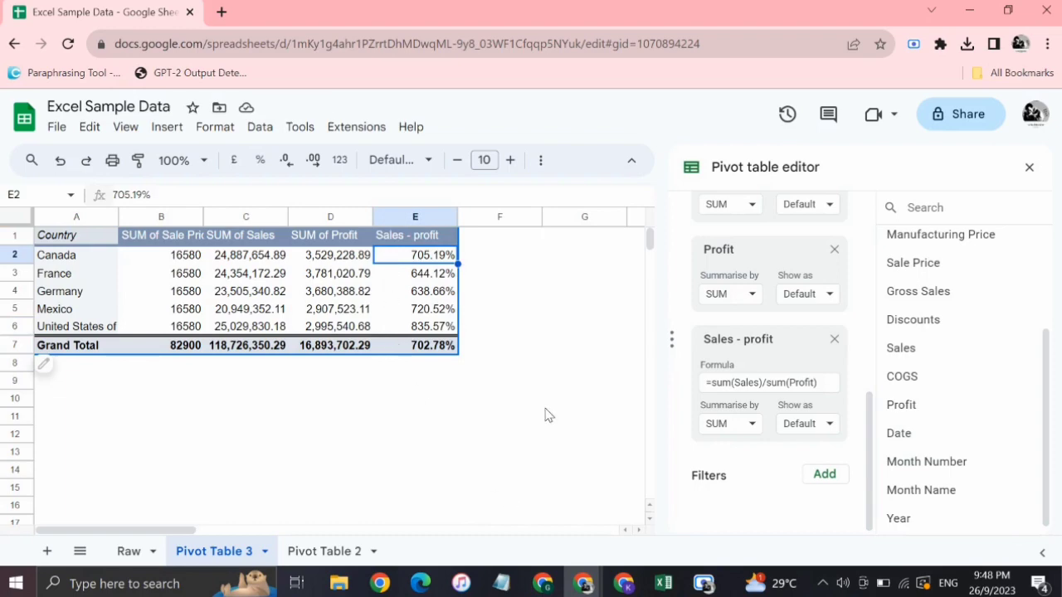
pyautogui.click(704, 583)
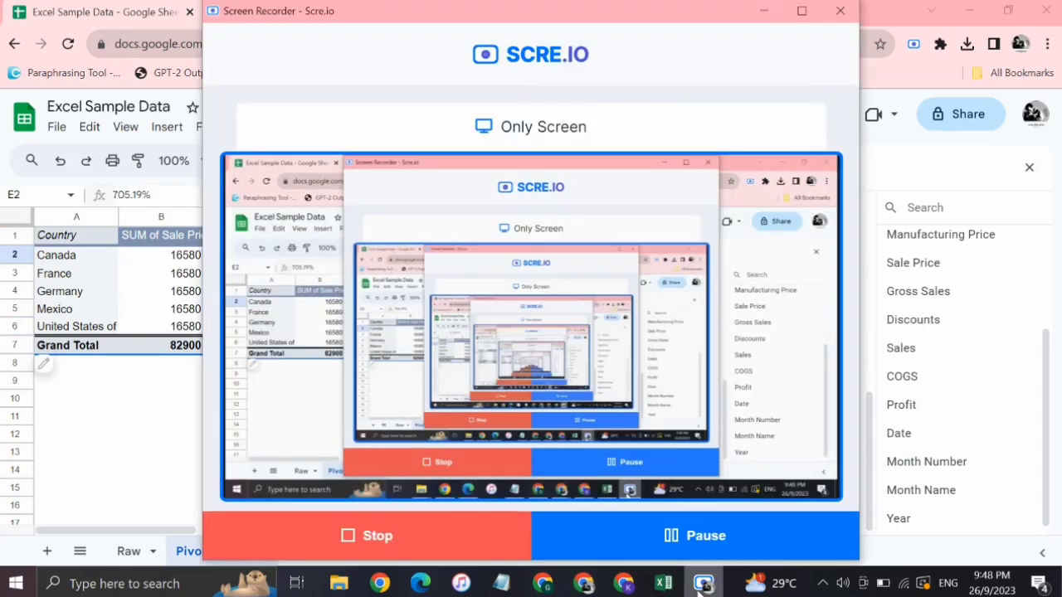
pyautogui.click(702, 584)
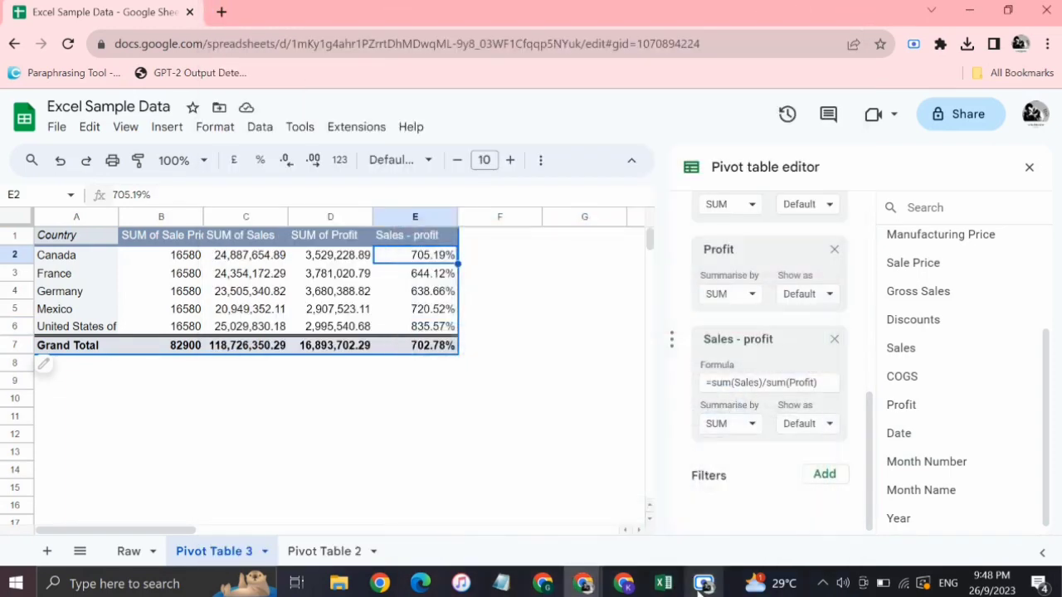
# Insert two blank rows above the pivot table at the top of the Pivot Table 3 sheet.
pyautogui.click(336, 345)
pyautogui.moveTo(13, 235); pyautogui.dragTo(13, 249)
pyautogui.rightClick(12, 247)
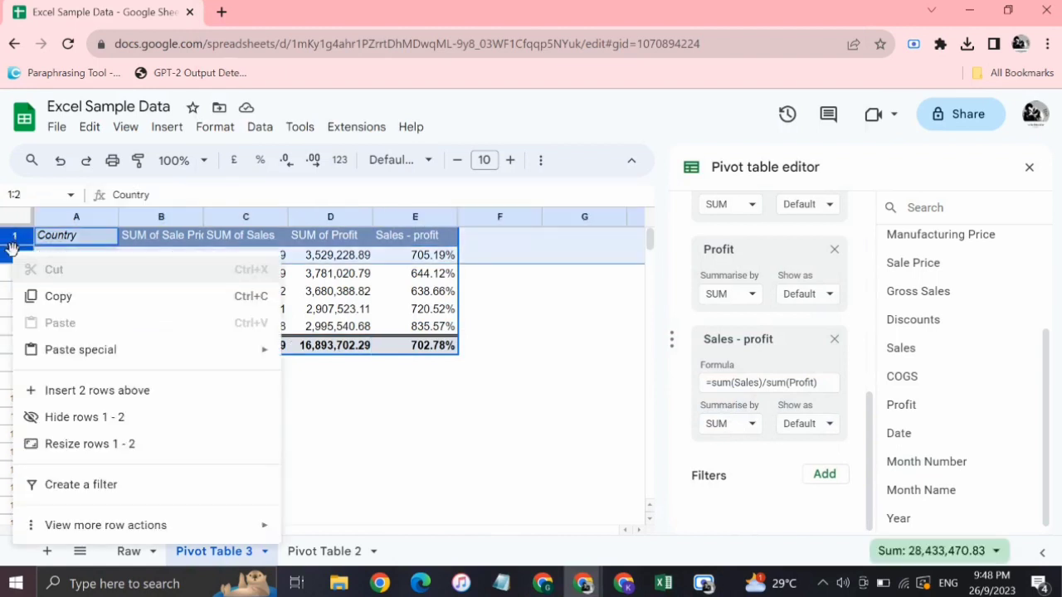
pyautogui.click(58, 388)
pyautogui.click(365, 454)
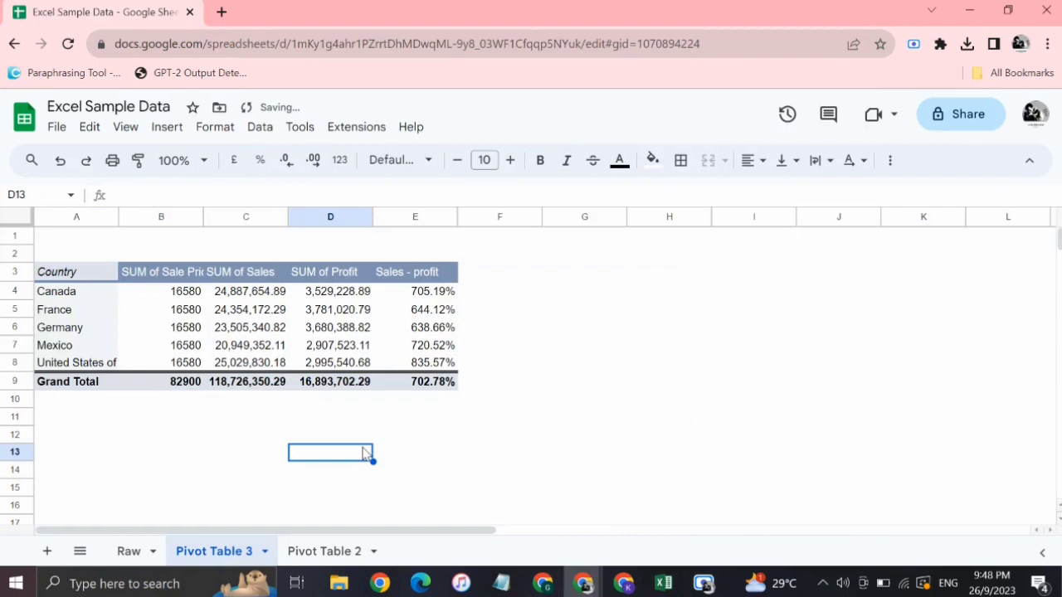
# Reopen the pivot table for editing and add Product as a filter.
pyautogui.click(416, 314)
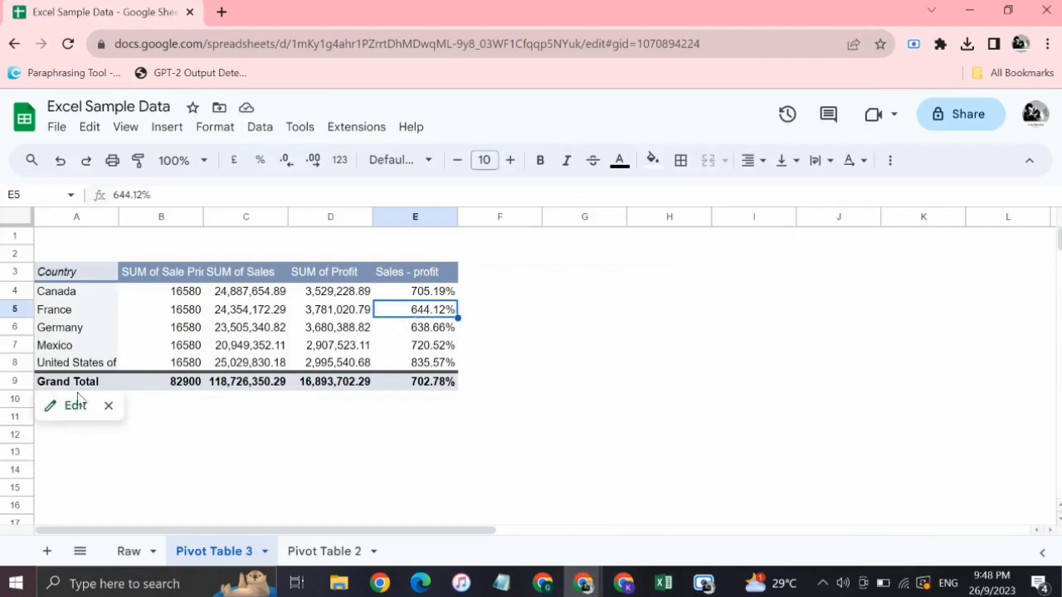
pyautogui.click(52, 406)
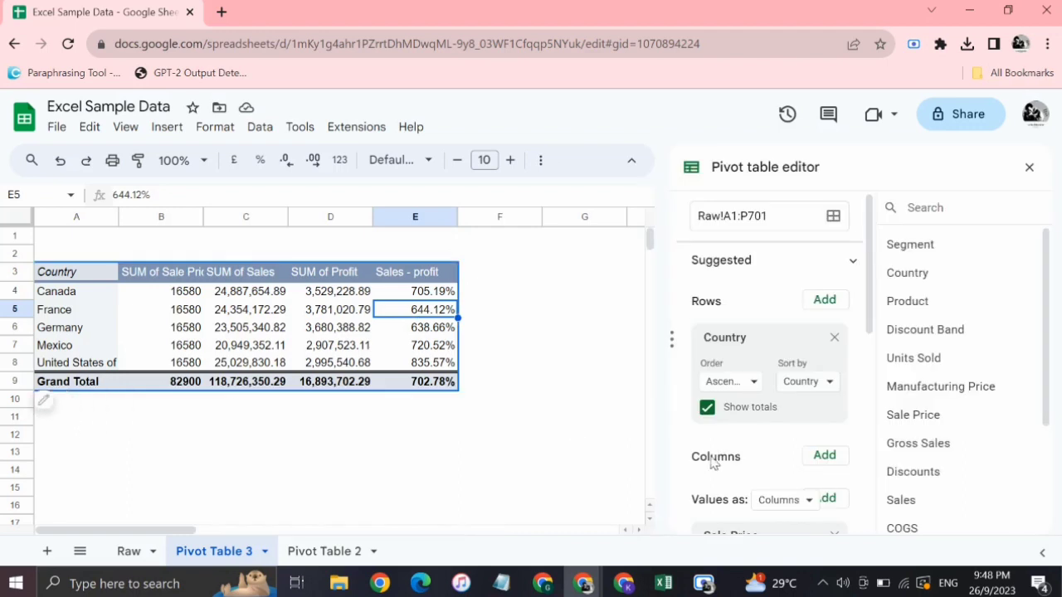
pyautogui.scroll(-3, 718, 462)
pyautogui.scroll(-4, 729, 481)
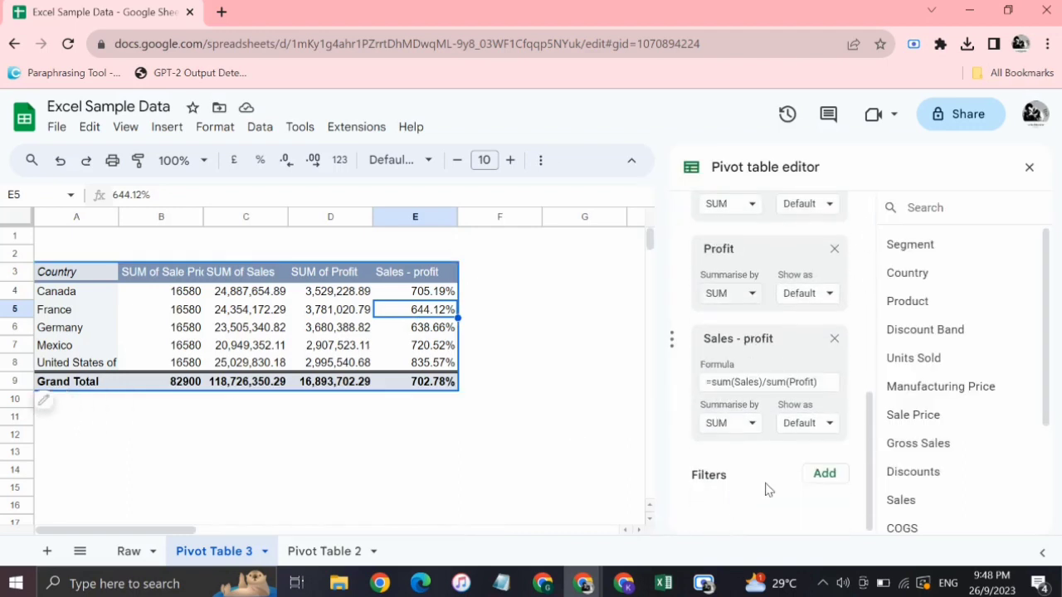
pyautogui.click(824, 475)
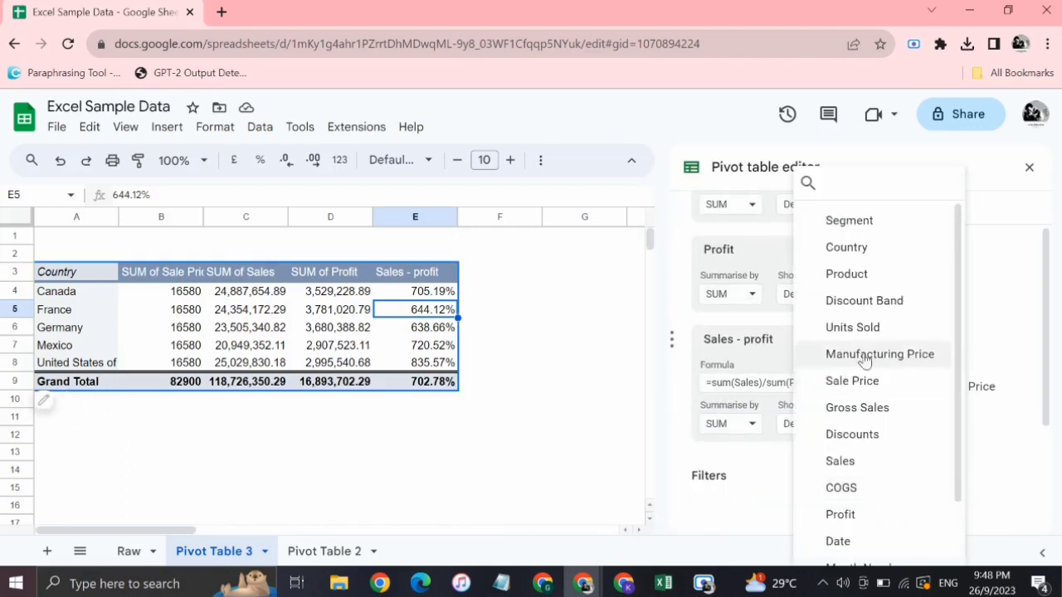
pyautogui.click(846, 274)
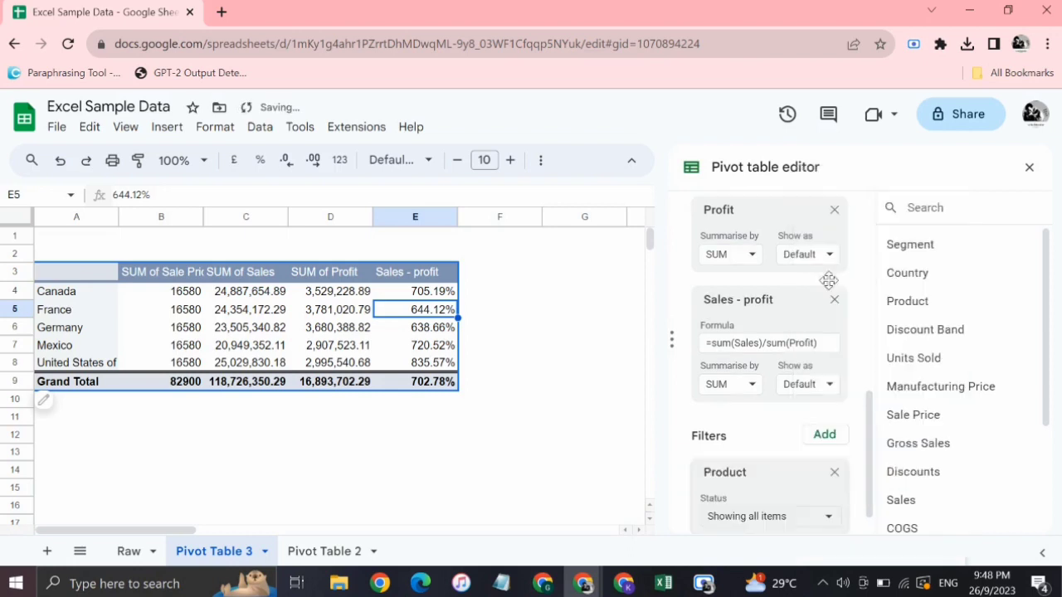
pyautogui.scroll(-1, 730, 442)
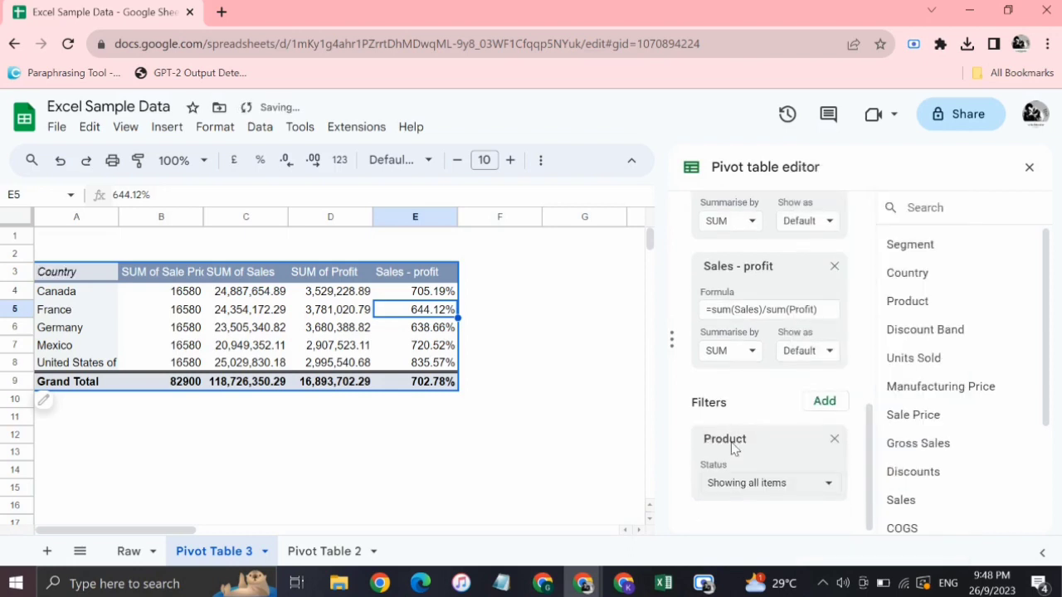
# Restrict the pivot table's Product filter to Amarilla only.
pyautogui.click(793, 489)
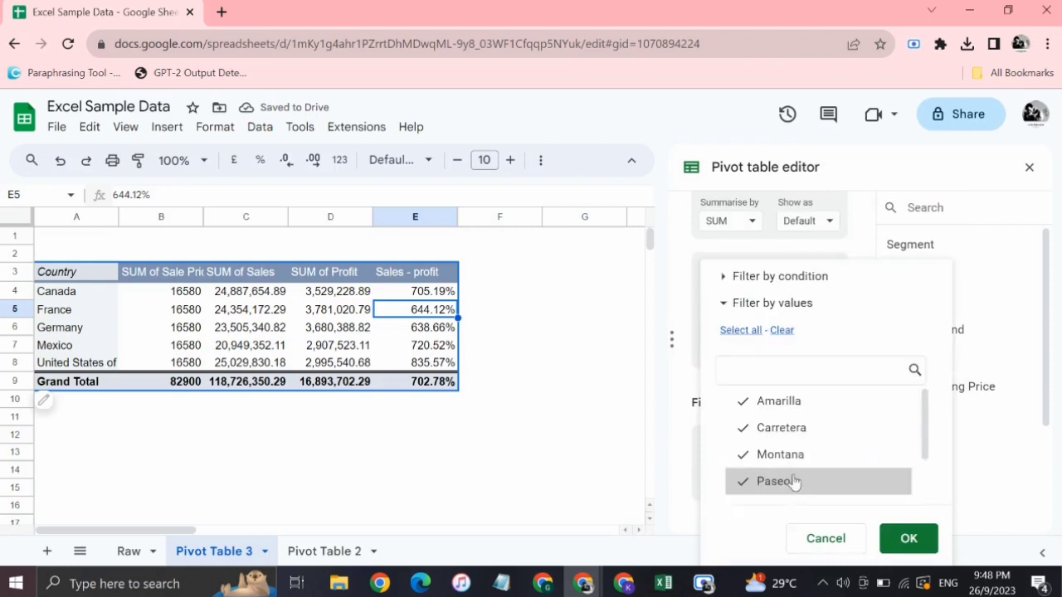
pyautogui.click(781, 331)
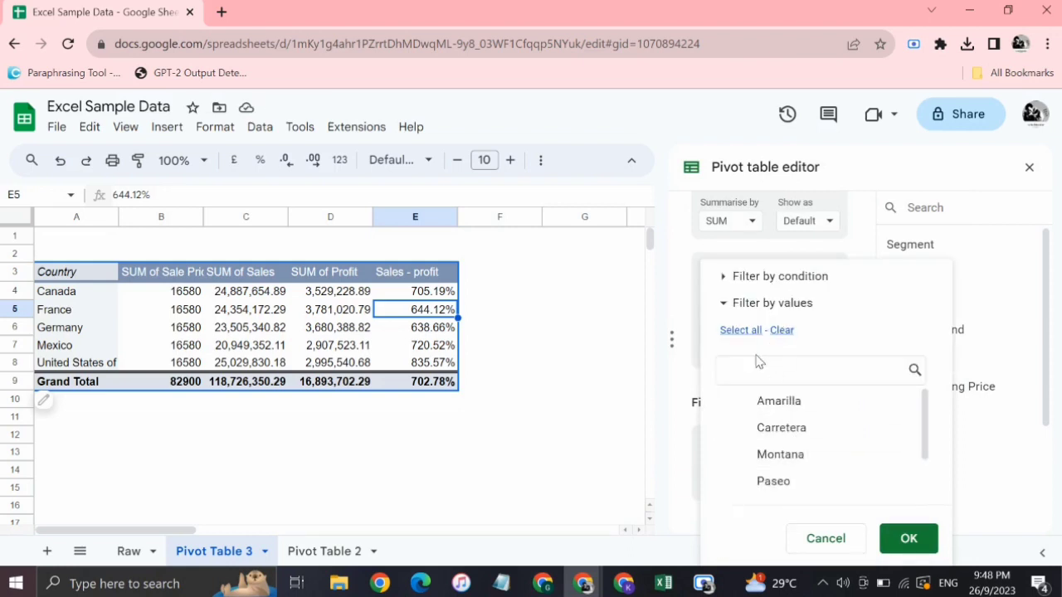
pyautogui.click(763, 405)
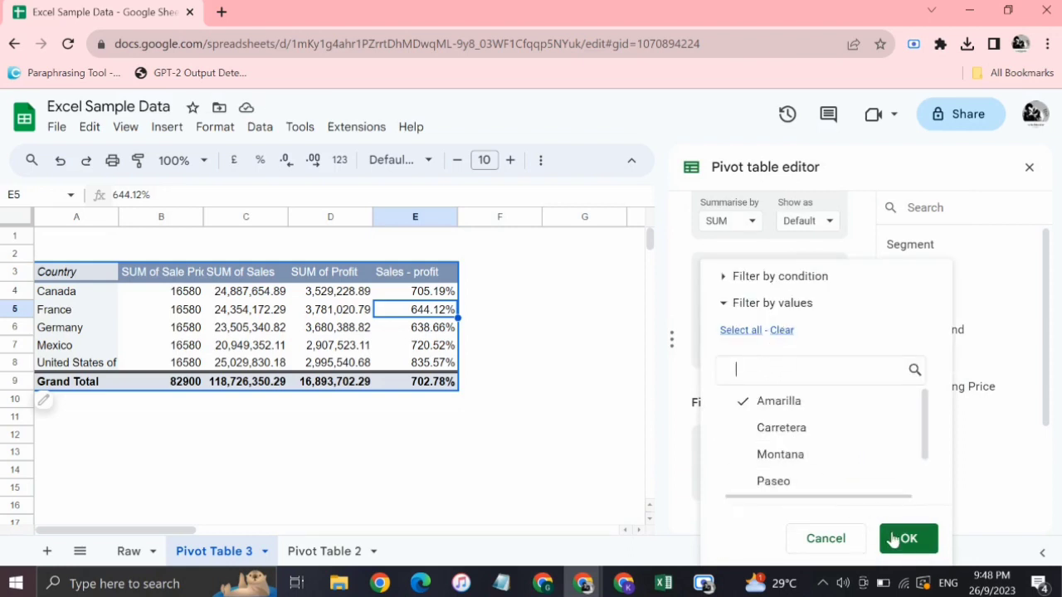
pyautogui.click(522, 457)
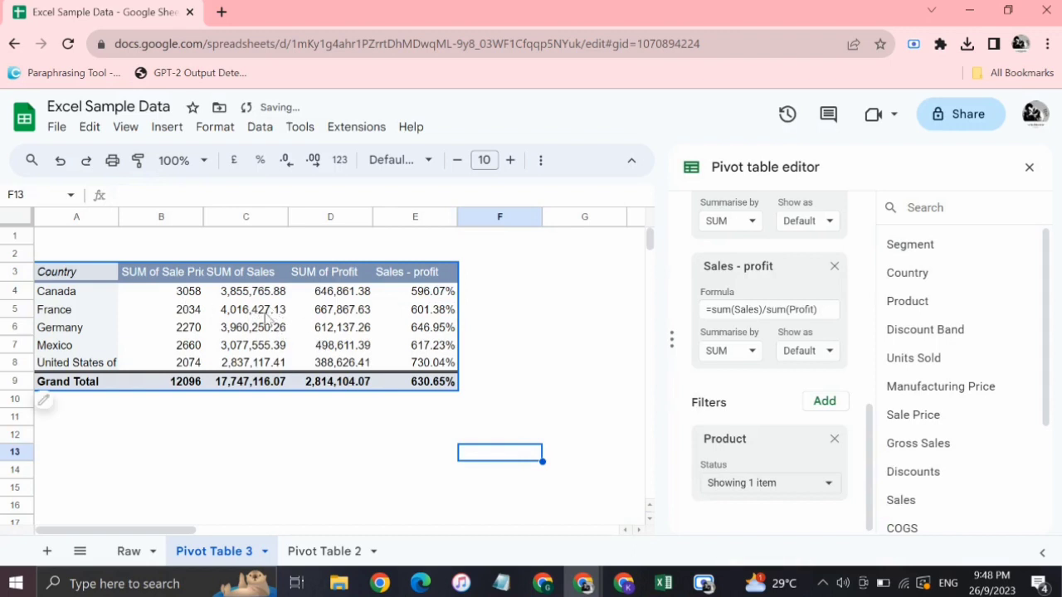
pyautogui.click(198, 253)
pyautogui.click(72, 239)
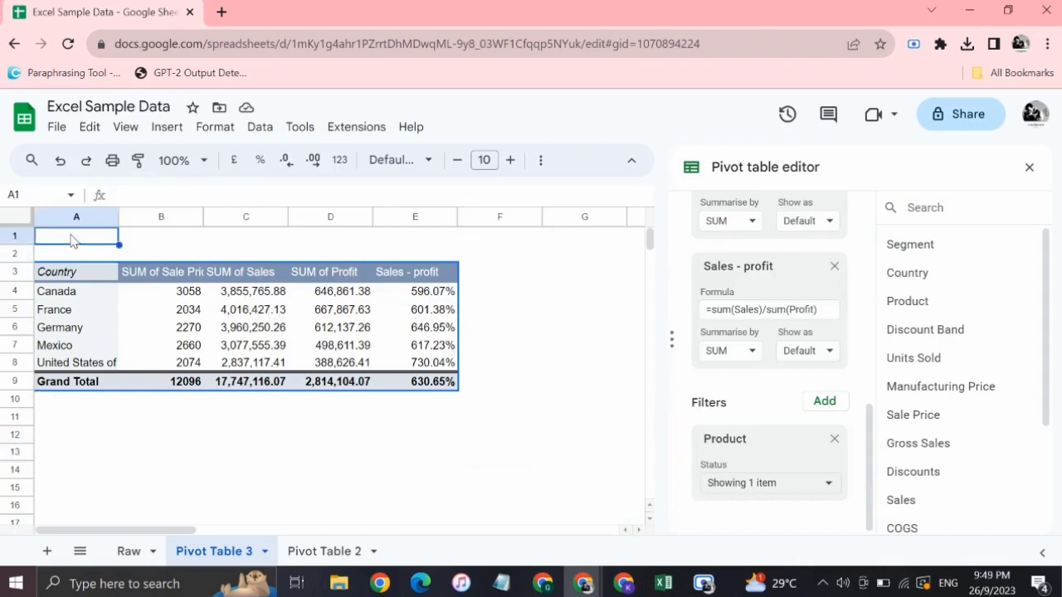
pyautogui.click(187, 250)
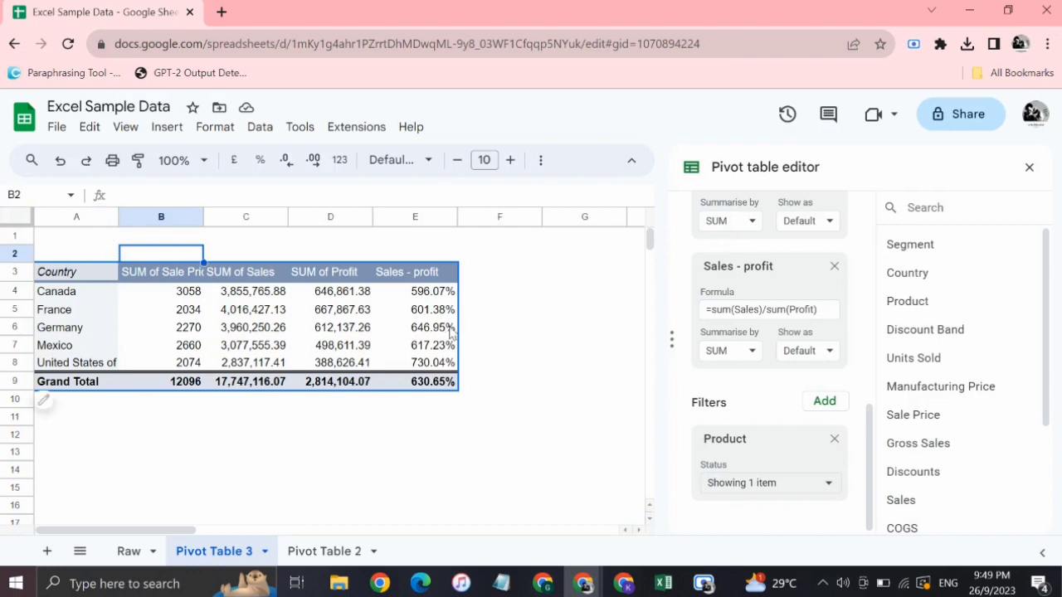
pyautogui.click(520, 345)
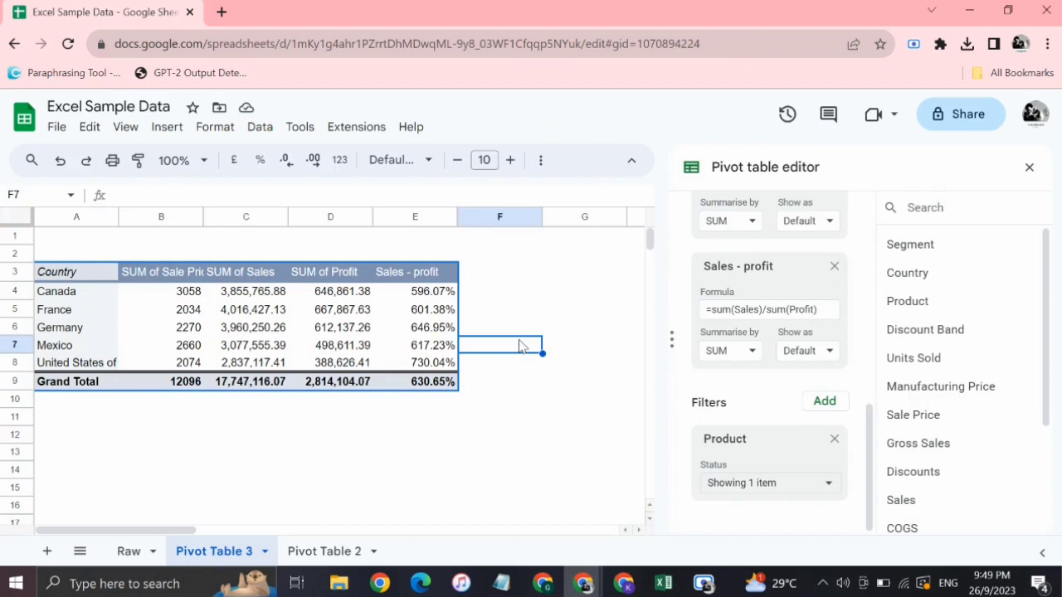
# Add a slicer for the pivot table, leaving its column unassigned.
pyautogui.click(97, 312)
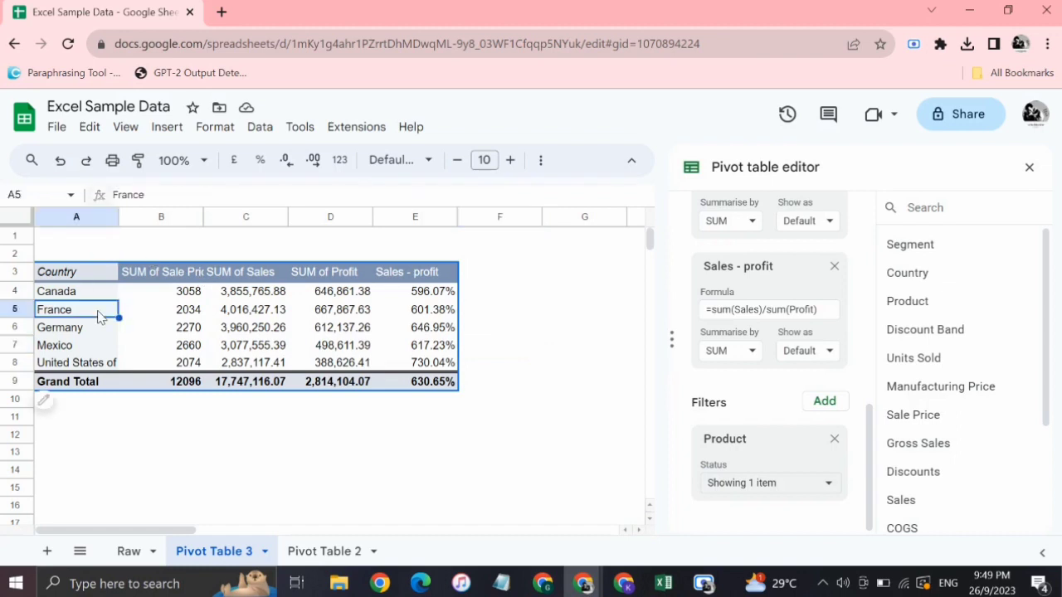
pyautogui.click(166, 127)
pyautogui.moveTo(202, 329)
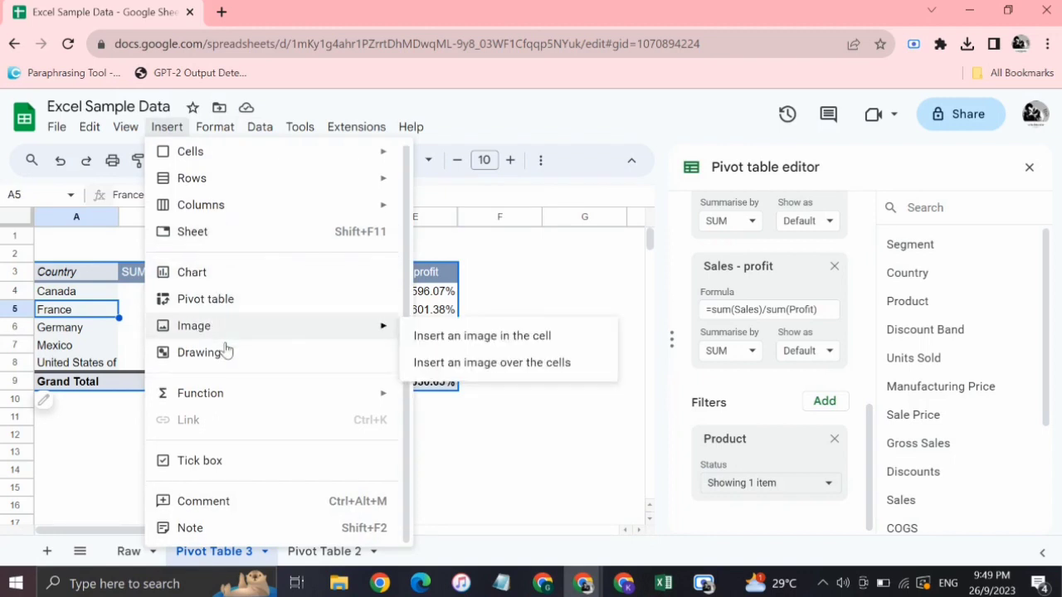
pyautogui.moveTo(215, 129)
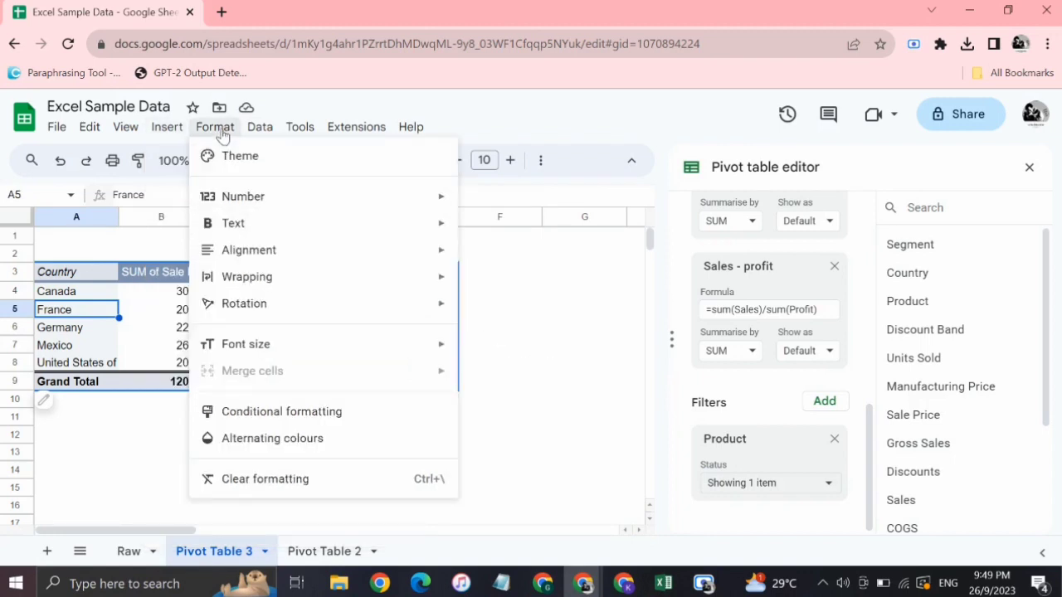
pyautogui.moveTo(270, 133)
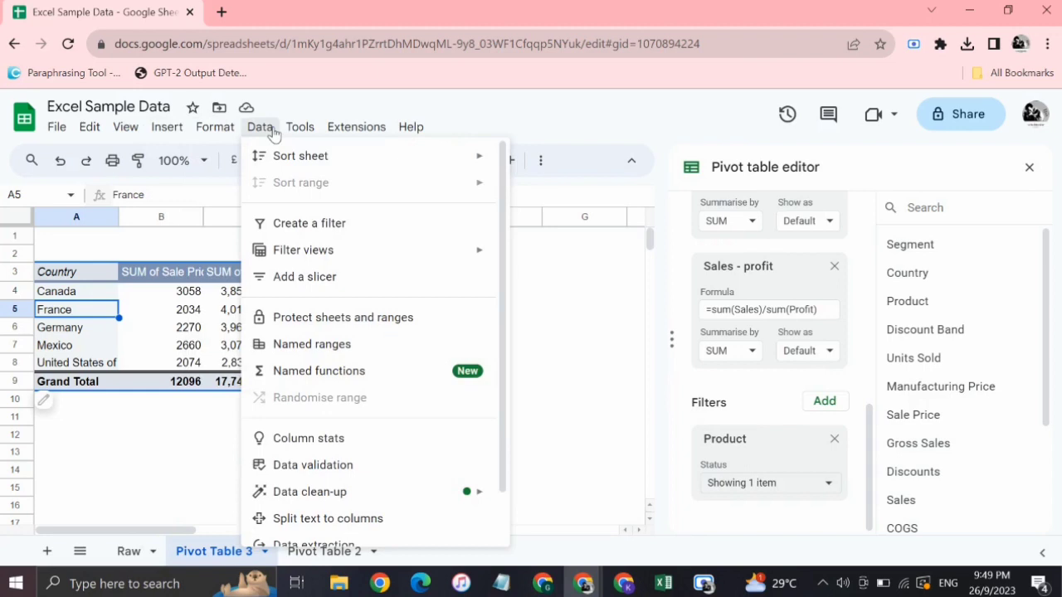
pyautogui.click(292, 279)
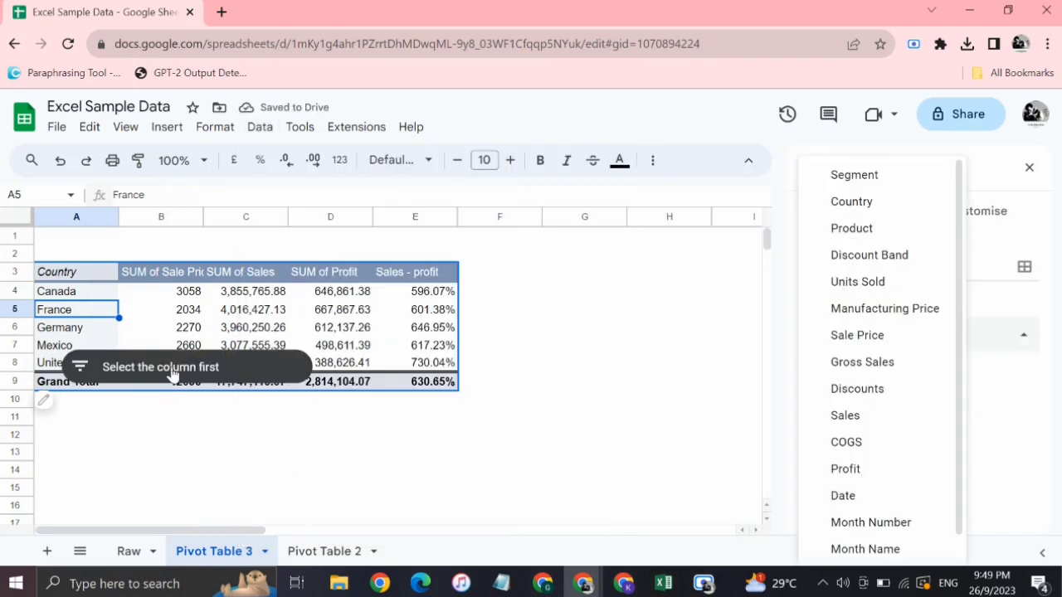
pyautogui.click(788, 448)
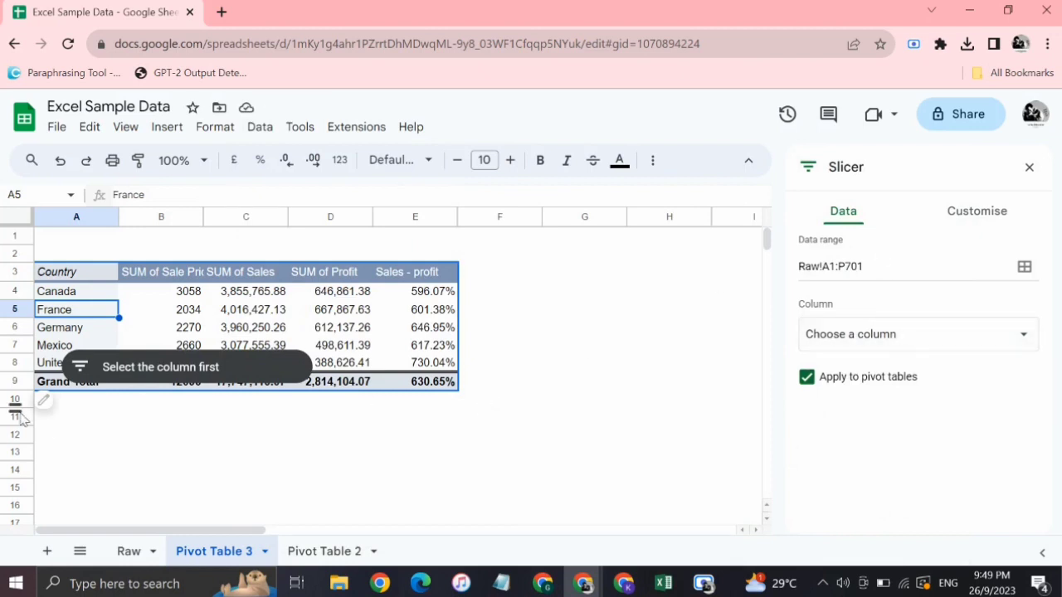
# Set the slicer's column to Product and move it into the blank rows 1 and 2 above the pivot table.
pyautogui.moveTo(52, 404)
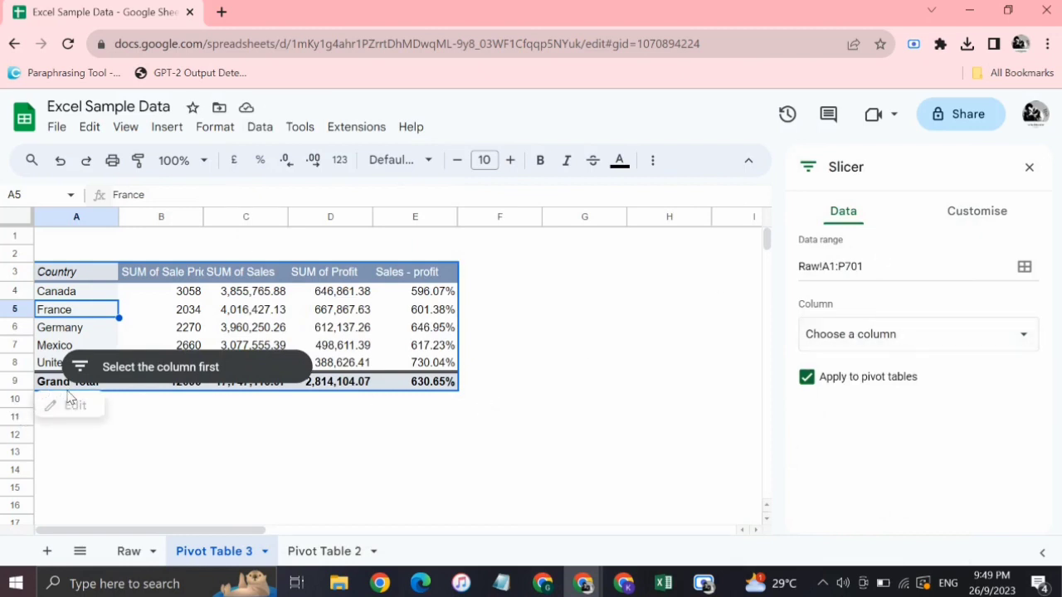
pyautogui.click(177, 373)
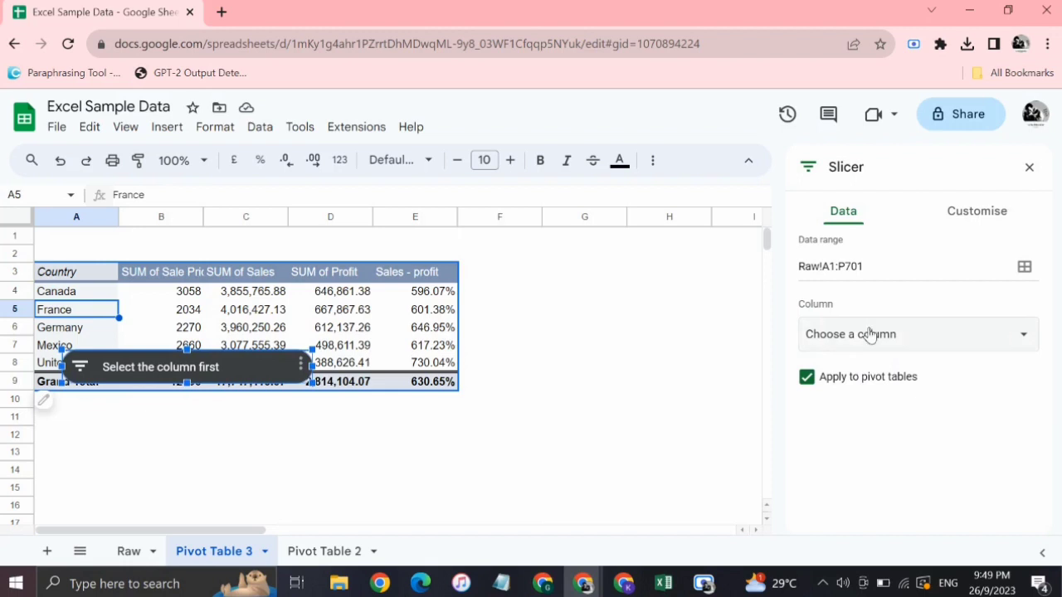
pyautogui.click(868, 334)
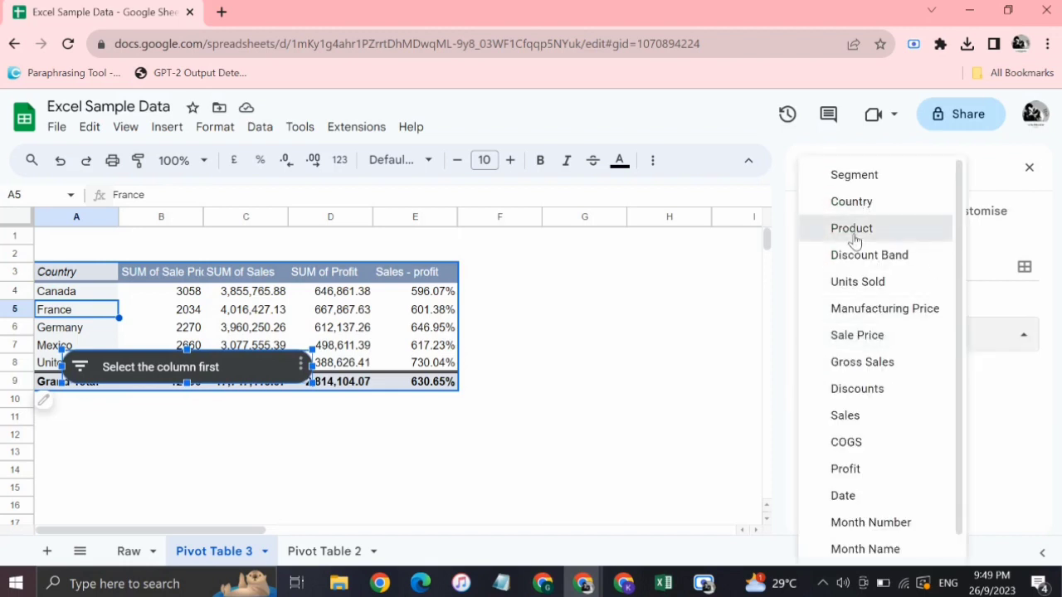
pyautogui.click(858, 238)
pyautogui.click(298, 458)
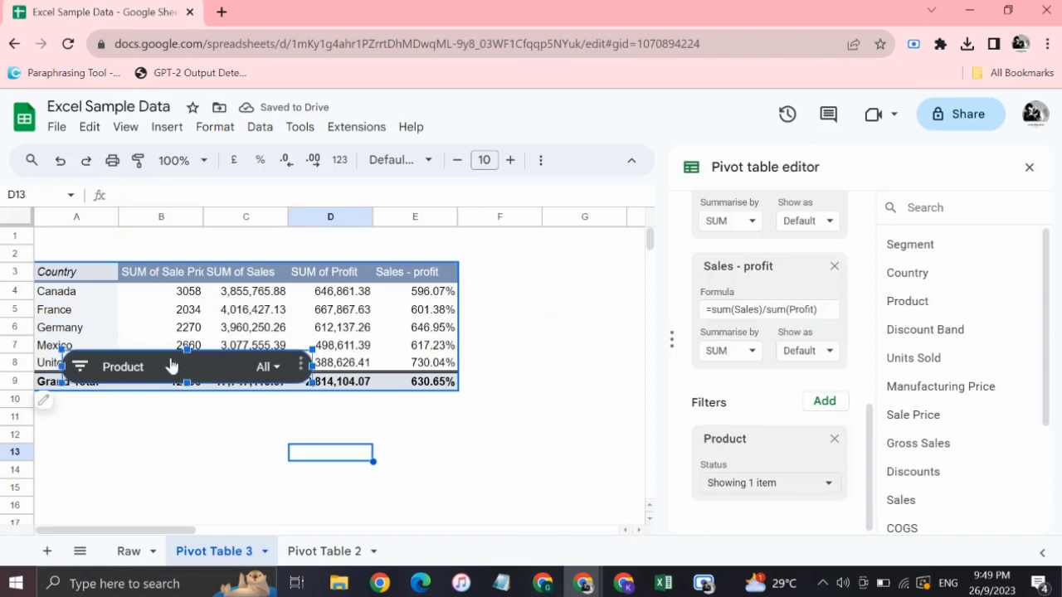
pyautogui.moveTo(171, 367); pyautogui.dragTo(158, 234)
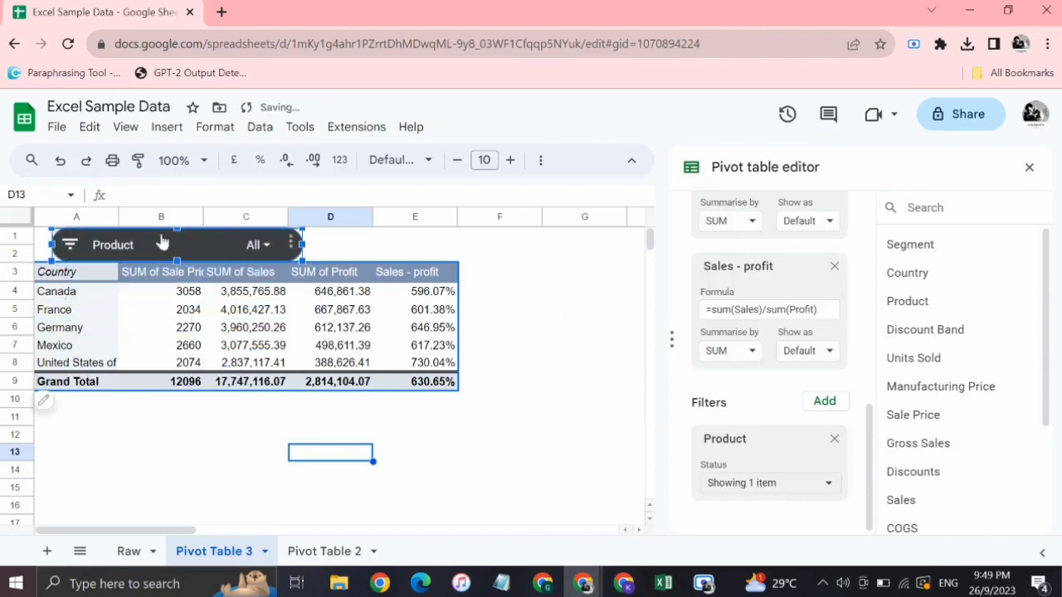
pyautogui.click(451, 423)
# Remove the Product filter from the pivot table's own filters and return to the table.
pyautogui.moveTo(453, 433); pyautogui.dragTo(817, 481)
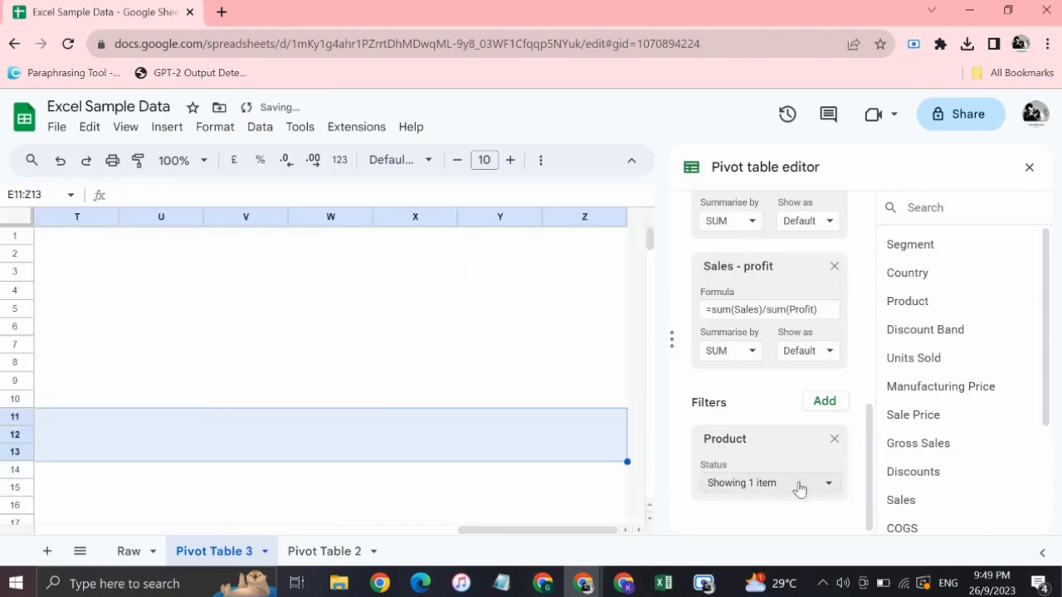
pyautogui.click(835, 440)
pyautogui.click(446, 373)
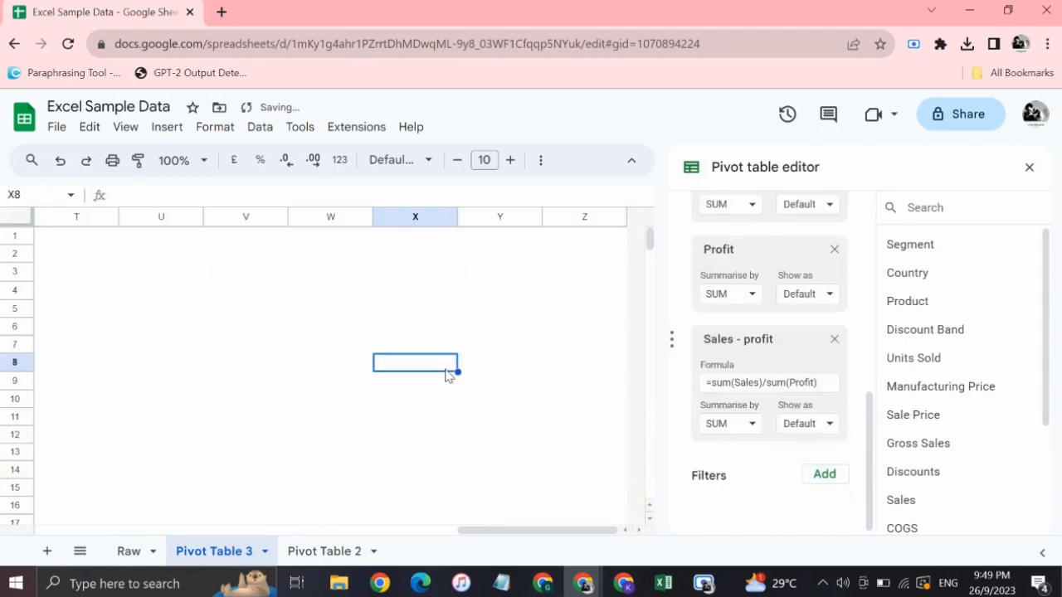
pyautogui.hscroll(-10, 447, 373)
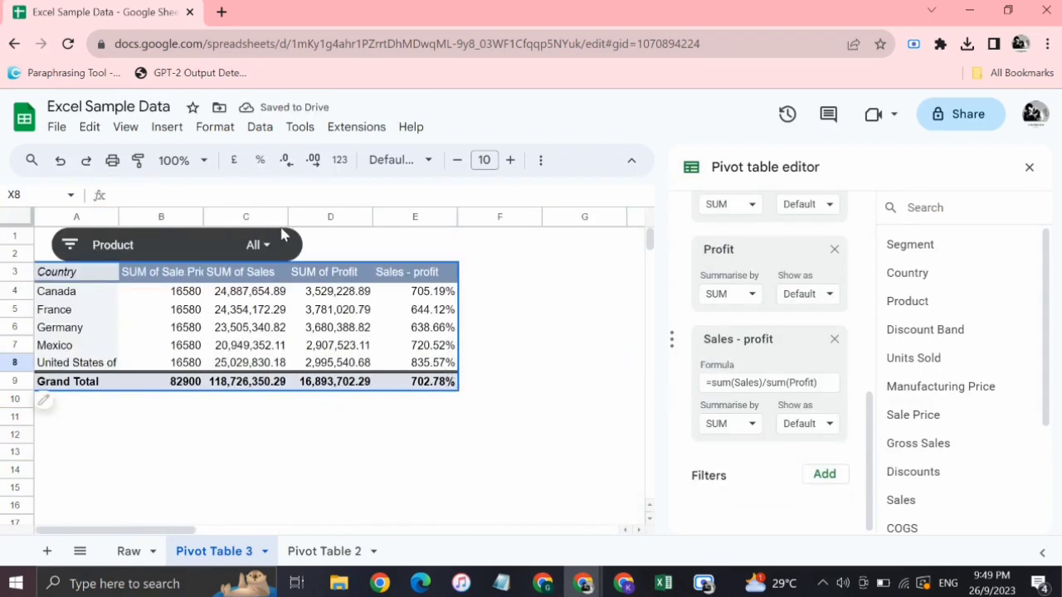
# Filter the pivot table to Amarilla only with the Product slicer.
pyautogui.click(268, 247)
pyautogui.click(132, 313)
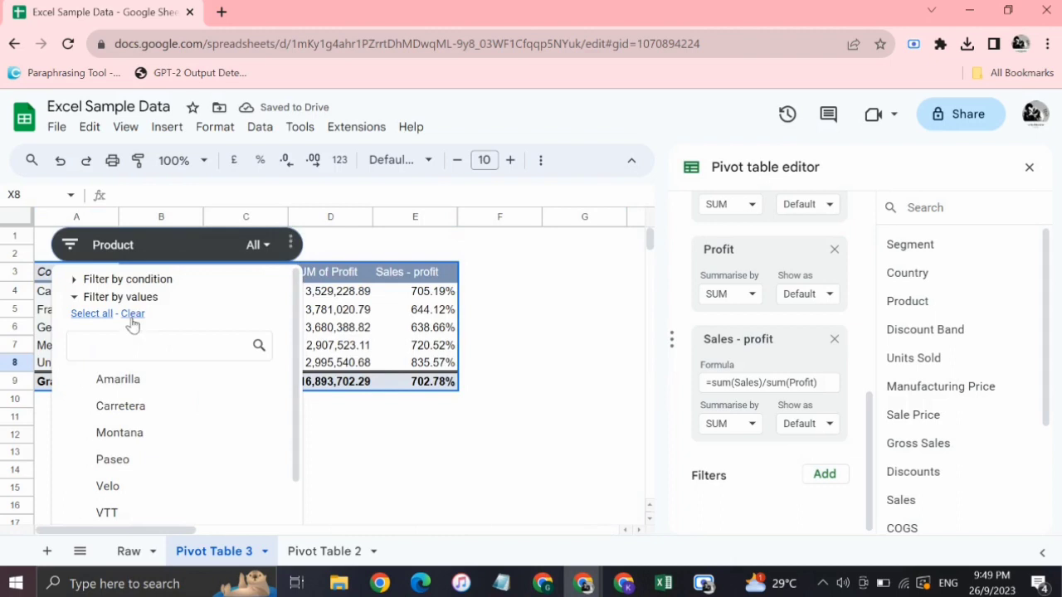
pyautogui.click(113, 386)
pyautogui.scroll(-1, 263, 442)
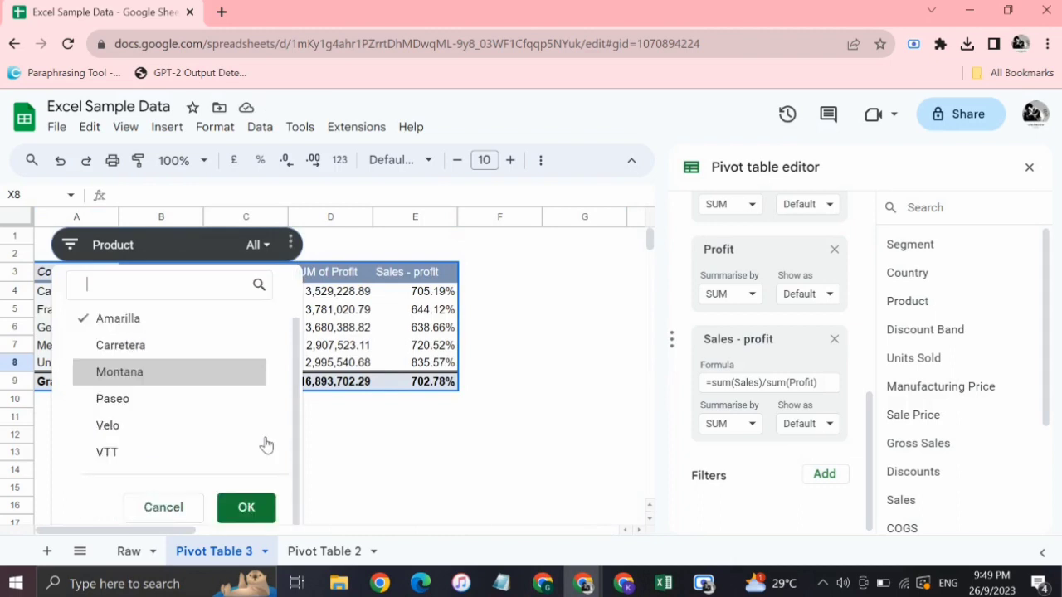
pyautogui.click(247, 509)
pyautogui.click(403, 420)
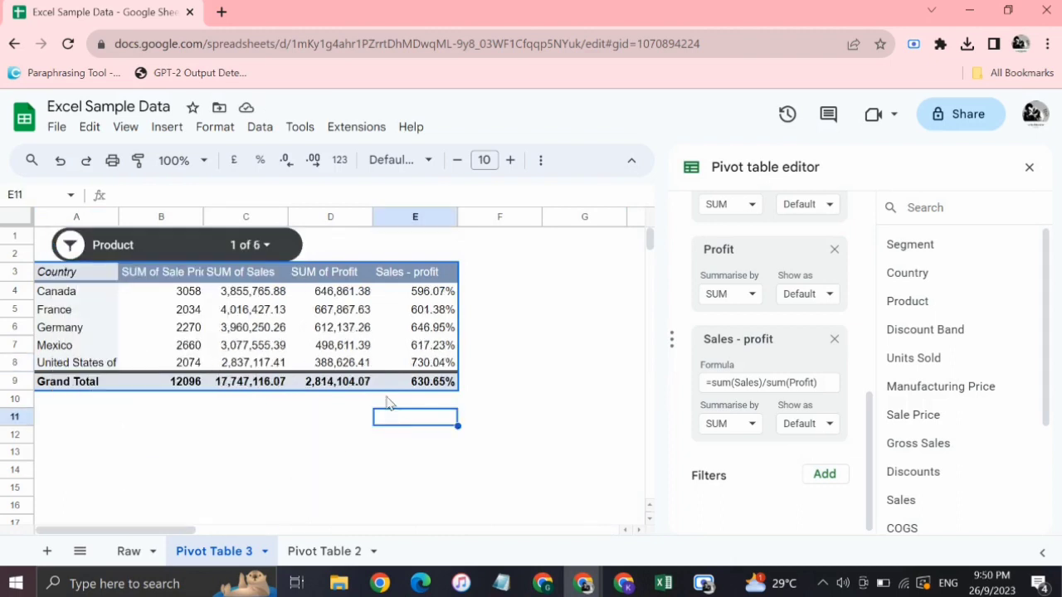
# Add Carretera to the Product slicer's selection alongside Amarilla and apply the filter.
pyautogui.click(268, 253)
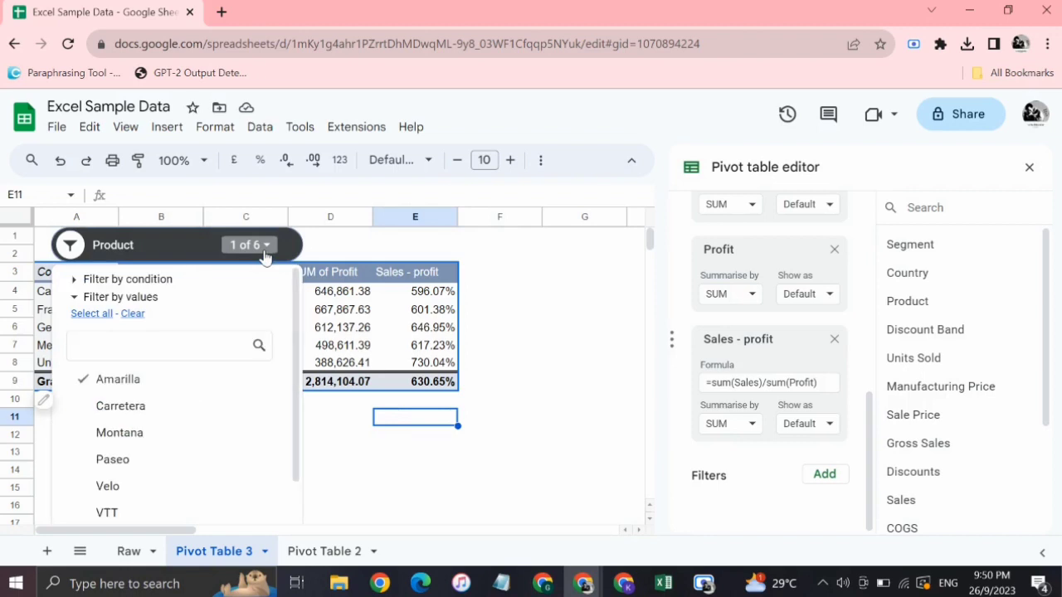
pyautogui.click(147, 409)
pyautogui.scroll(-1, 147, 409)
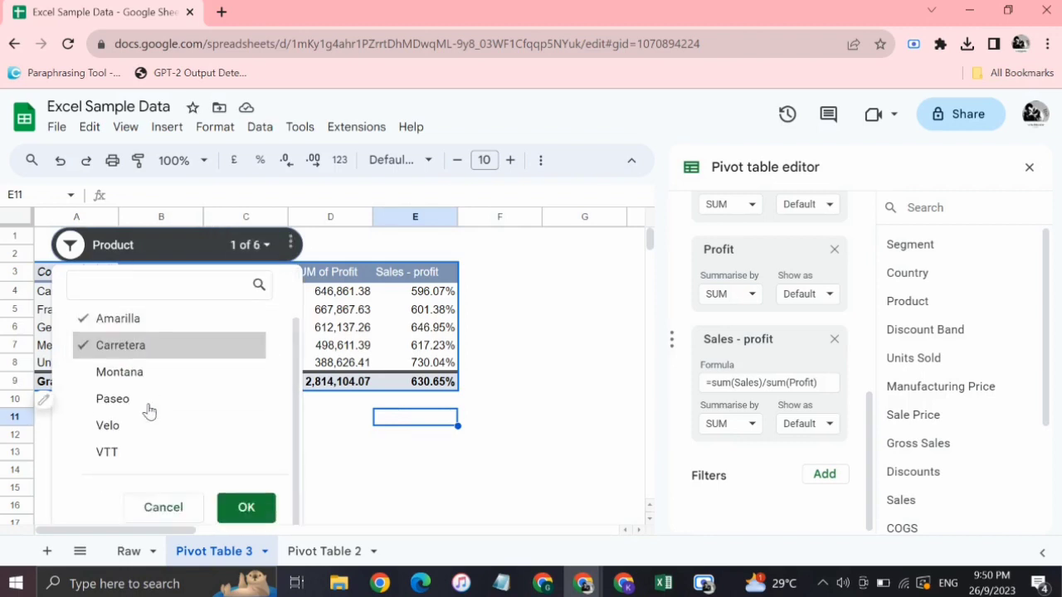
pyautogui.click(245, 517)
pyautogui.click(477, 441)
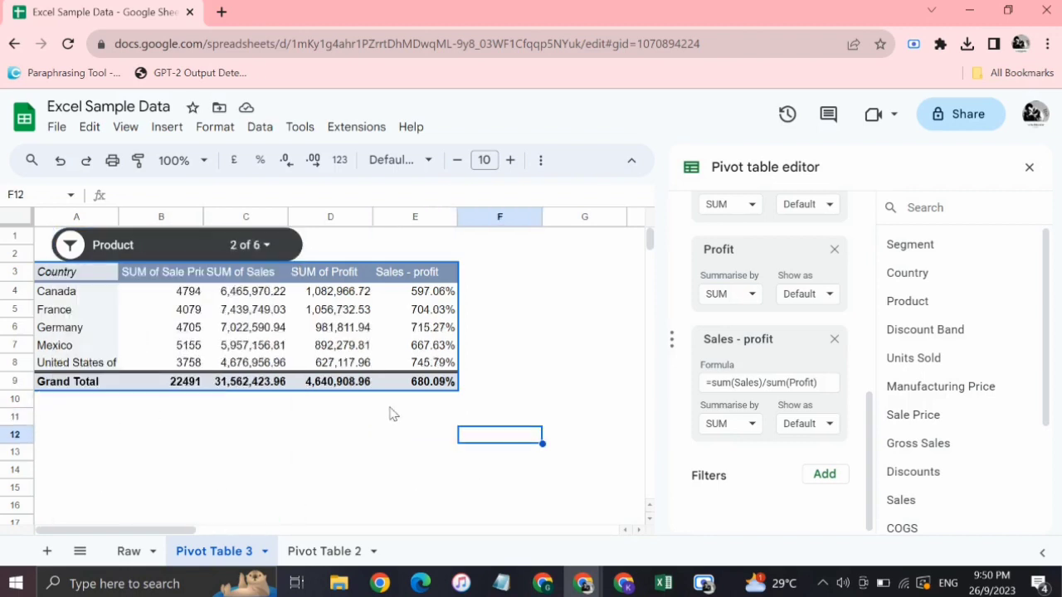
pyautogui.click(315, 473)
# Add a second slicer for the pivot table with Sale Price as its column and place it beside the Product slicer in rows 1 and 2.
pyautogui.click(317, 315)
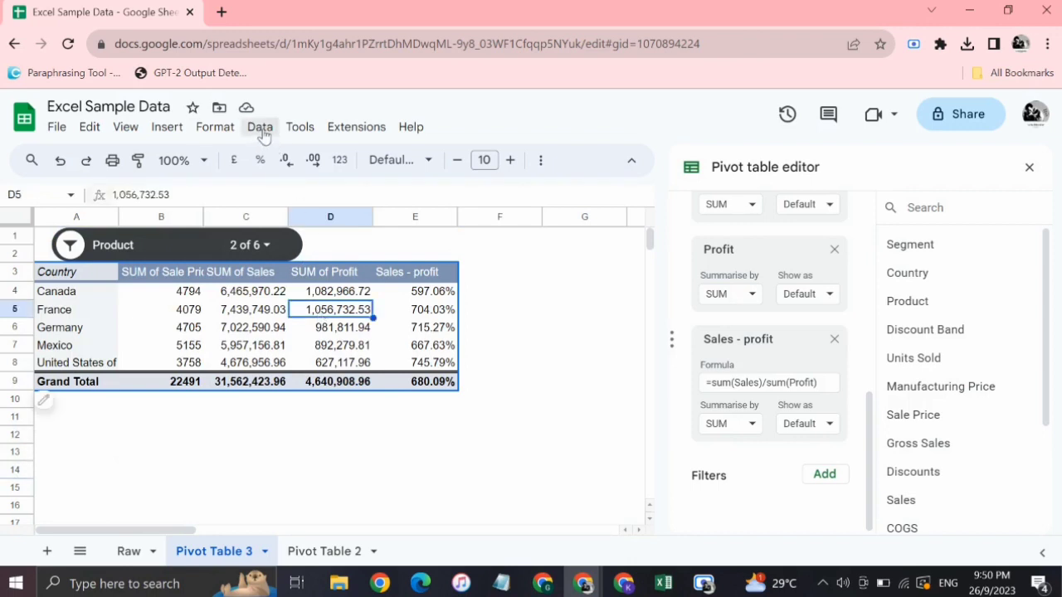
pyautogui.click(259, 127)
pyautogui.click(296, 276)
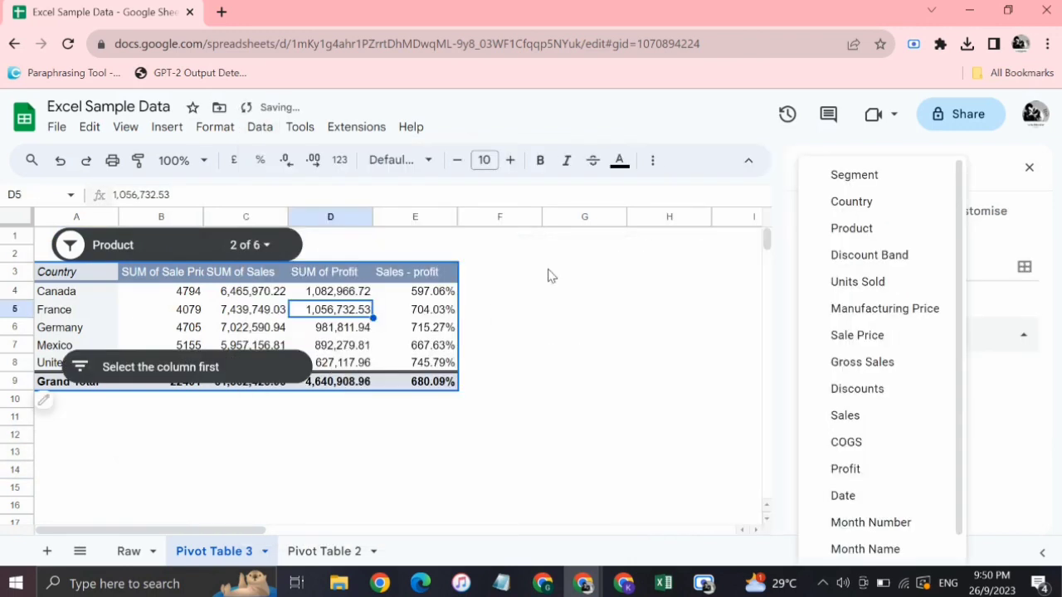
pyautogui.click(186, 362)
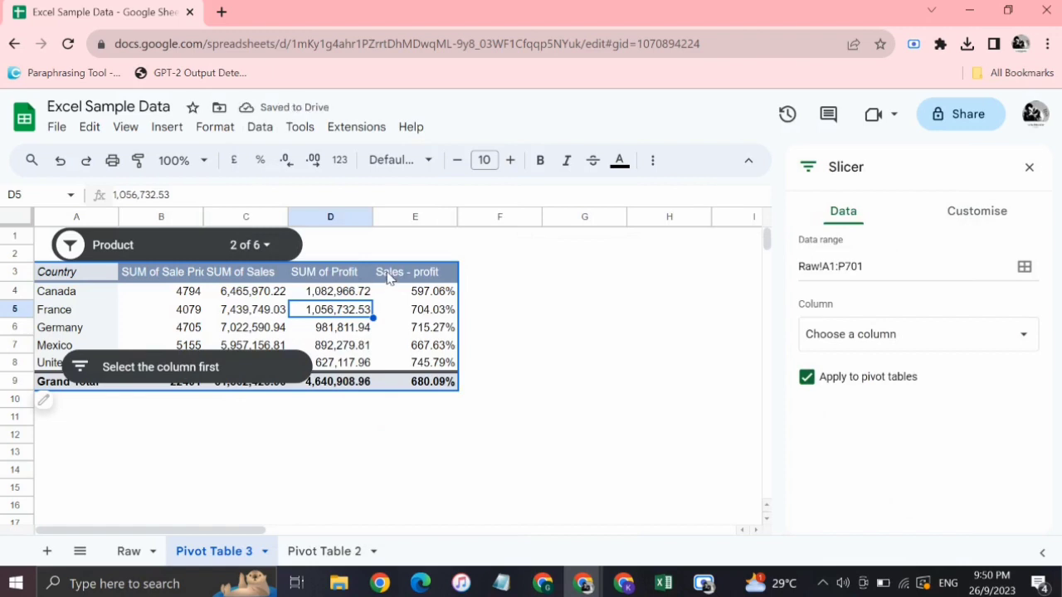
pyautogui.click(864, 345)
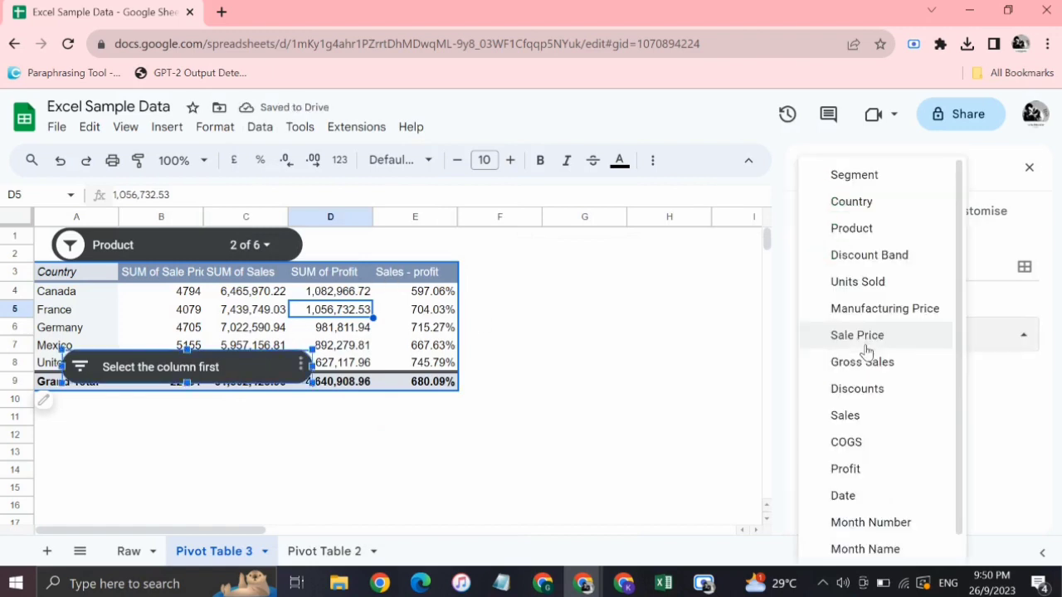
pyautogui.click(867, 339)
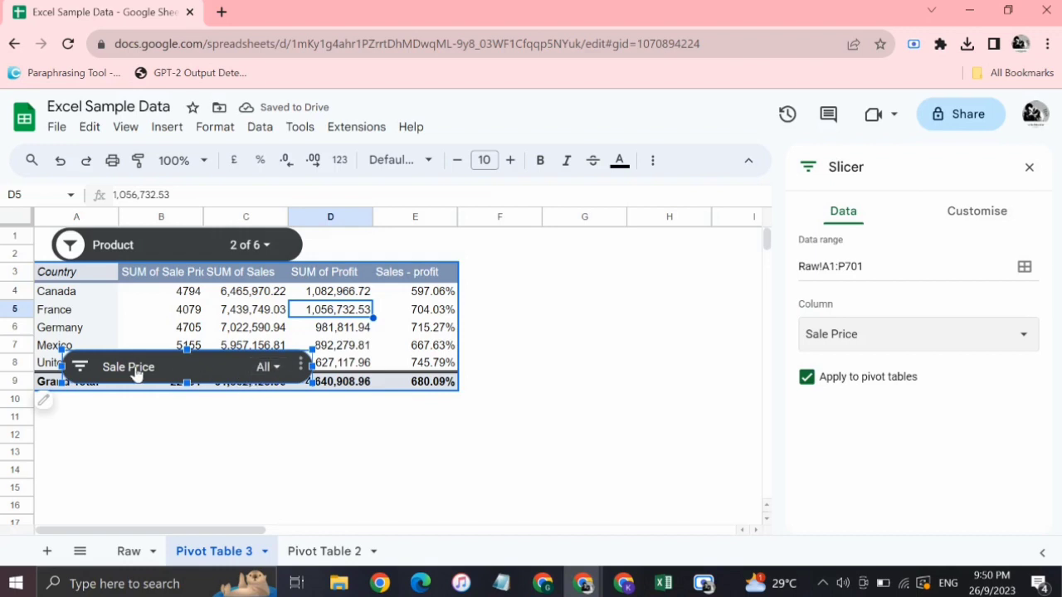
pyautogui.moveTo(137, 375); pyautogui.dragTo(406, 252)
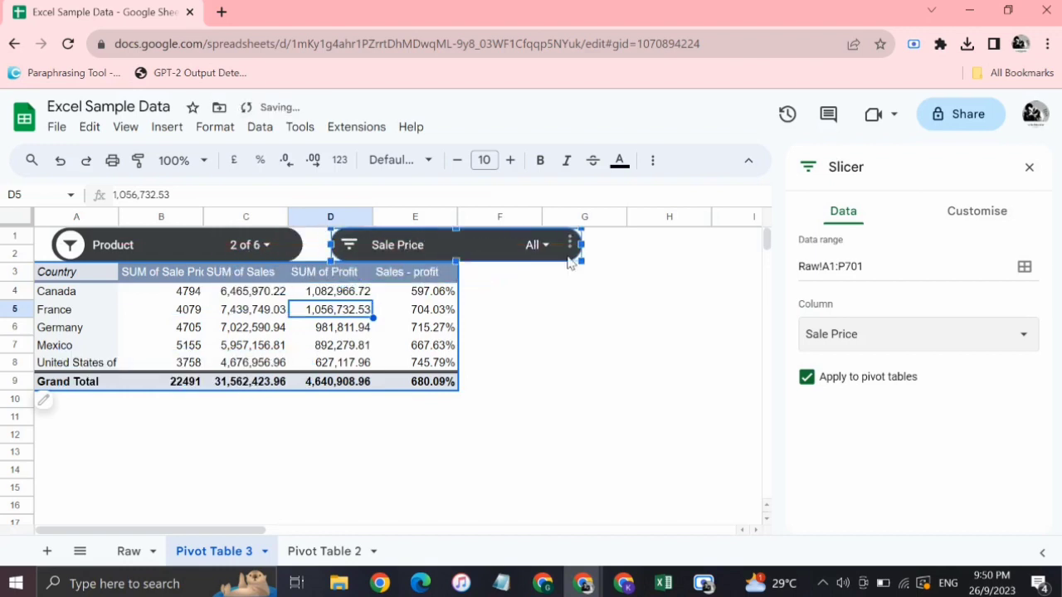
# Switch the second slicer's column to Country, view its filter options and close them without filtering.
pyautogui.click(857, 330)
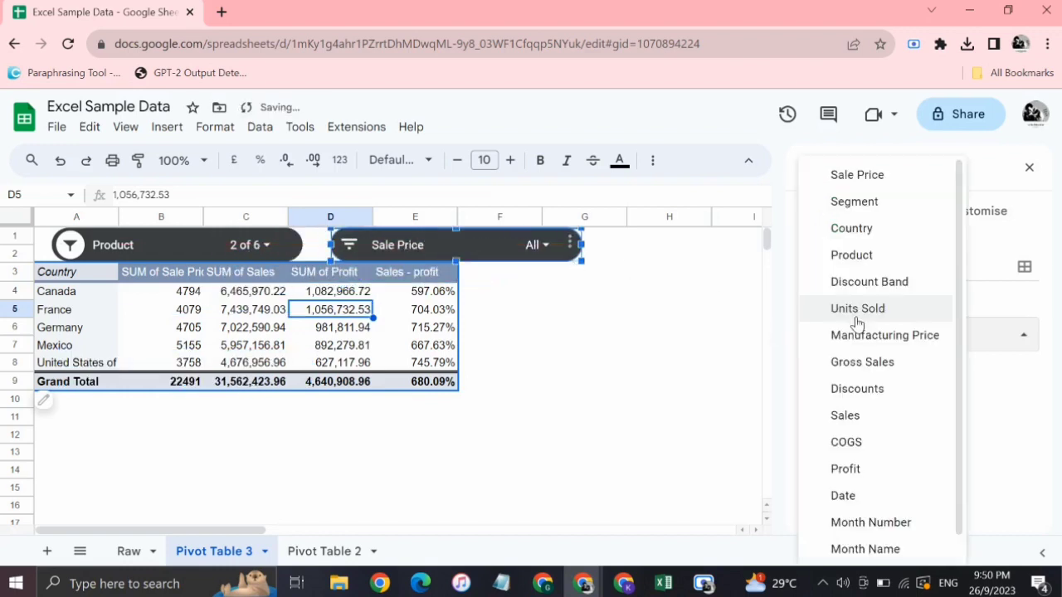
pyautogui.click(867, 229)
pyautogui.click(549, 273)
pyautogui.click(551, 244)
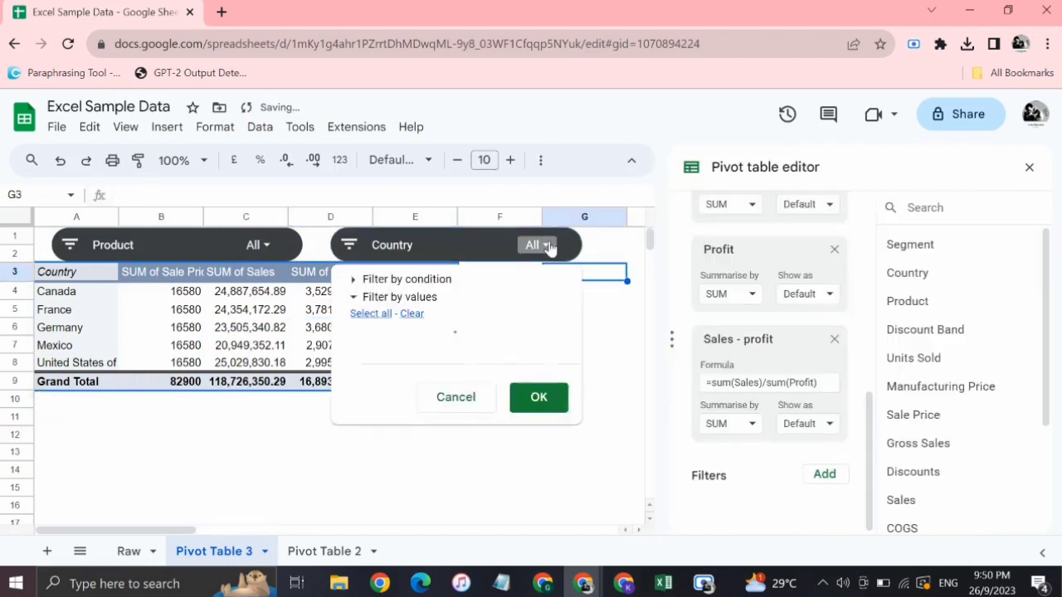
pyautogui.click(179, 437)
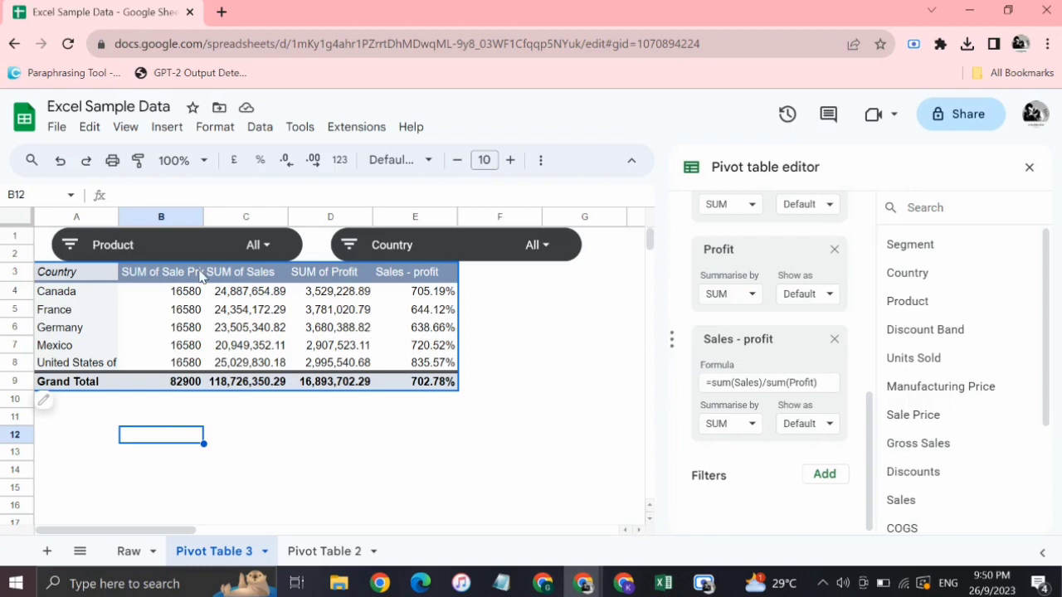
pyautogui.click(173, 346)
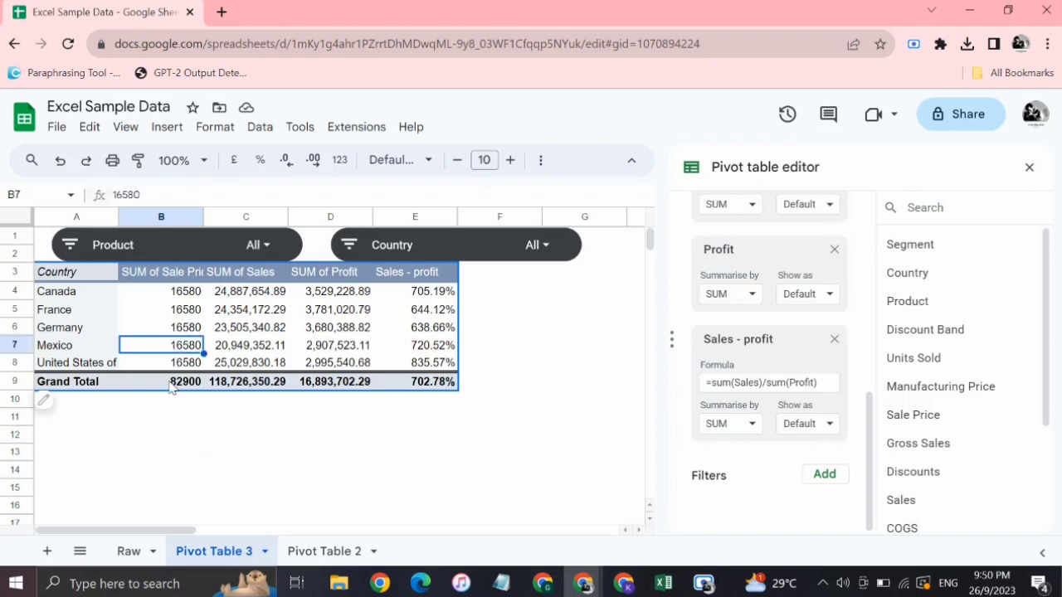
pyautogui.click(352, 438)
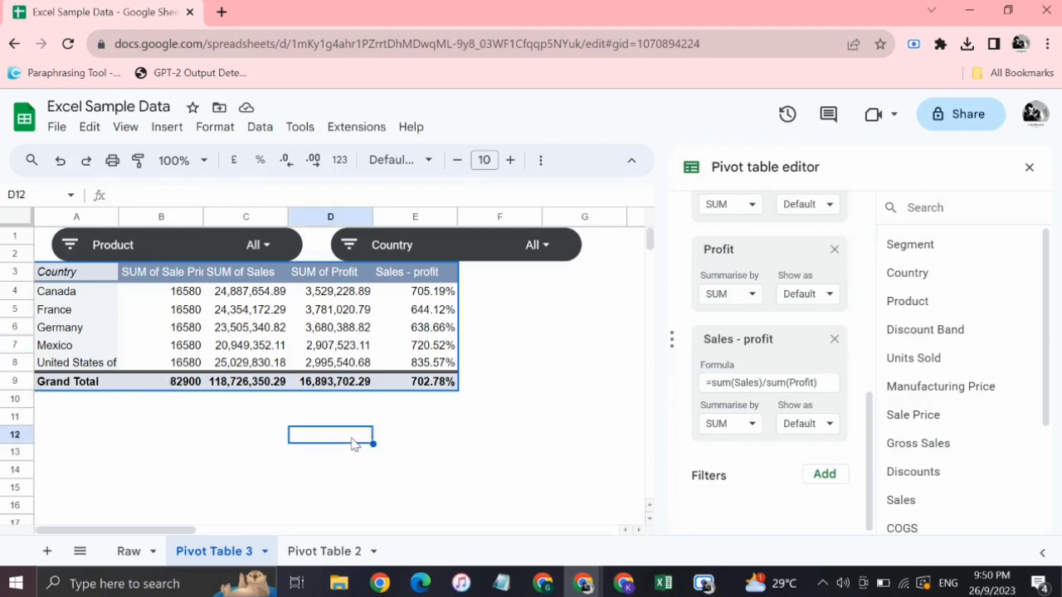